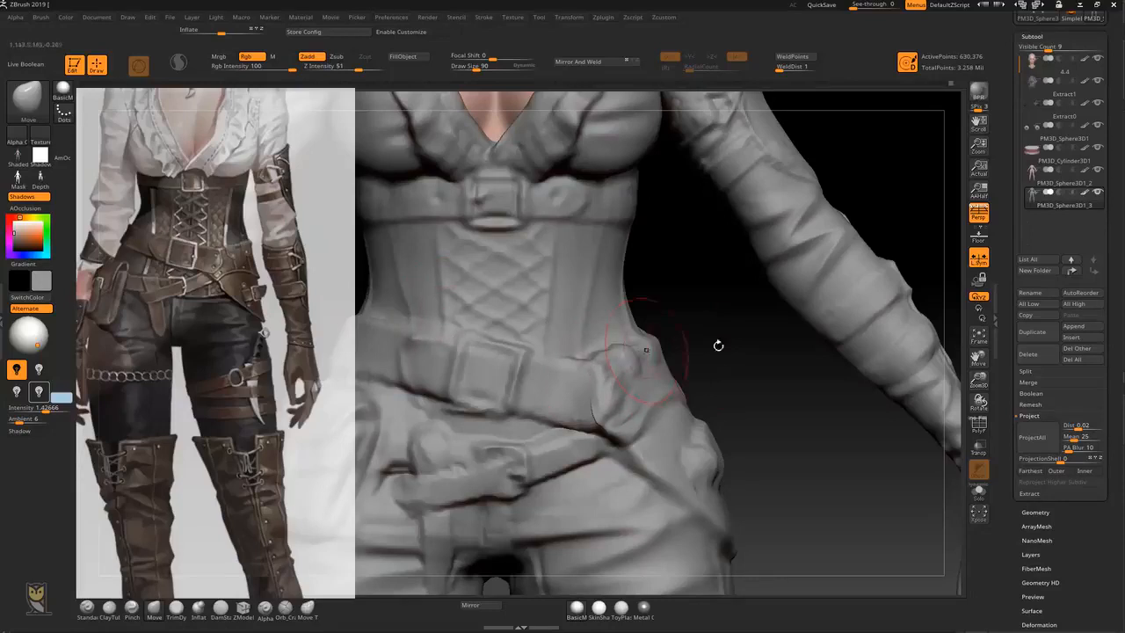
Deepen the crease along the lower edge of the waist belt at the front with the DamStandard brush
alt+right_drag(636, 349, 714, 336)
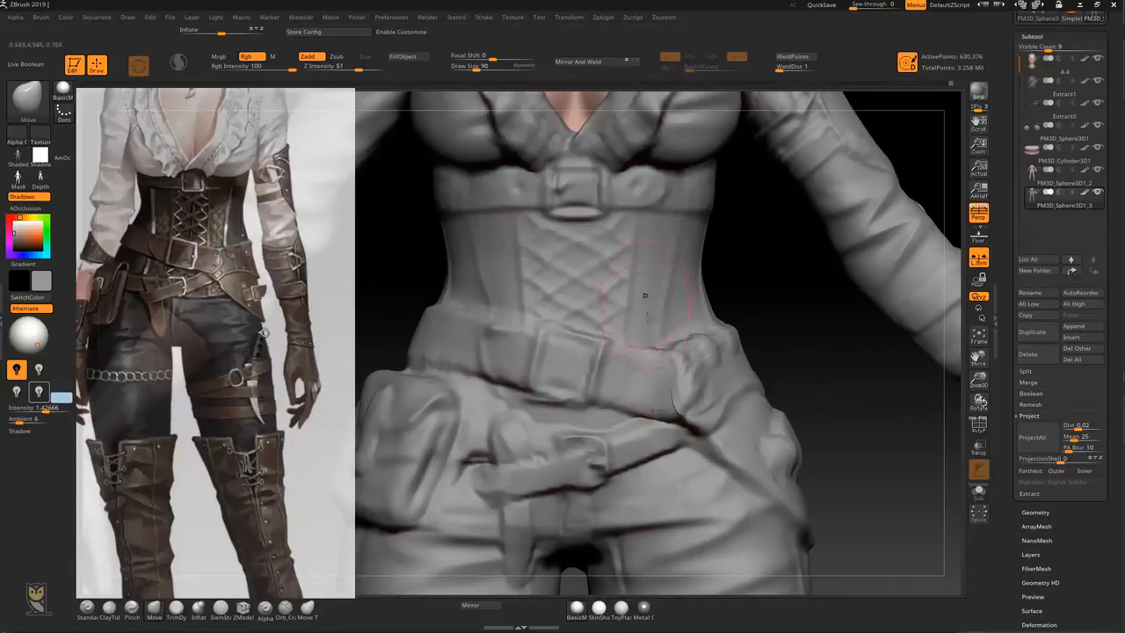
key(b)
key(d)
key(s)
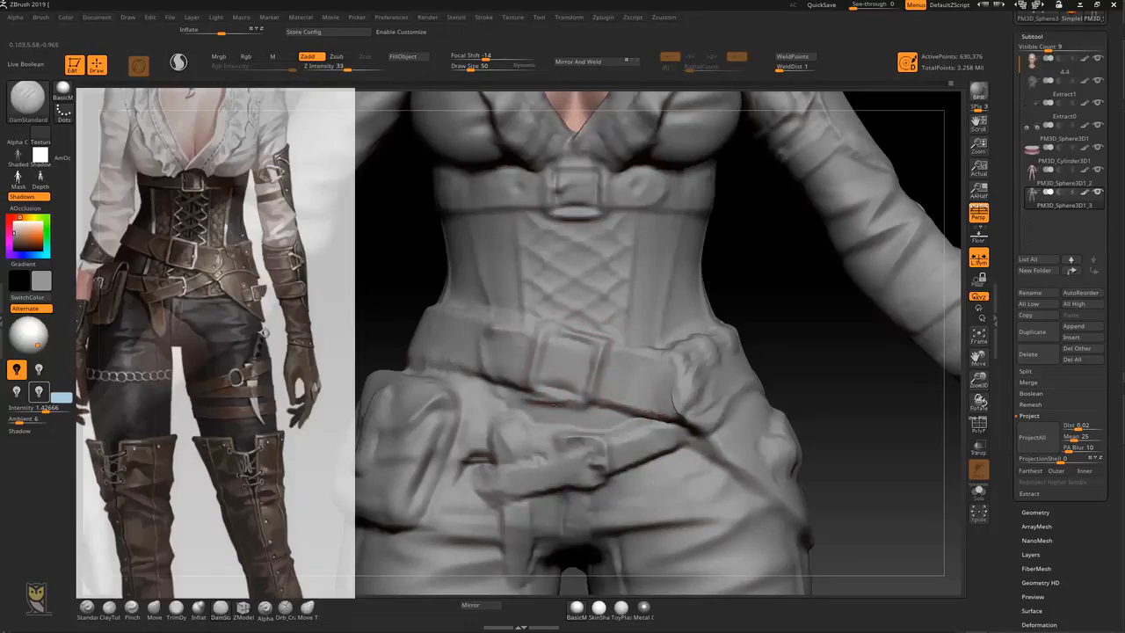
drag(809, 331, 791, 360)
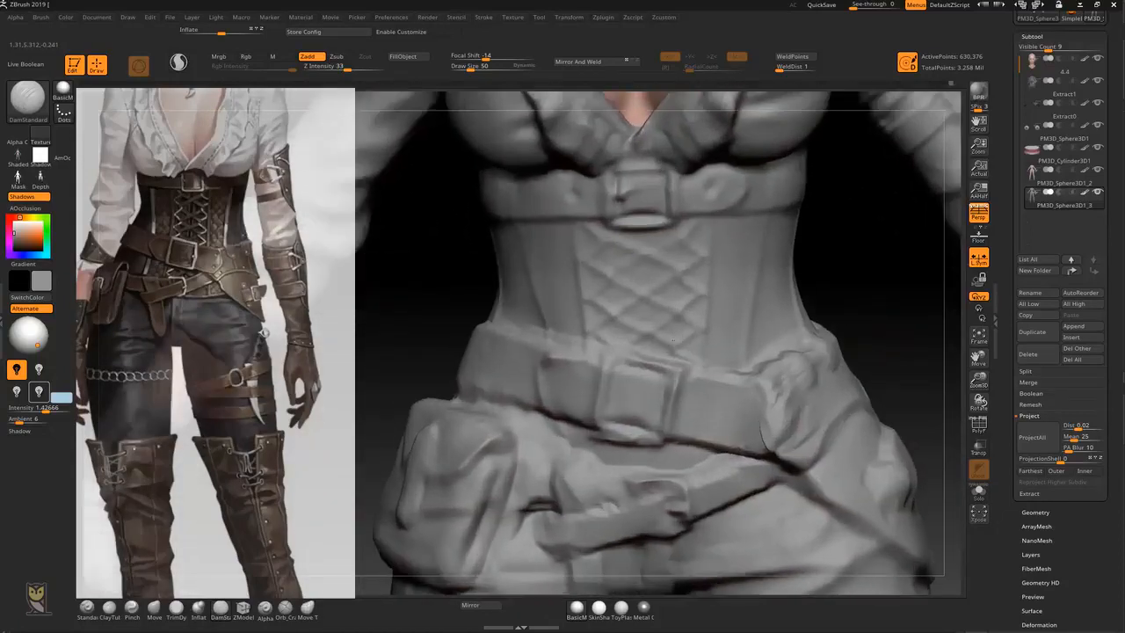
Build up the waist belt's buckle frame and the overlapping strap edges beside it with the ClayTubes brush
key(b)
key(c)
key(t)
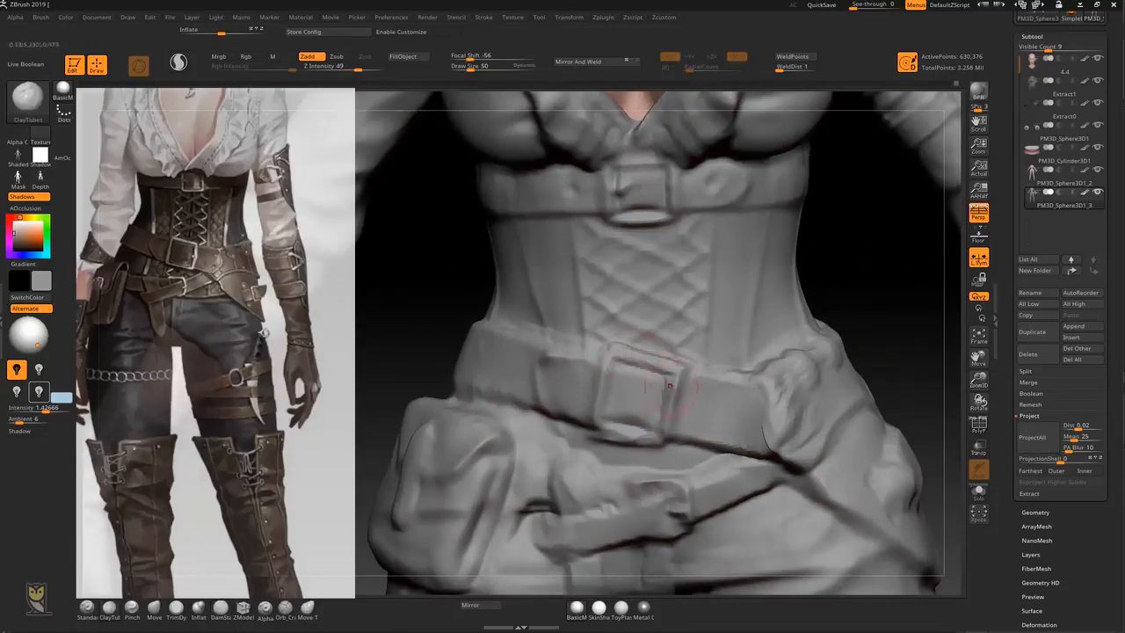
drag(604, 421, 654, 432)
drag(596, 406, 612, 349)
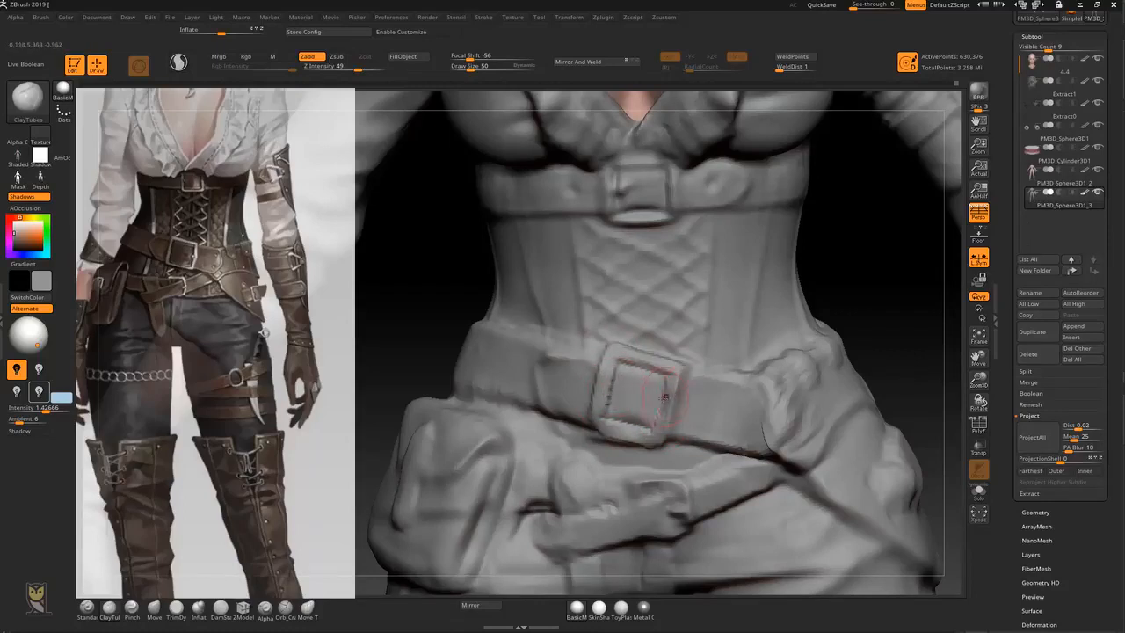
drag(866, 296, 902, 296)
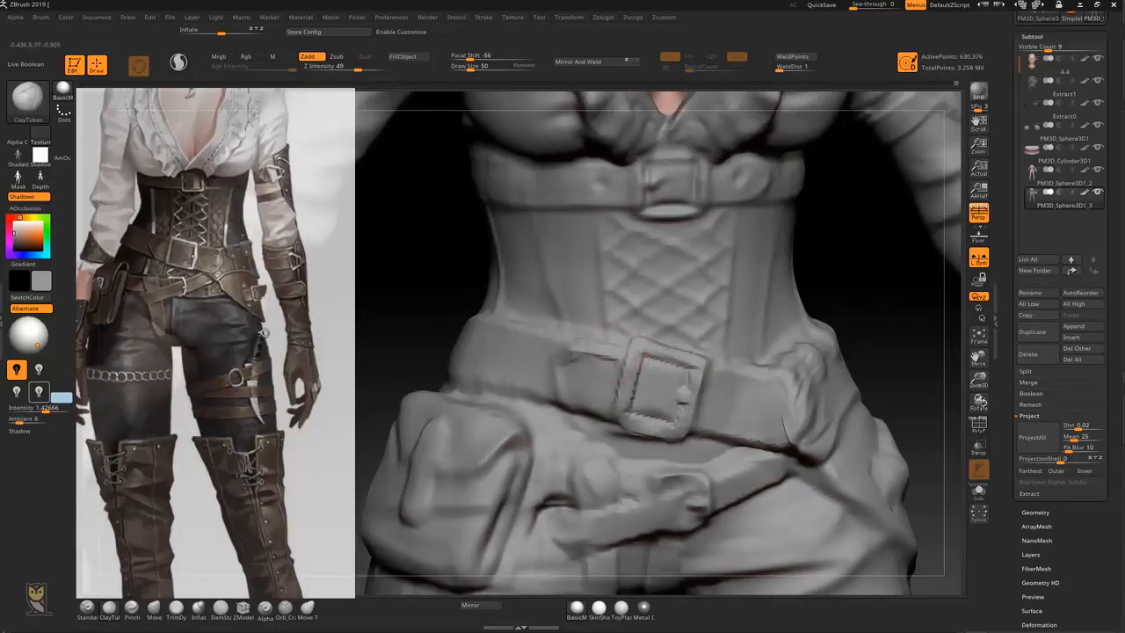
drag(556, 381, 589, 397)
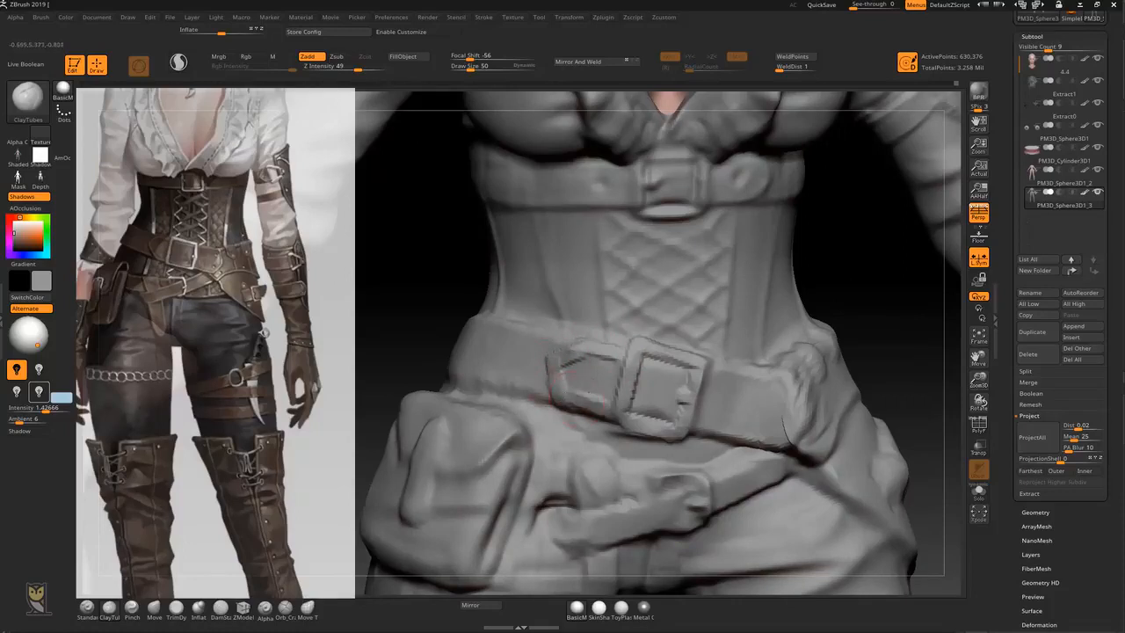
Sharpen the edges of the waist belt on the pouch side with the DamStandard brush
mouse_move(861, 301)
mouse_down()
mouse_move(858, 311)
mouse_move(812, 294)
mouse_up()
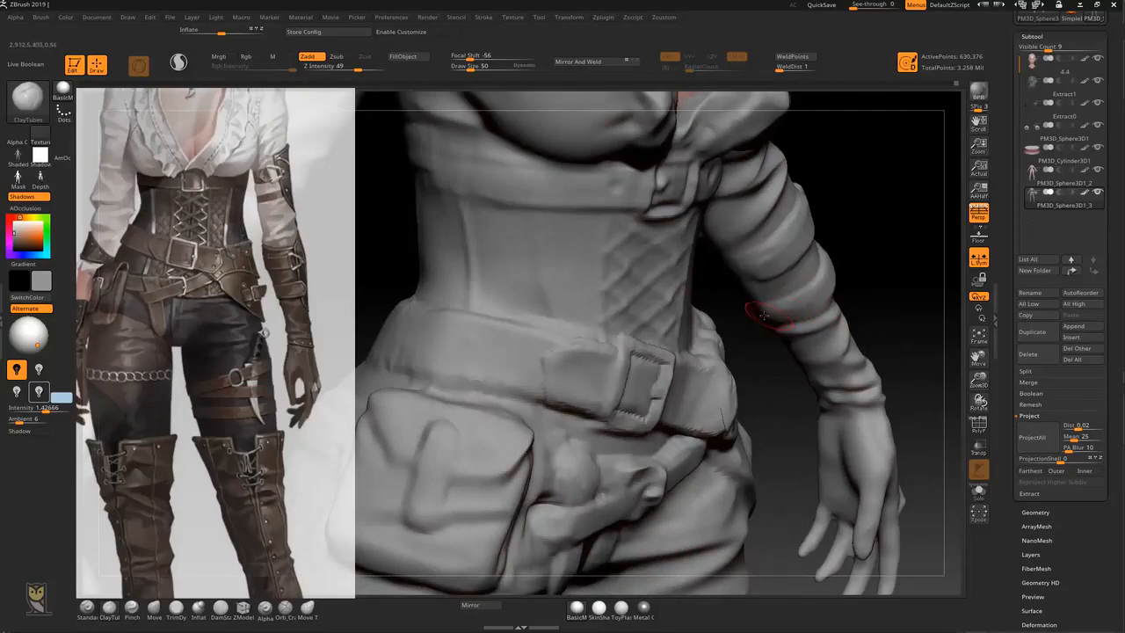
key(b)
key(d)
key(s)
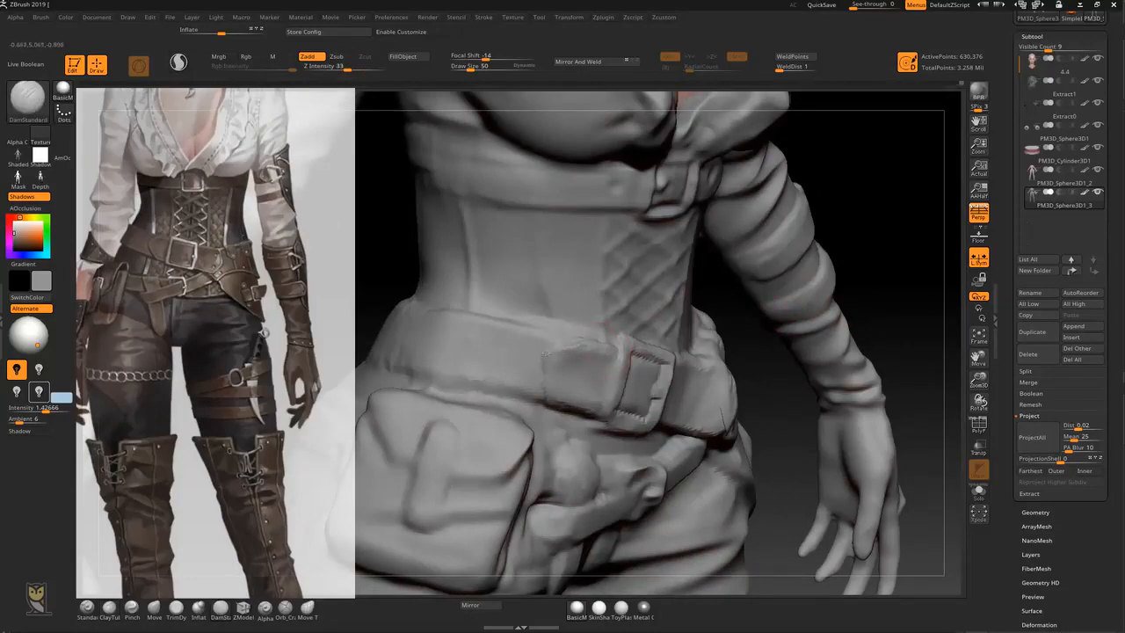
mouse_move(738, 348)
mouse_down()
mouse_move(505, 325)
mouse_move(600, 348)
mouse_up()
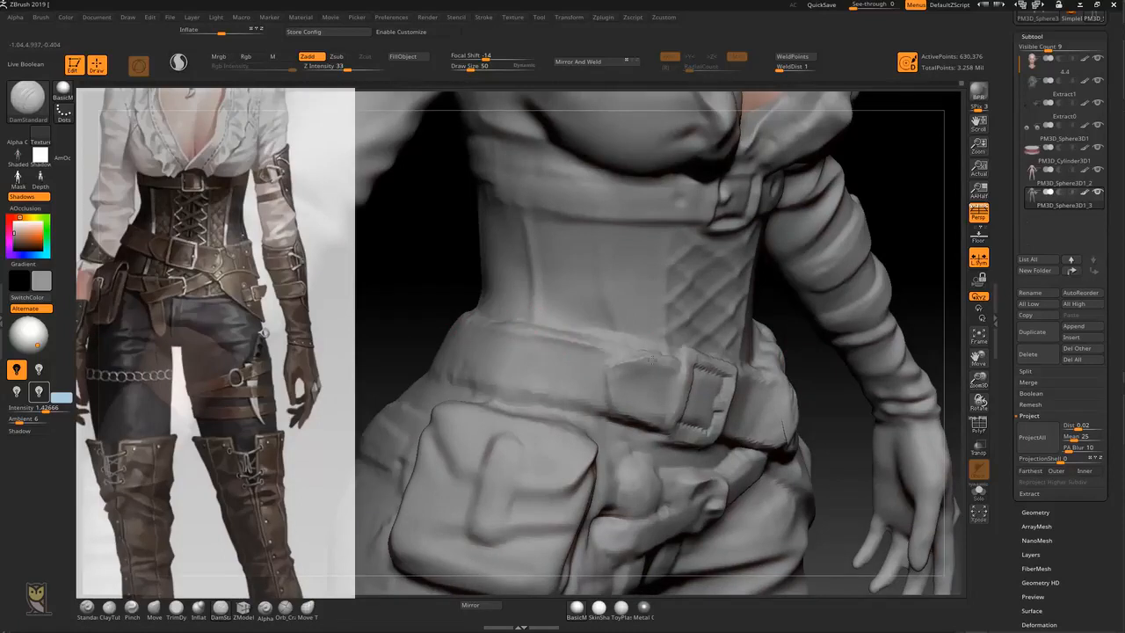
drag(513, 387, 582, 410)
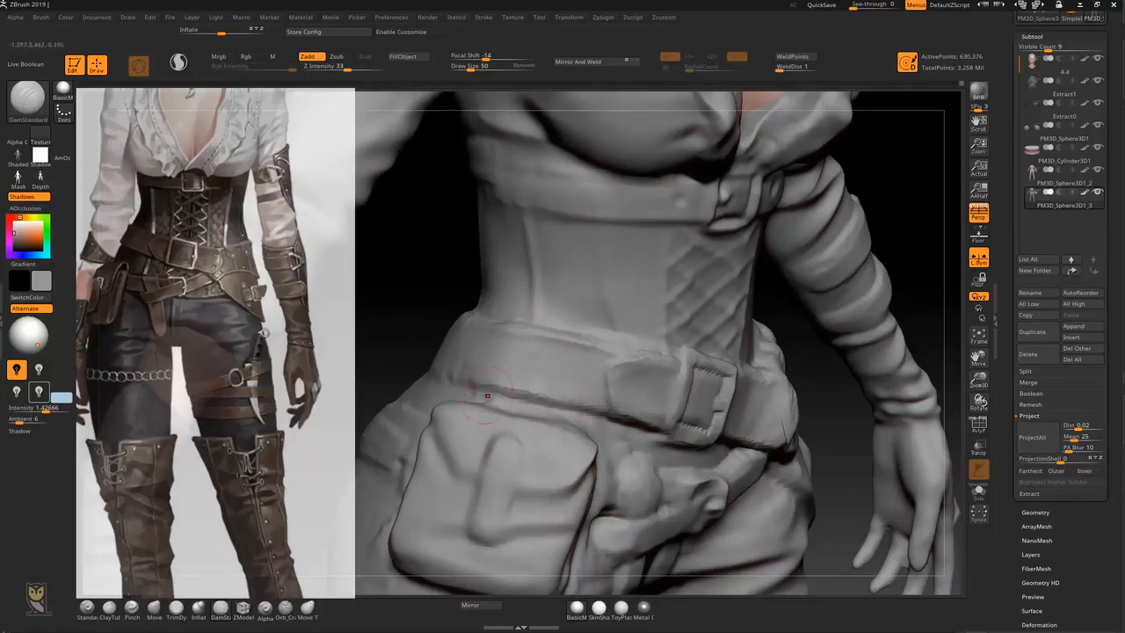
mouse_move(547, 340)
mouse_down()
mouse_move(797, 348)
mouse_move(708, 384)
mouse_move(531, 407)
mouse_move(688, 402)
mouse_up()
Flatten the surface of the waist belt across the lower back with the TrimDynamic brush
drag(566, 402, 644, 401)
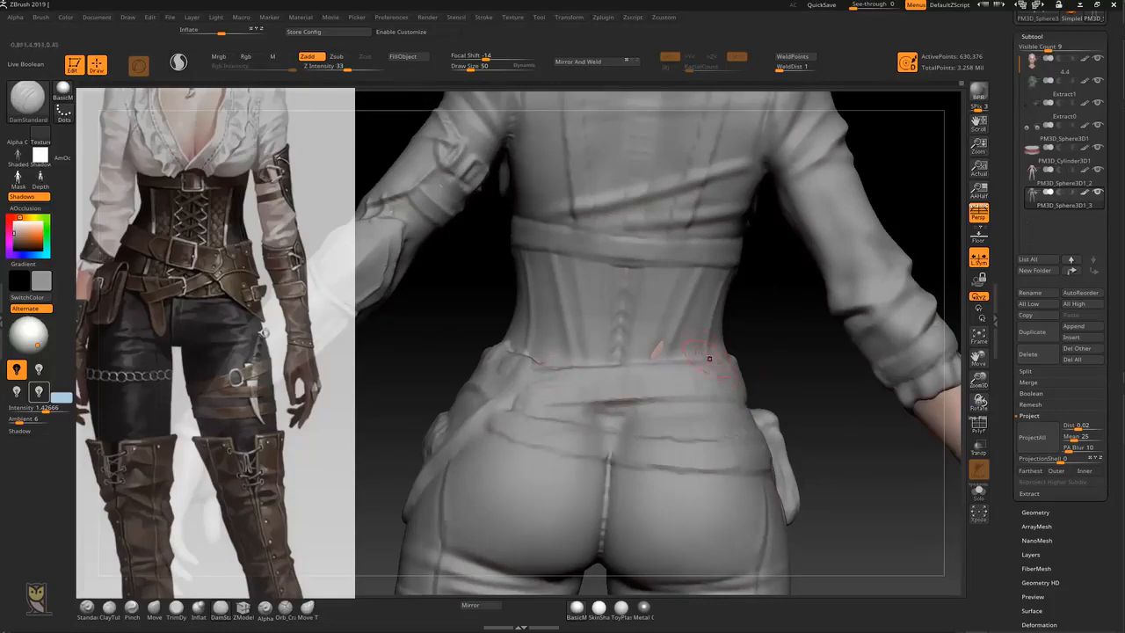
key(b)
key(t)
key(d)
mouse_move(606, 383)
mouse_down()
mouse_move(550, 389)
mouse_move(575, 385)
mouse_up()
drag(748, 374, 796, 394)
Carve the lower edge of the waist belt across the back with the DamStandard brush
key(b)
key(d)
key(s)
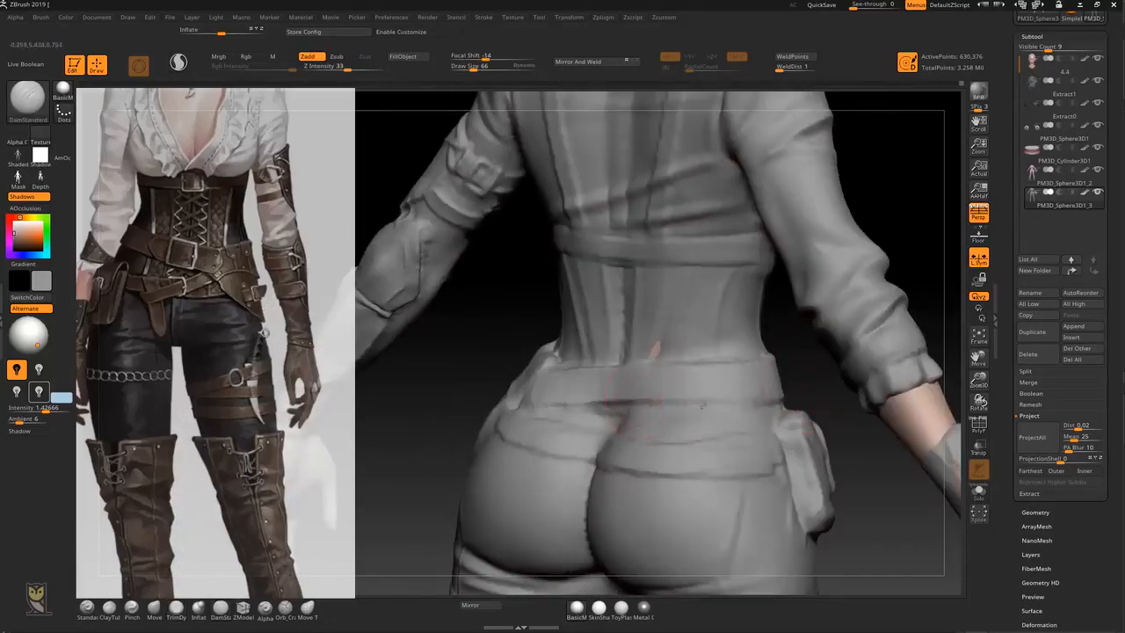
drag(791, 363, 739, 347)
Inflate the lower back of the corset where the skin pokes through, using the Inflat brush
key(b)
key(i)
key(n)
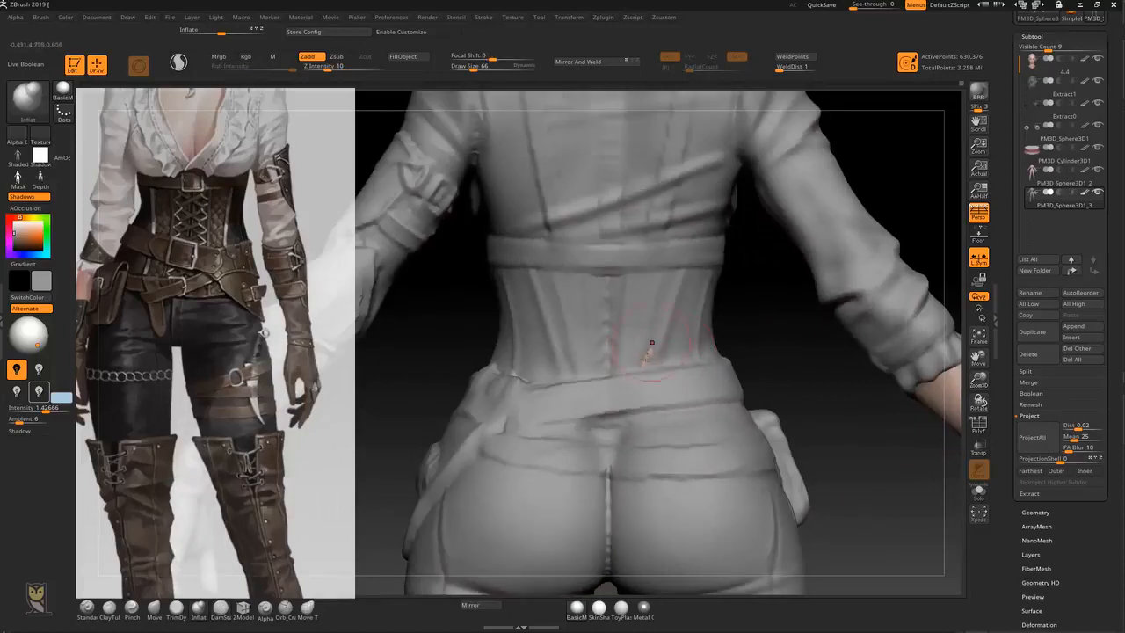
mouse_move(814, 377)
mouse_down()
mouse_move(635, 353)
mouse_move(577, 375)
mouse_up()
alt+drag(887, 385, 811, 349)
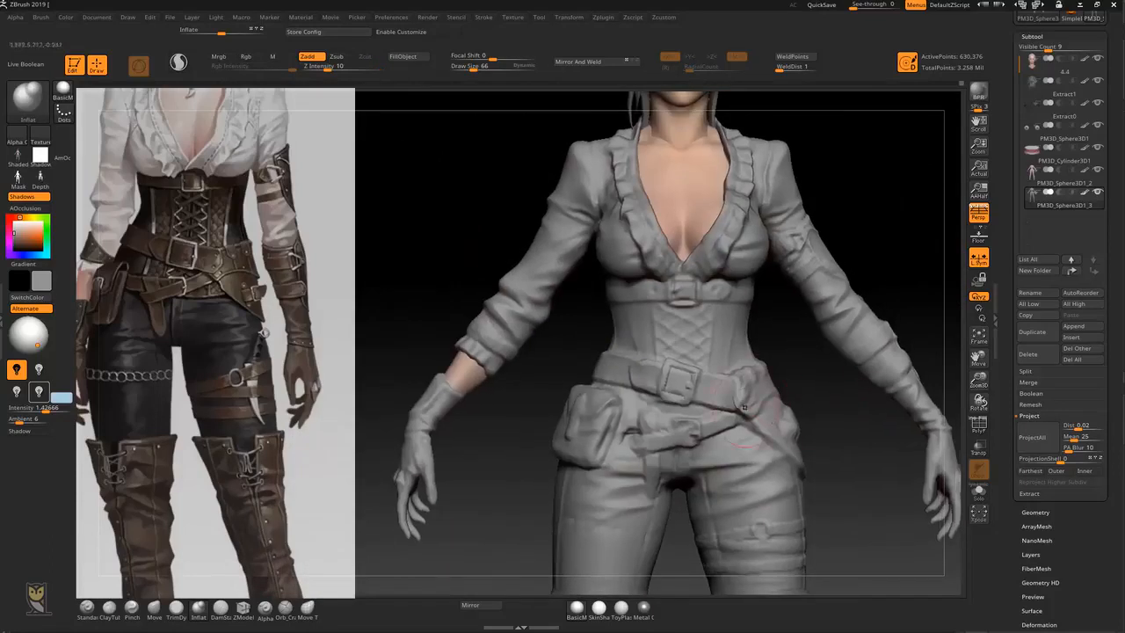
Smooth the front end of the waist belt near the hip and rebuild its surface with ClayTubes
alt+drag(831, 437, 754, 382)
mouse_move(791, 303)
alt+mouse_down()
mouse_move(886, 356)
mouse_move(805, 336)
alt+mouse_up()
shift+drag(714, 378, 725, 422)
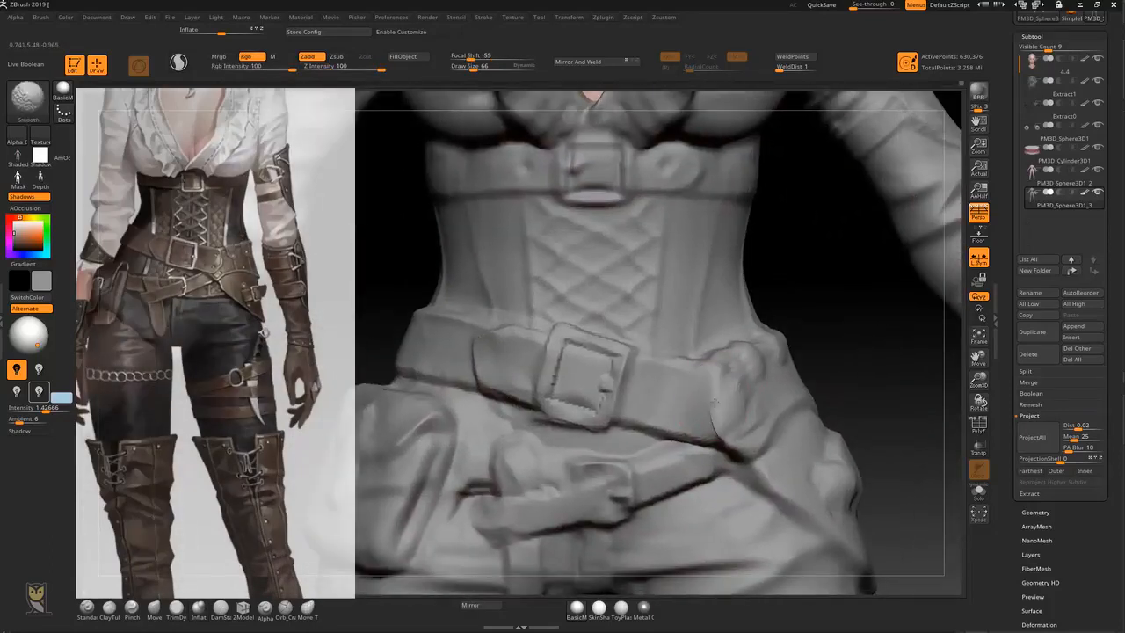
alt+drag(804, 386, 835, 402)
key(2)
mouse_move(677, 362)
mouse_down()
mouse_move(733, 384)
mouse_move(695, 442)
mouse_move(685, 437)
mouse_move(694, 396)
mouse_up()
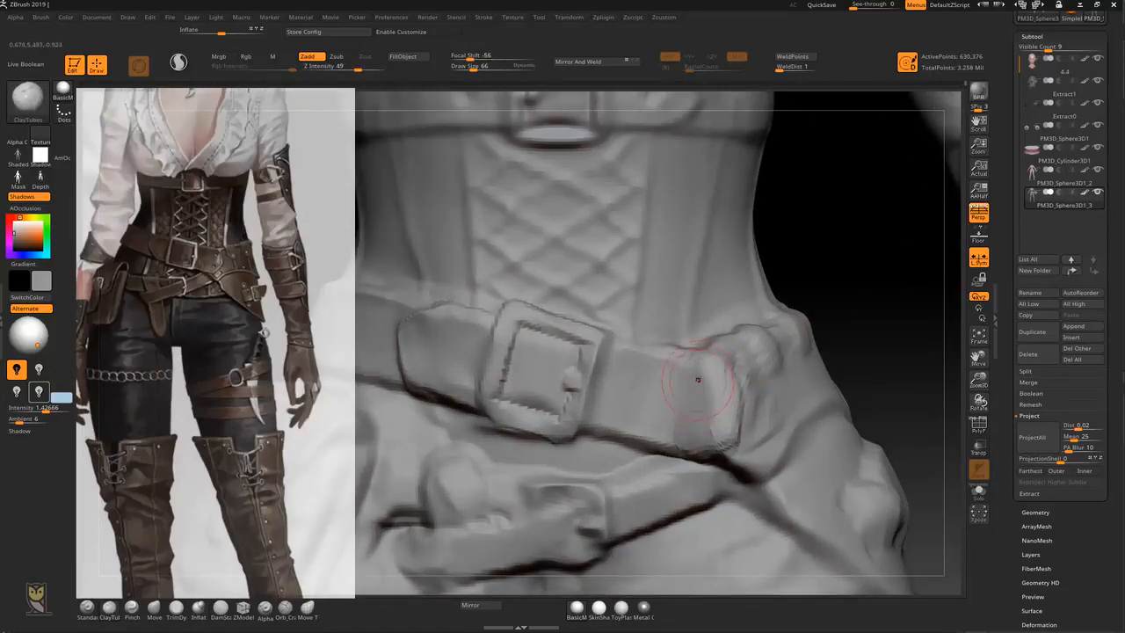
key(5)
mouse_move(715, 341)
mouse_down()
mouse_move(696, 439)
mouse_move(692, 395)
mouse_up()
Reshape the belt end beside the hip into a rounded tip with the Move brush
key(4)
drag(723, 354, 706, 371)
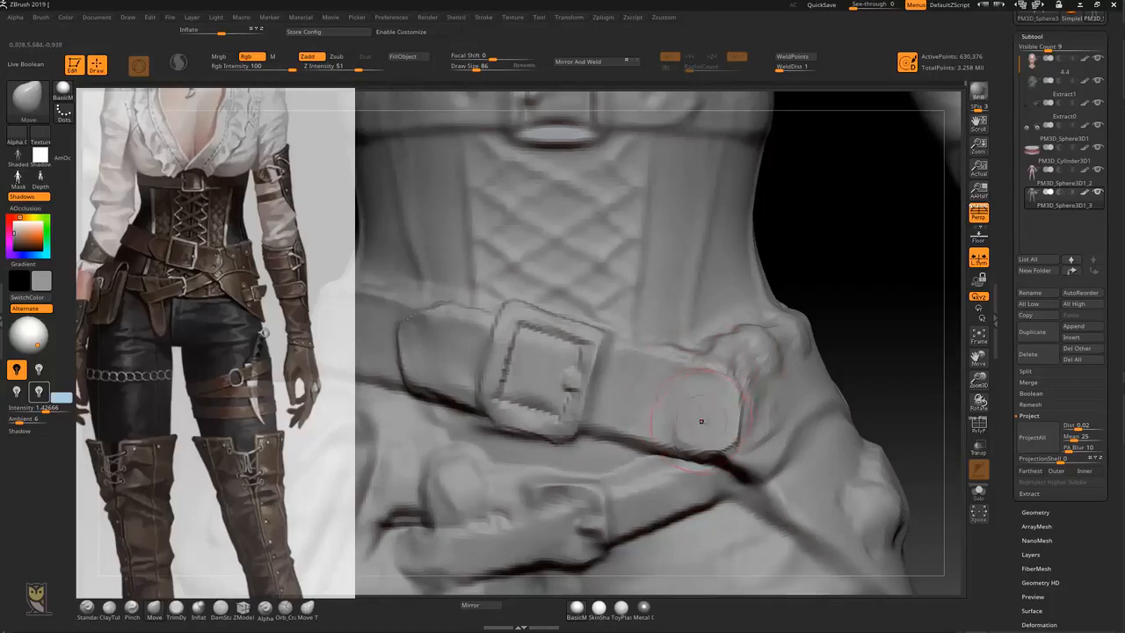
mouse_move(704, 446)
mouse_down()
mouse_move(722, 438)
mouse_move(740, 401)
mouse_up()
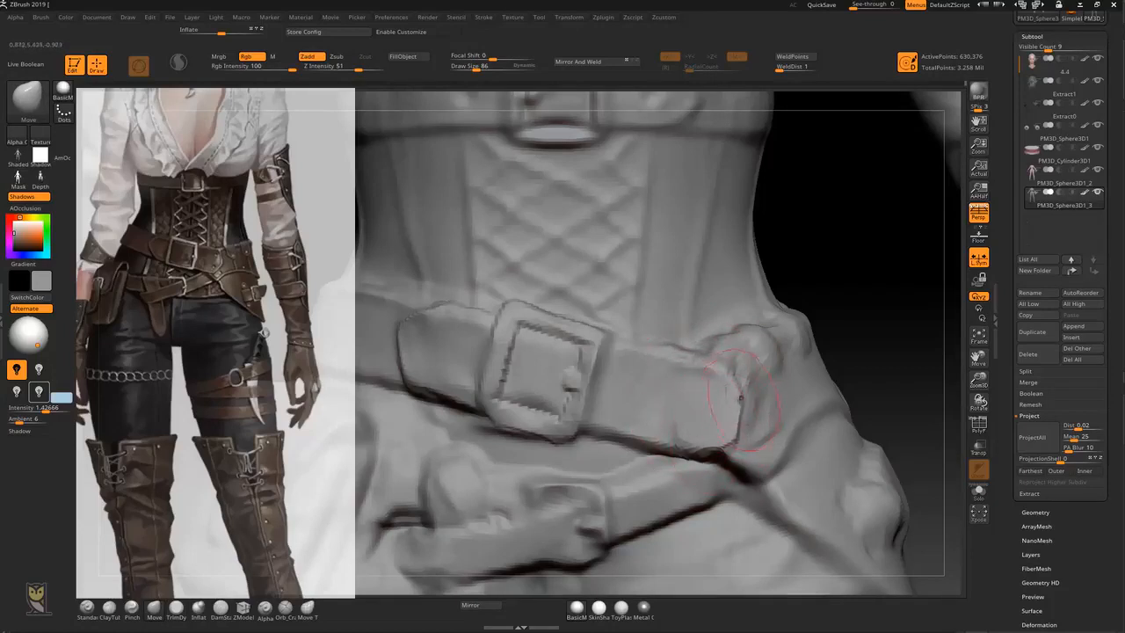
Carve the outline of the rounded belt tip with a smaller DamStandard brush
key(7)
key([)
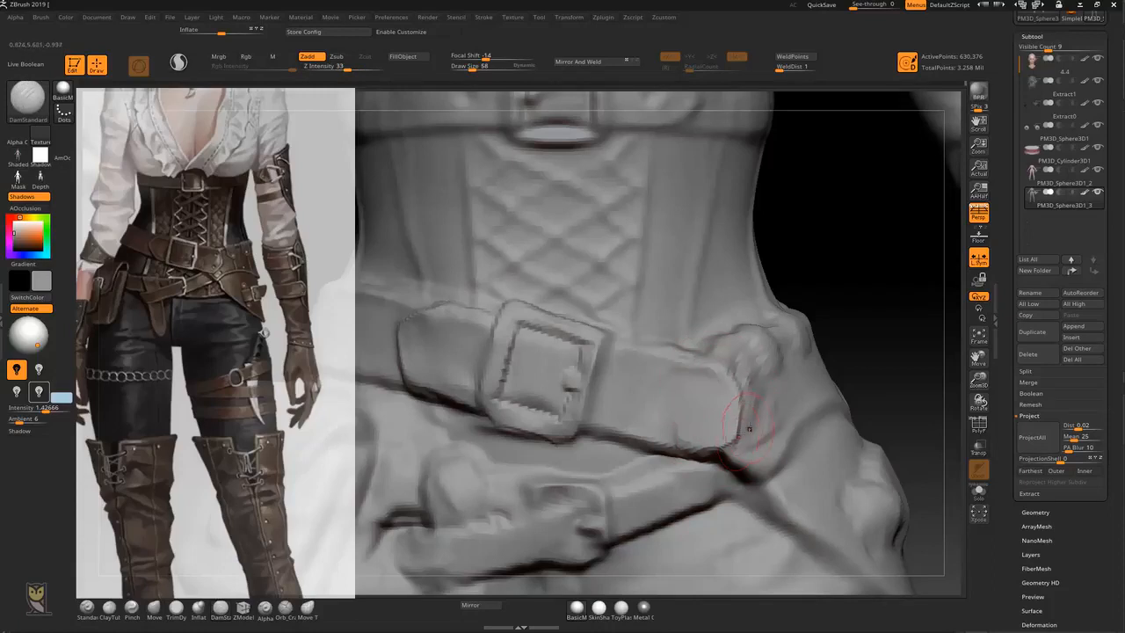
drag(721, 450, 741, 420)
drag(733, 360, 741, 408)
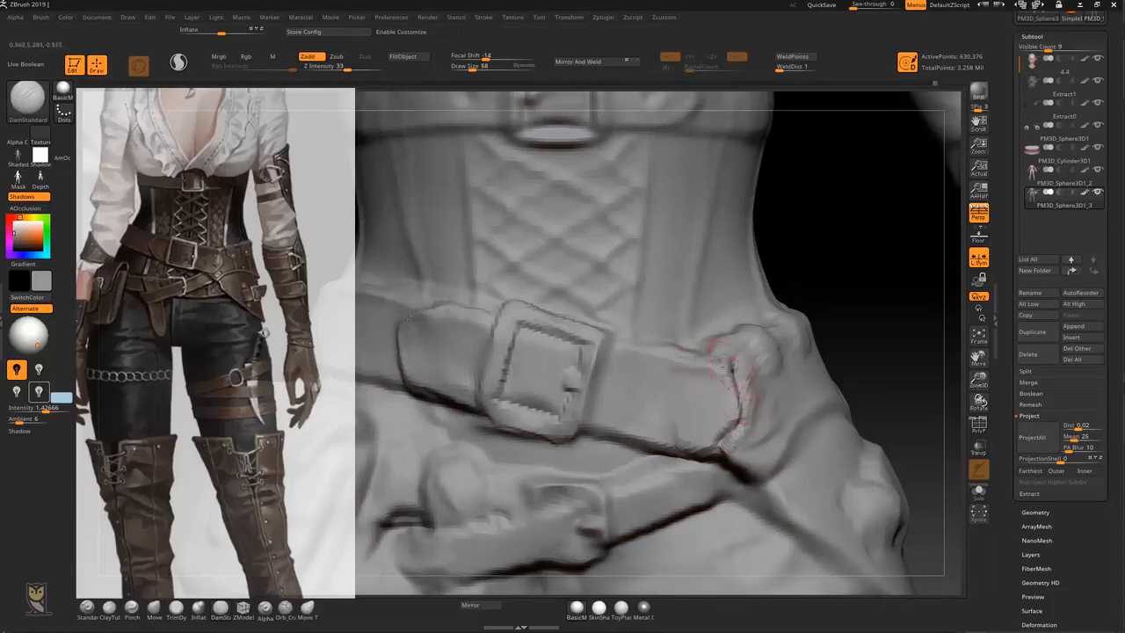
Carve the curved lower edge of the hip panel that runs back from the crossing straps
mouse_move(842, 310)
mouse_down()
mouse_move(703, 338)
mouse_move(773, 449)
mouse_up()
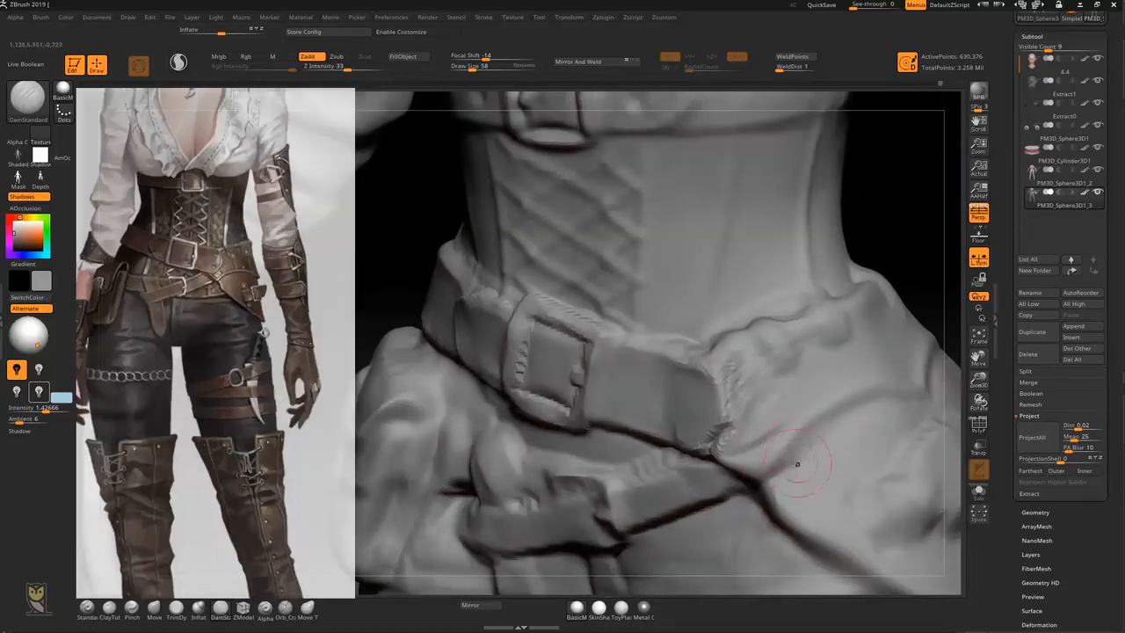
drag(879, 393, 791, 448)
mouse_move(952, 276)
alt+mouse_down()
mouse_move(814, 322)
mouse_move(884, 421)
mouse_move(616, 354)
alt+mouse_up()
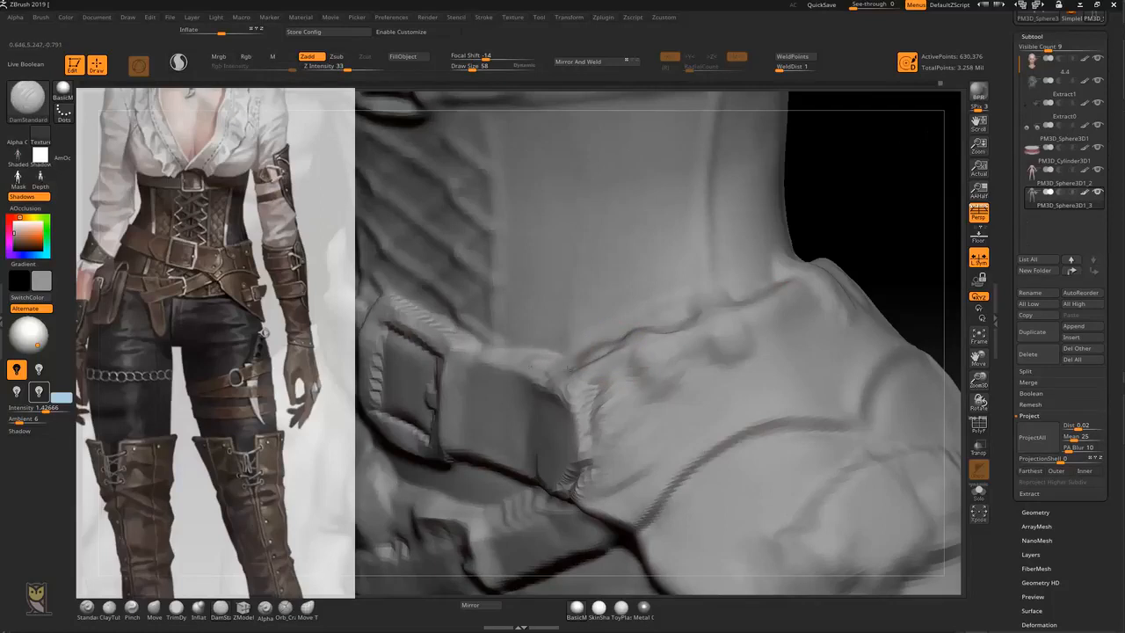
Carve the outlines of the small loops along the upper edge of the hip panel
mouse_move(862, 256)
alt+mouse_down()
mouse_move(738, 290)
mouse_move(754, 288)
alt+mouse_up()
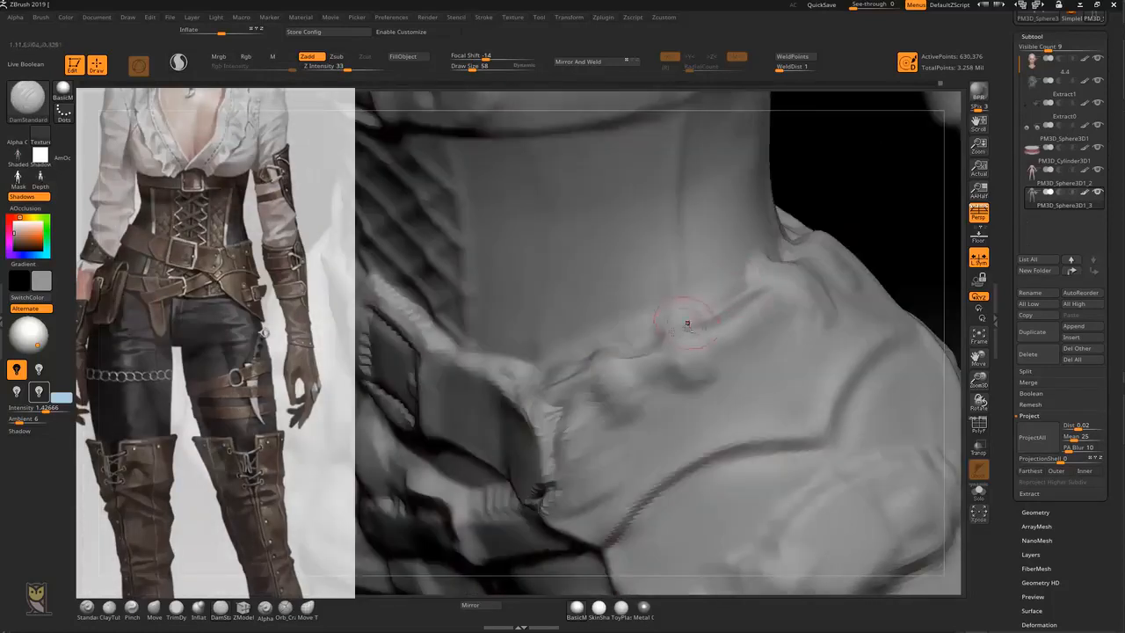
mouse_move(709, 363)
mouse_down()
mouse_move(670, 367)
mouse_move(695, 390)
mouse_move(633, 369)
mouse_move(610, 387)
mouse_move(606, 411)
mouse_move(638, 416)
mouse_move(640, 394)
mouse_up()
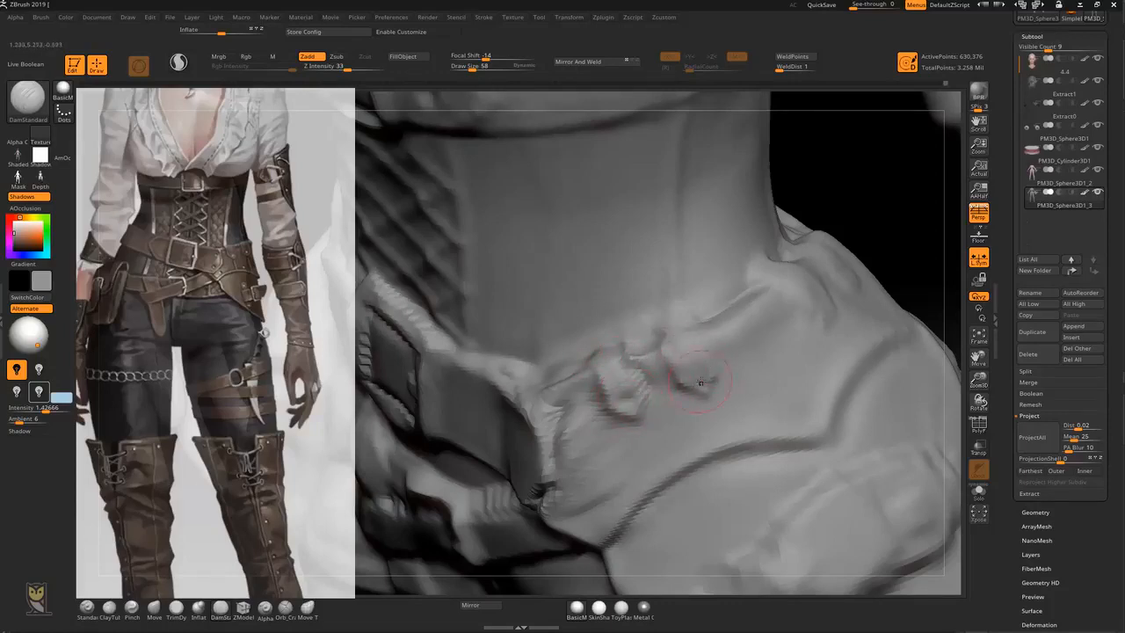
drag(879, 254, 780, 334)
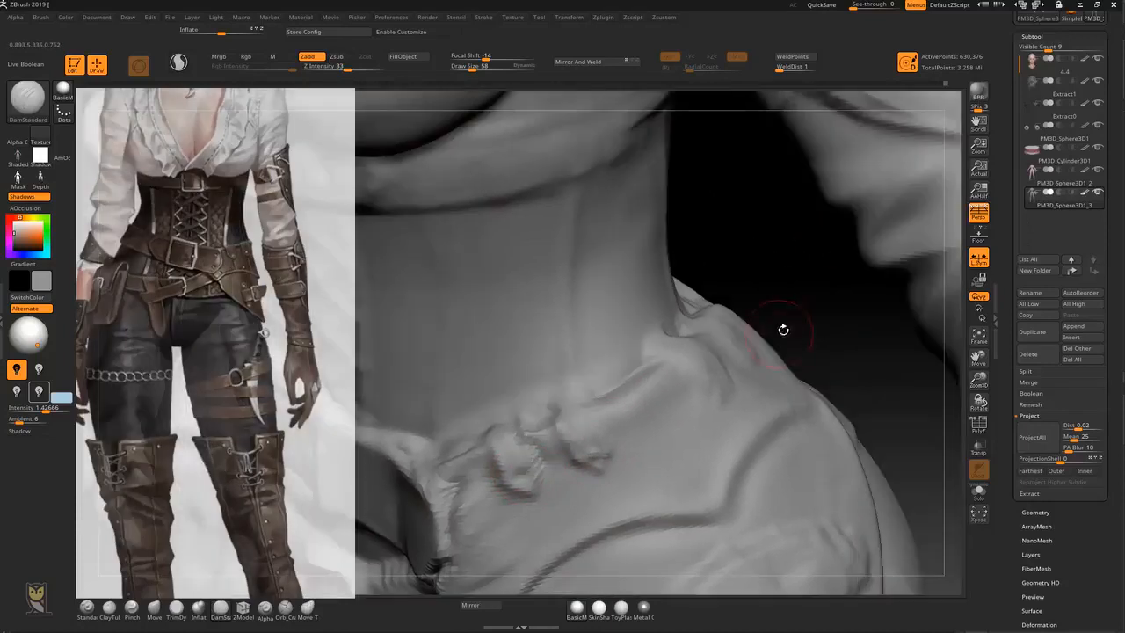
Cut a groove along the hip panel's top edge beside the loops and deepen its lower edge crease
drag(631, 391, 603, 405)
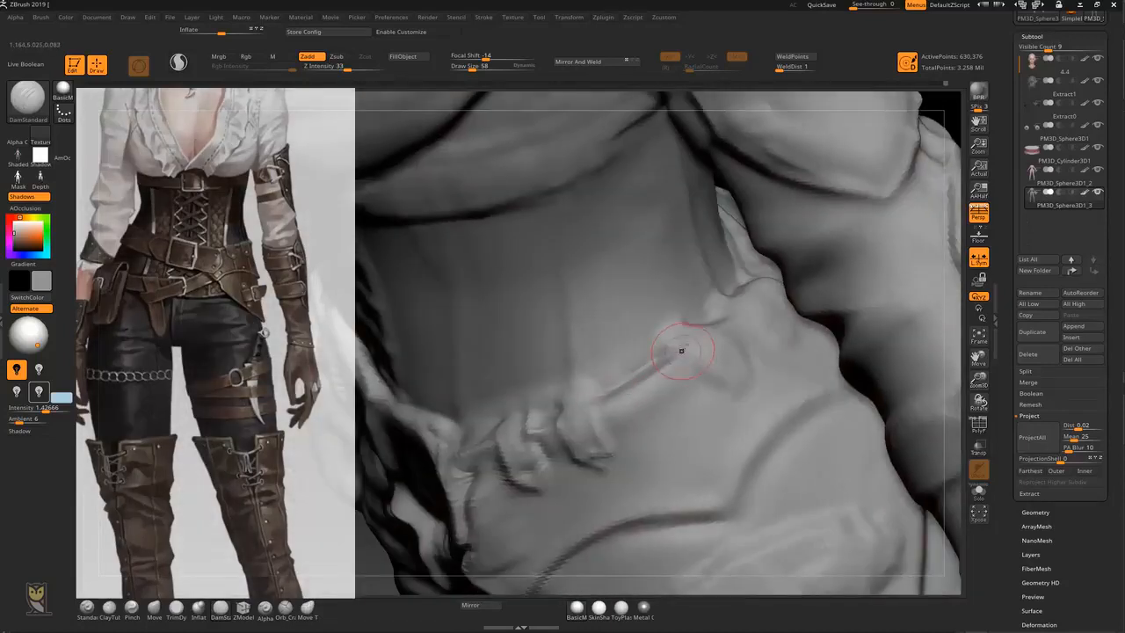
mouse_move(685, 354)
mouse_down()
mouse_move(646, 395)
mouse_move(503, 456)
mouse_up()
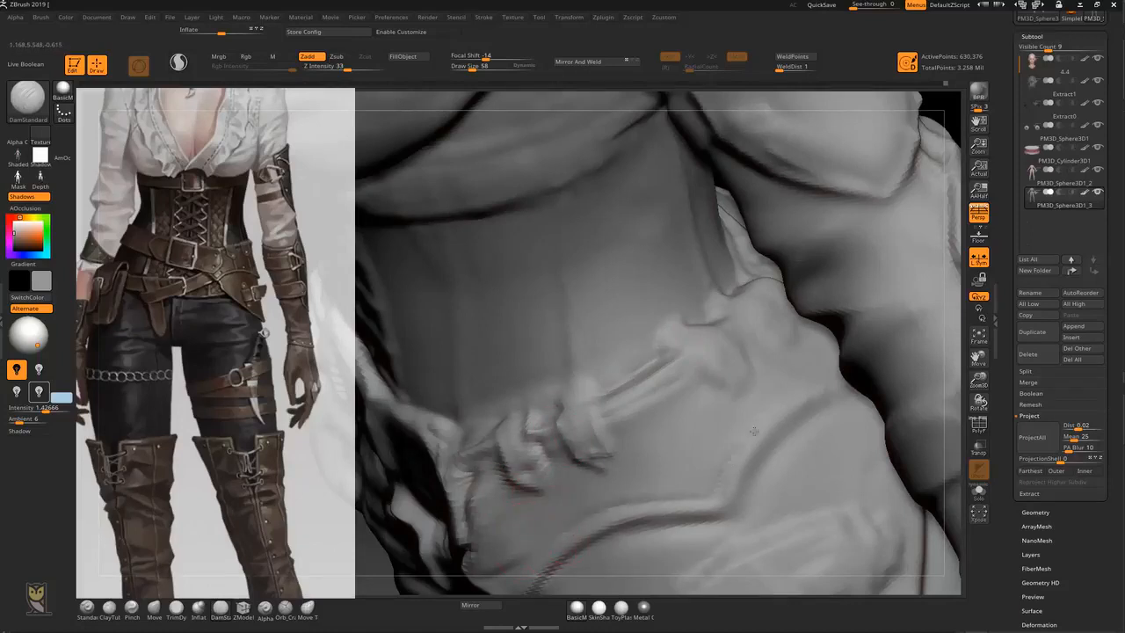
alt+drag(788, 324, 648, 402)
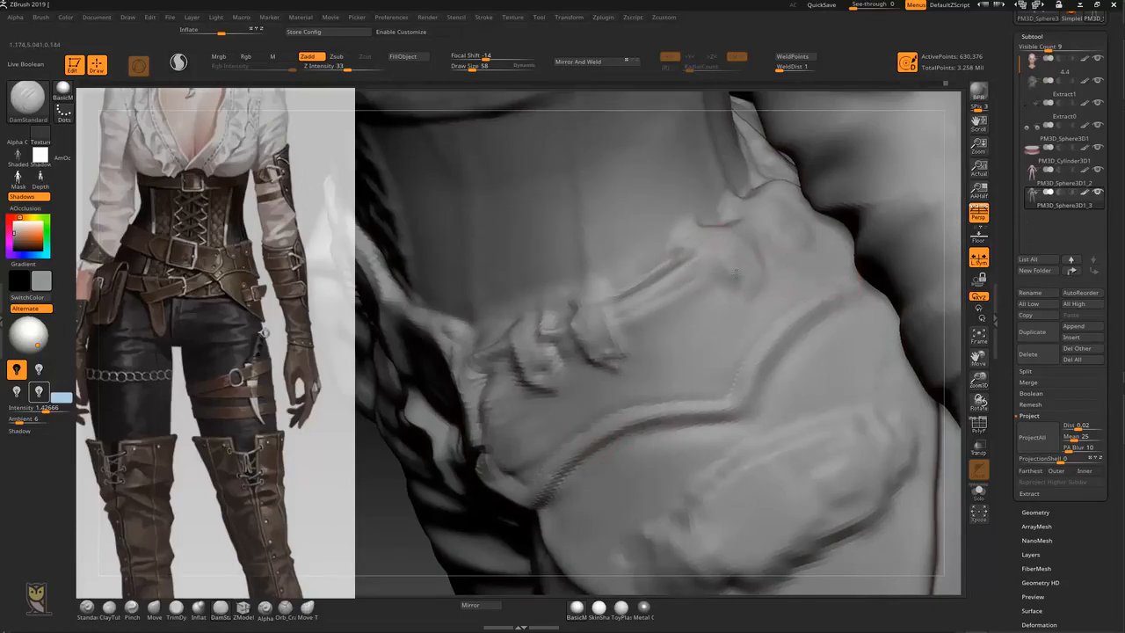
Add the creases of another loop at the rear of the hip panel's upper edge
mouse_move(755, 255)
mouse_down()
mouse_move(729, 270)
mouse_move(761, 280)
mouse_up()
mouse_move(685, 249)
mouse_down()
mouse_move(733, 201)
mouse_move(687, 242)
mouse_up()
mouse_move(743, 193)
mouse_down()
mouse_move(628, 287)
mouse_move(693, 256)
mouse_up()
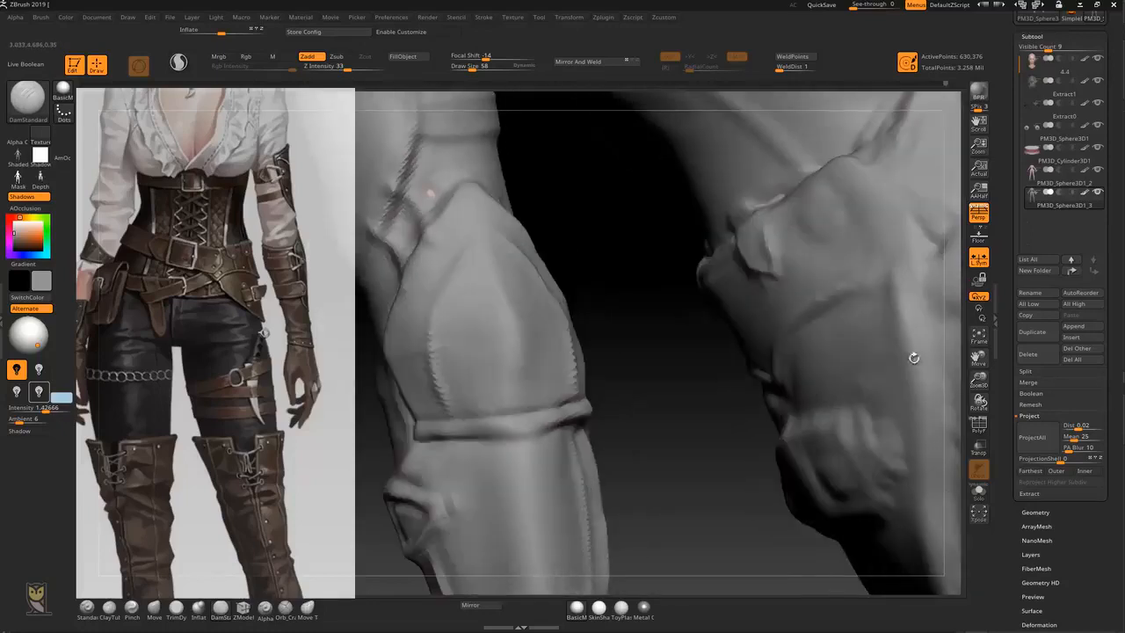
Define the rear corner of the hip panel and the loops on its side with DamStandard creases
drag(628, 426, 645, 461)
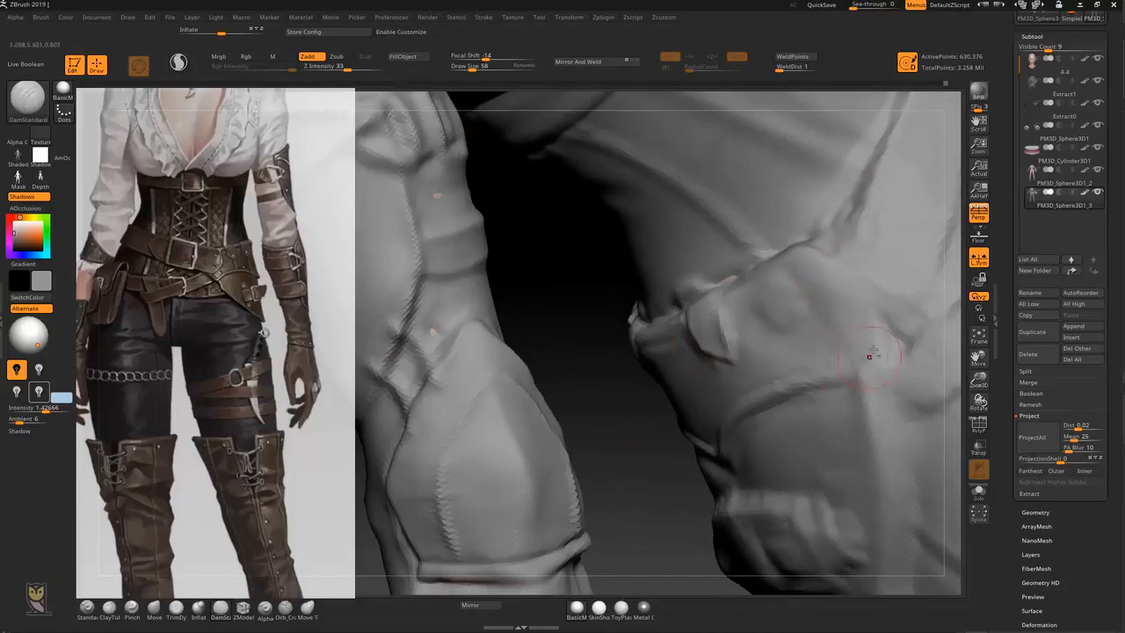
drag(835, 263, 875, 343)
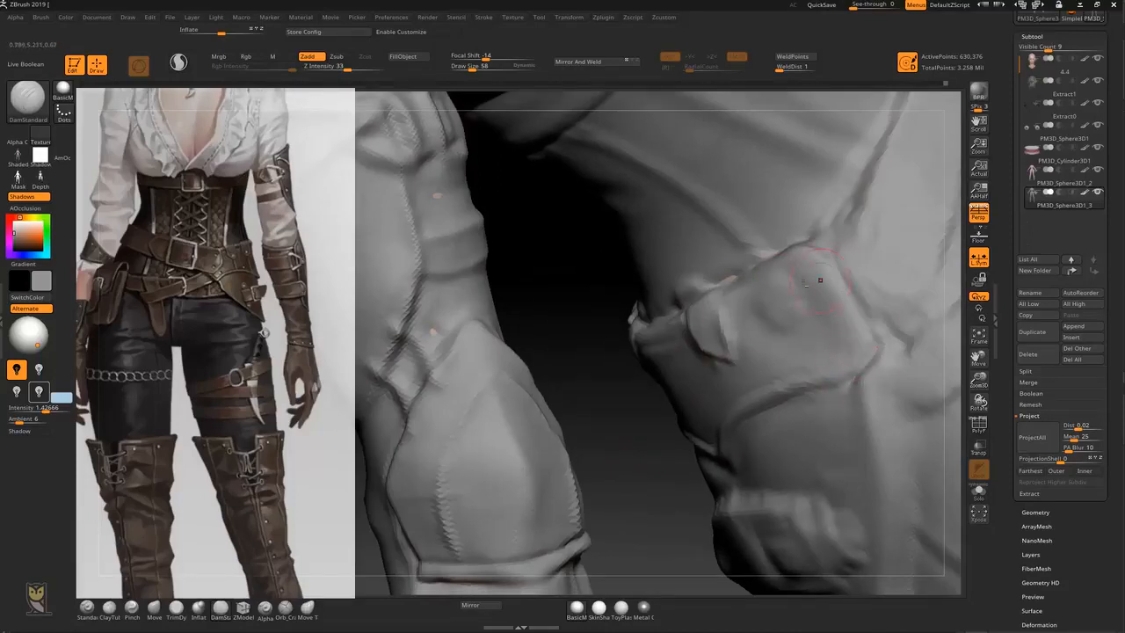
drag(786, 274, 798, 330)
mouse_move(751, 281)
mouse_down()
mouse_move(766, 316)
mouse_move(718, 310)
mouse_move(731, 341)
mouse_up()
drag(806, 270, 854, 345)
mouse_move(666, 494)
mouse_down()
mouse_move(490, 373)
mouse_move(507, 389)
mouse_move(542, 352)
mouse_move(550, 417)
mouse_move(862, 384)
mouse_up()
Deepen the crease along the diagonal strap running from the crossing belts down over the hip
mouse_move(851, 346)
alt+mouse_down()
mouse_move(712, 321)
mouse_move(794, 367)
alt+mouse_up()
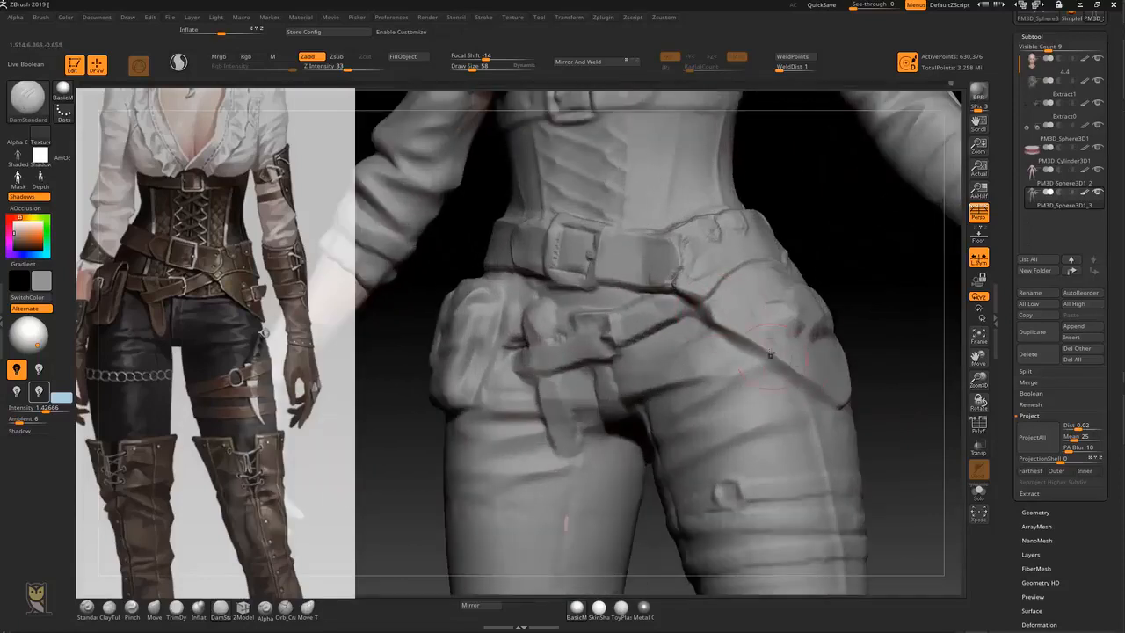
drag(717, 332, 799, 377)
mouse_move(891, 396)
mouse_down()
mouse_move(769, 317)
mouse_move(782, 314)
mouse_move(662, 438)
mouse_up()
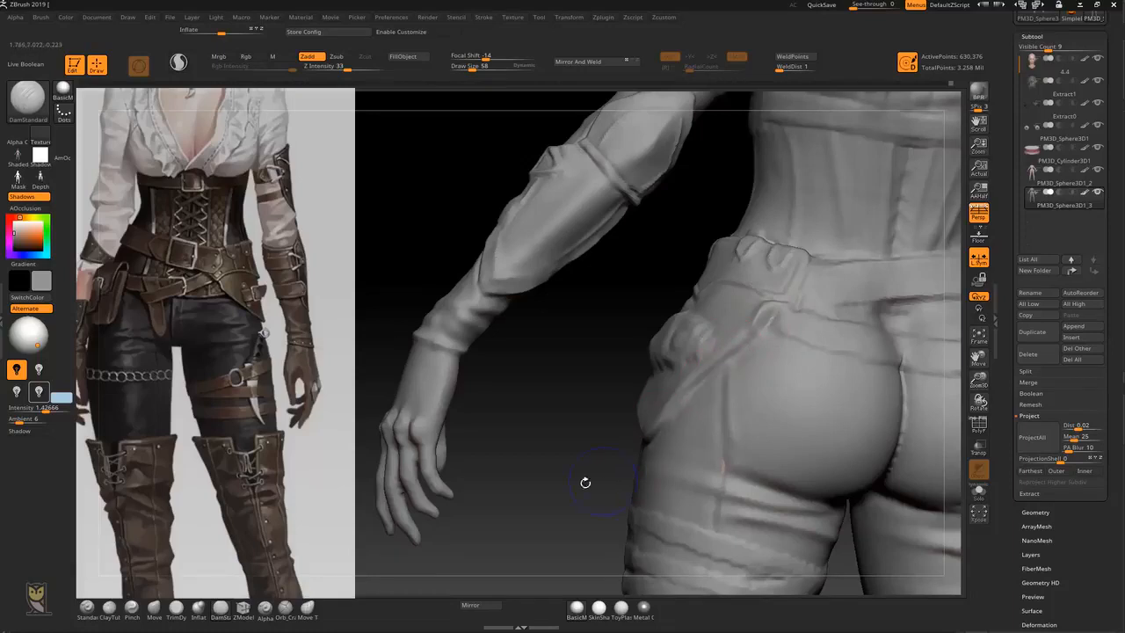
Sharpen the under-bust belt's pointed tip, its lower edge and the top of its buckle with DamStandard strokes
drag(585, 482, 511, 278)
drag(896, 405, 831, 388)
mouse_move(932, 463)
alt+mouse_down()
mouse_move(773, 311)
mouse_move(771, 251)
mouse_move(716, 356)
mouse_move(819, 464)
alt+mouse_up()
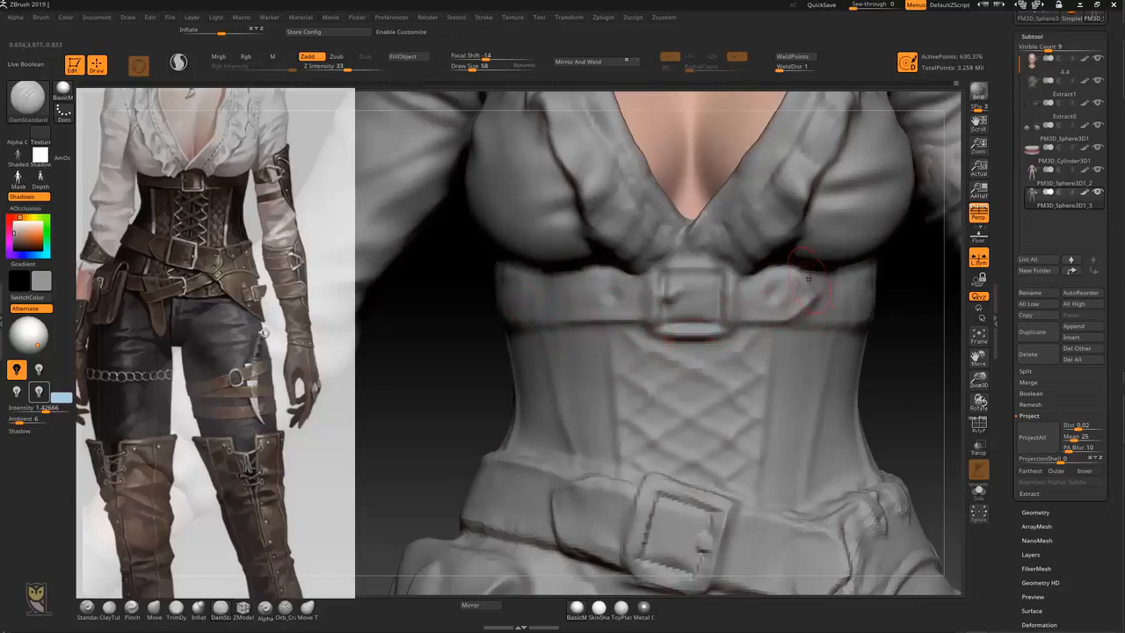
drag(811, 325, 884, 325)
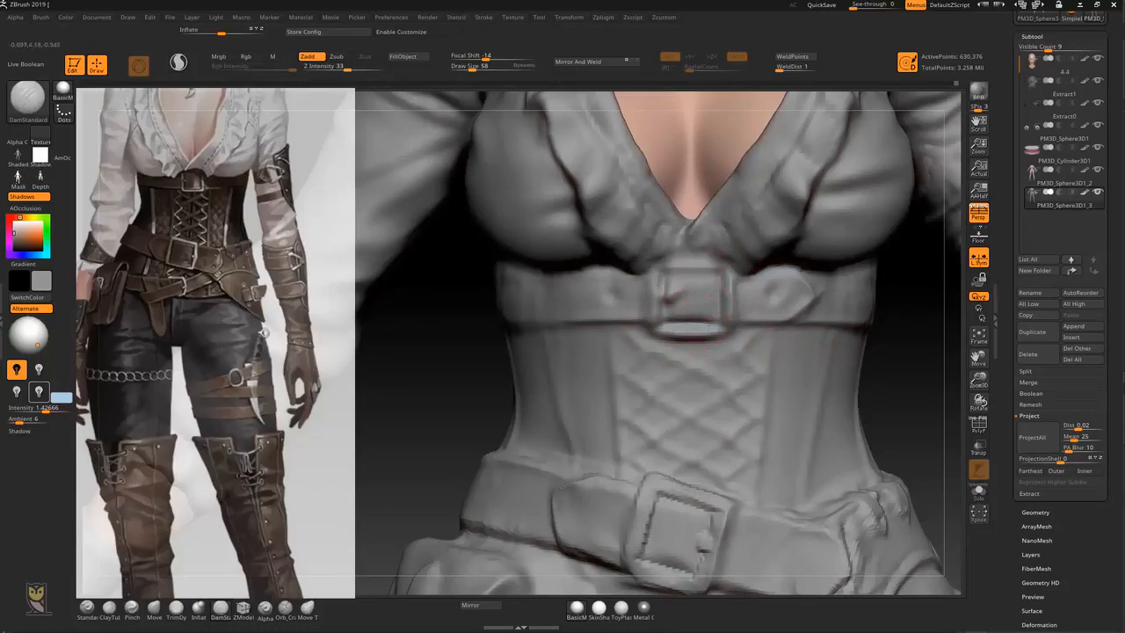
drag(675, 277, 728, 261)
Reshape the outer edge of the neckline ruffle over the character's left breast with the Move brush
alt+drag(883, 434, 860, 566)
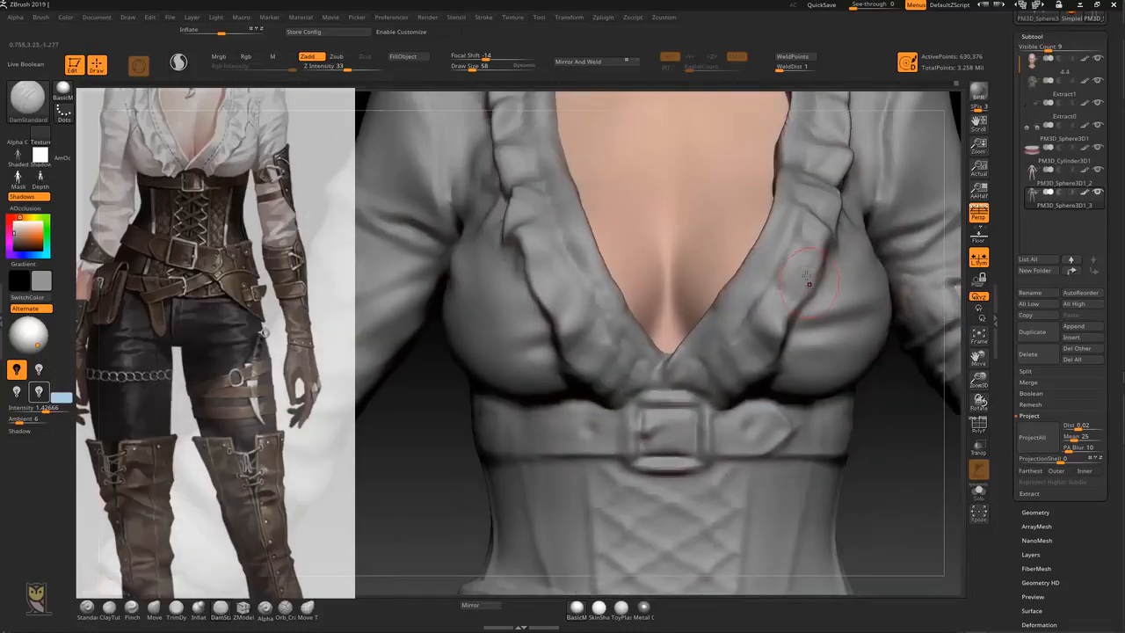
key(b)
key(m)
key(v)
mouse_move(793, 299)
mouse_down()
mouse_move(799, 307)
mouse_move(837, 243)
mouse_up()
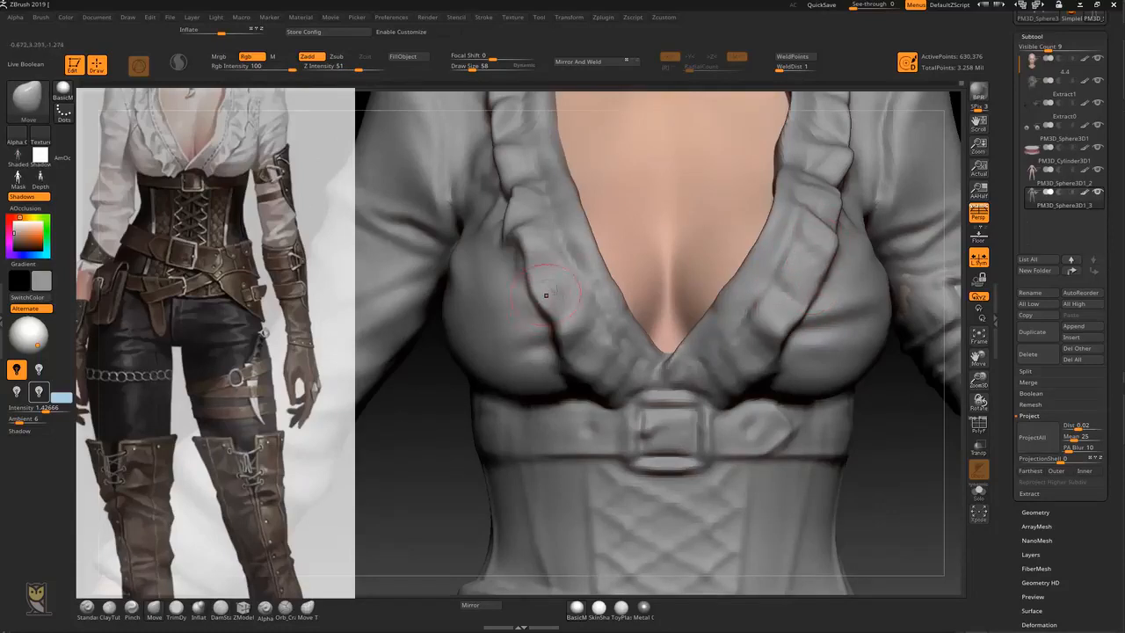
Sculpt fine folds into the lower ruffle on the character's right side with a smaller Standard brush, undoing the last stroke
key(b)
key(s)
key(t)
key(bracketleft)
key(bracketleft)
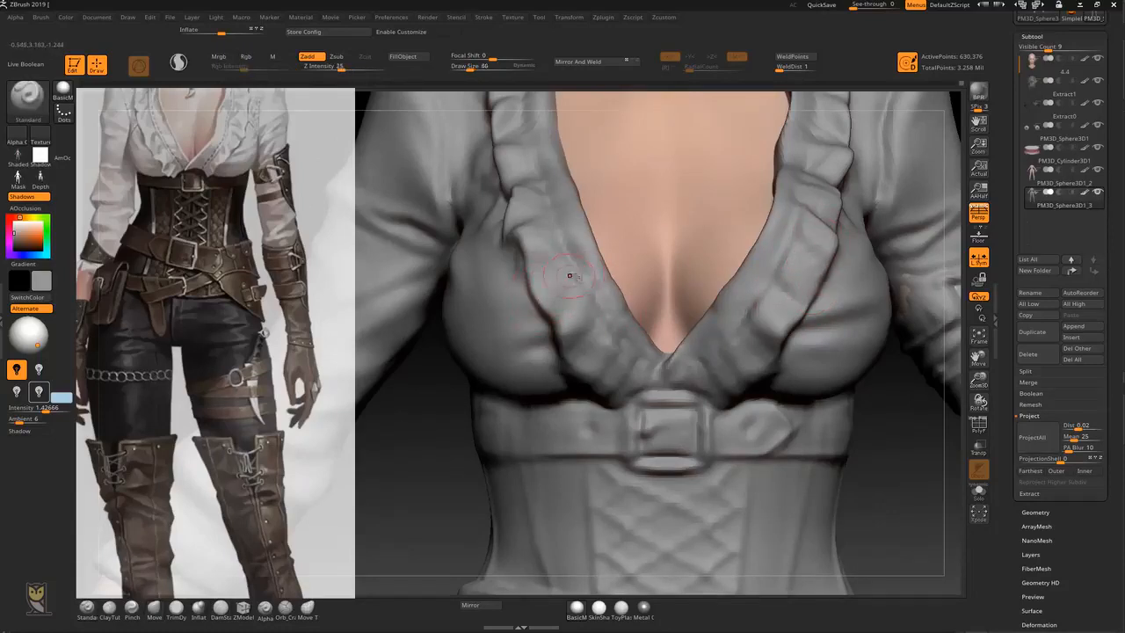
mouse_move(526, 299)
mouse_down()
mouse_move(590, 318)
mouse_move(588, 306)
mouse_up()
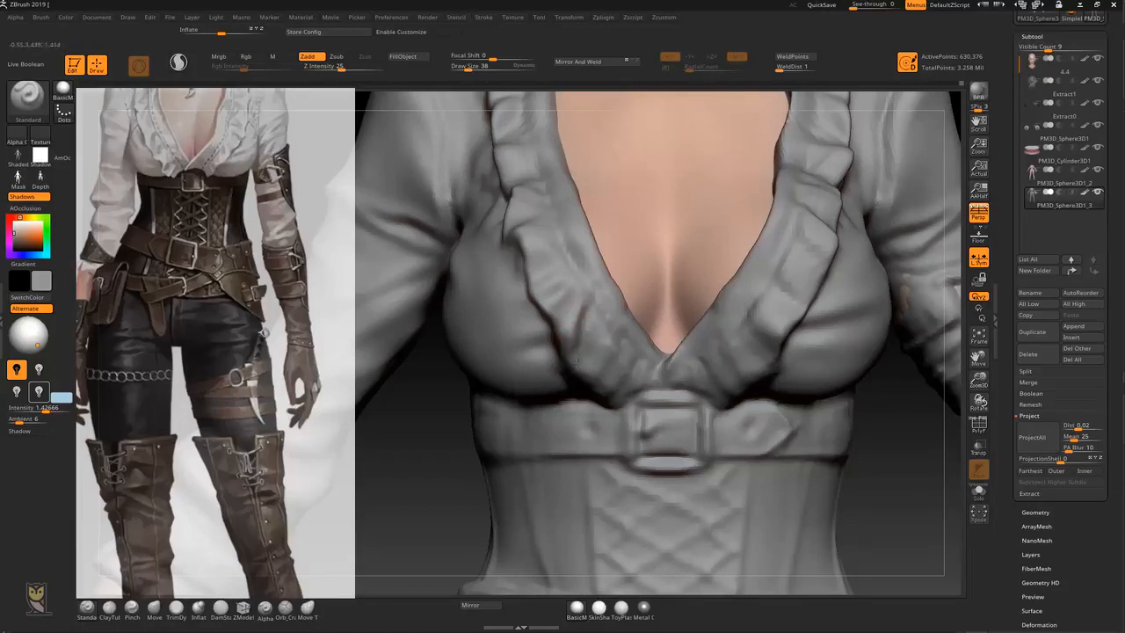
key(ctrl+z)
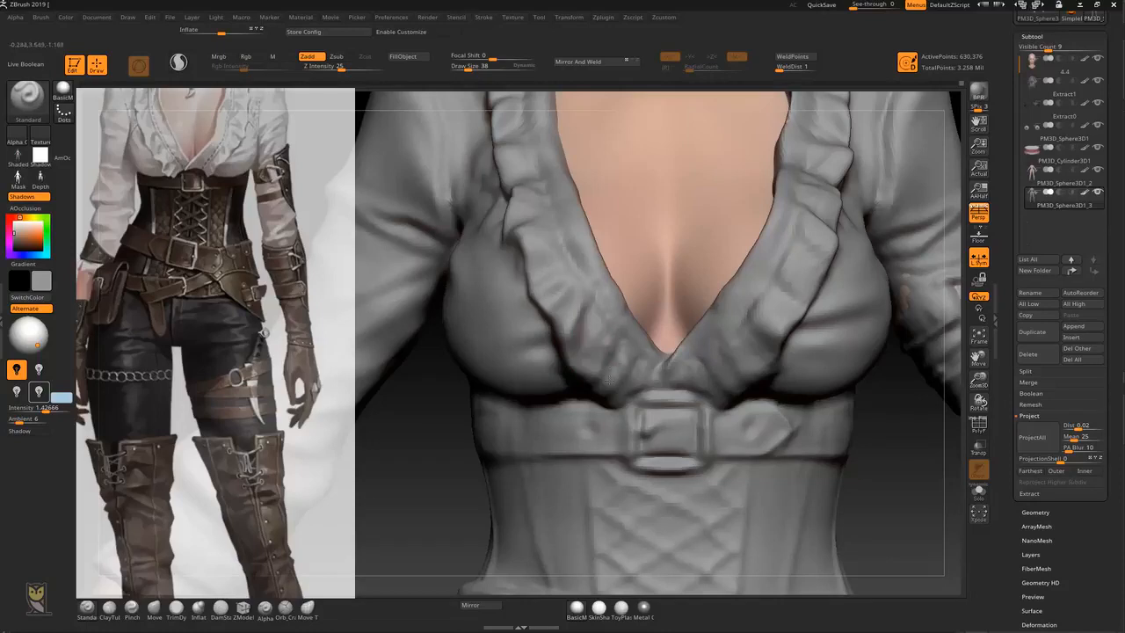
Smooth the inner band of the right-side ruffle and flatten its surface with TrimDynamic at draw size 54
key(shift)
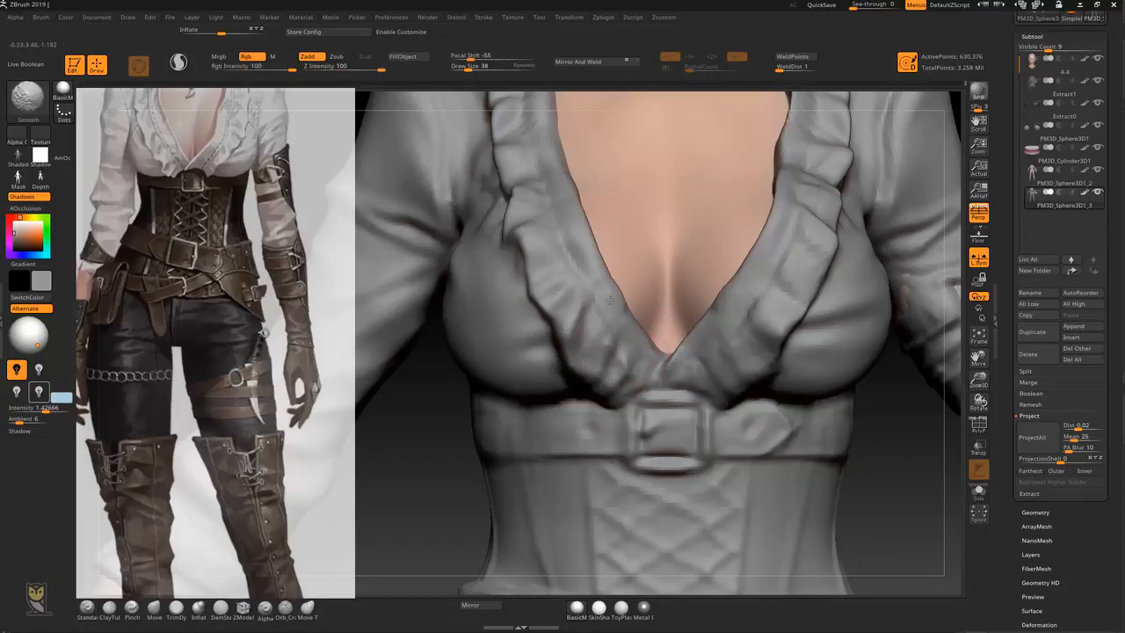
shift+drag(585, 265, 573, 234)
key(b)
key(t)
key(d)
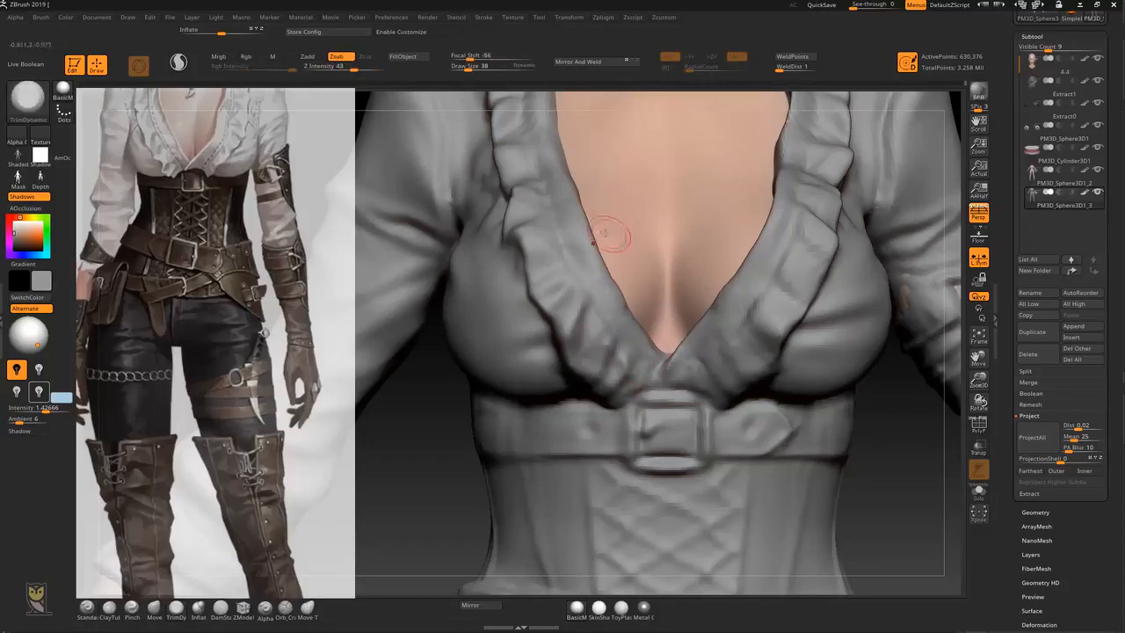
key(bracketright)
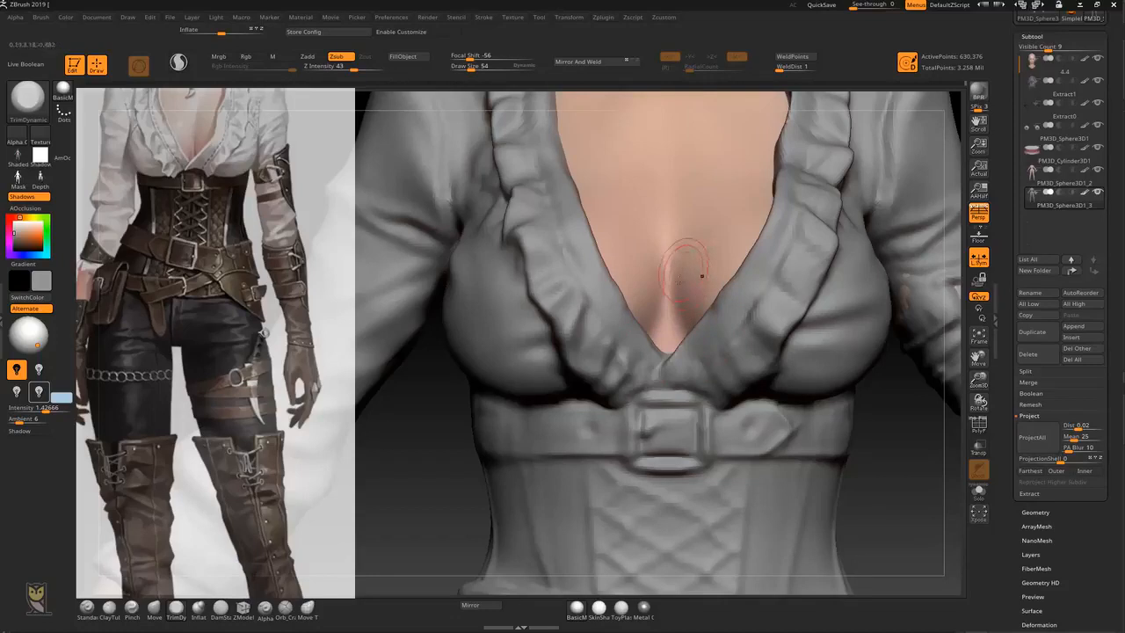
Crease the overlap of the shirt's neckline just above the under-bust buckle with DamStandard
key(b)
key(d)
key(s)
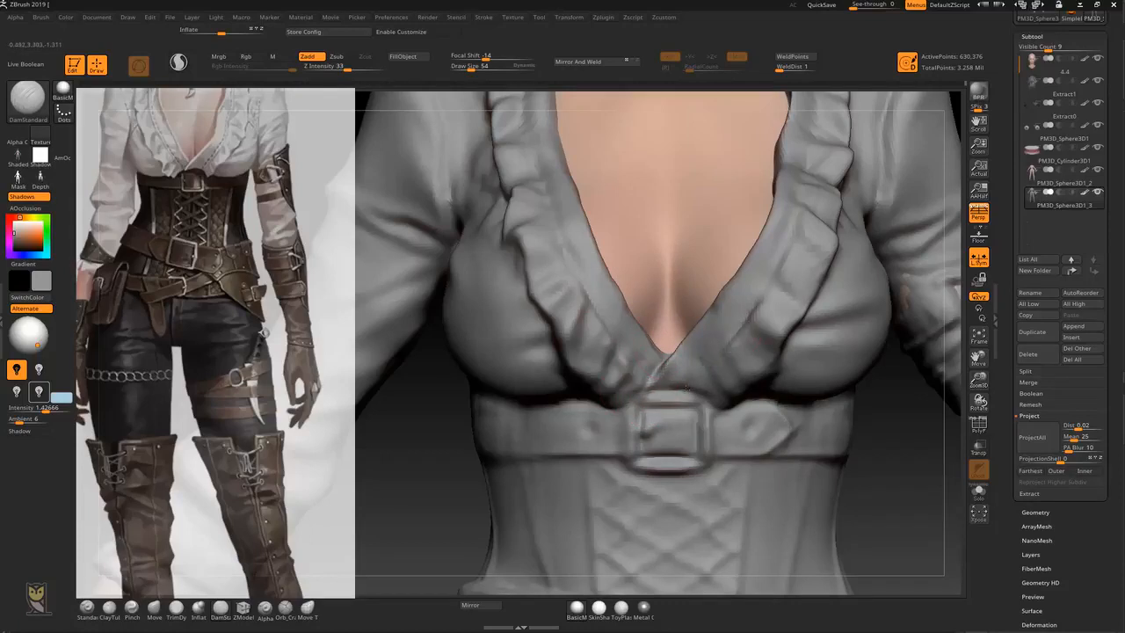
Refine the pleats of the left-side neckline ruffle over the breast with the Standard brush
alt+drag(850, 506, 811, 624)
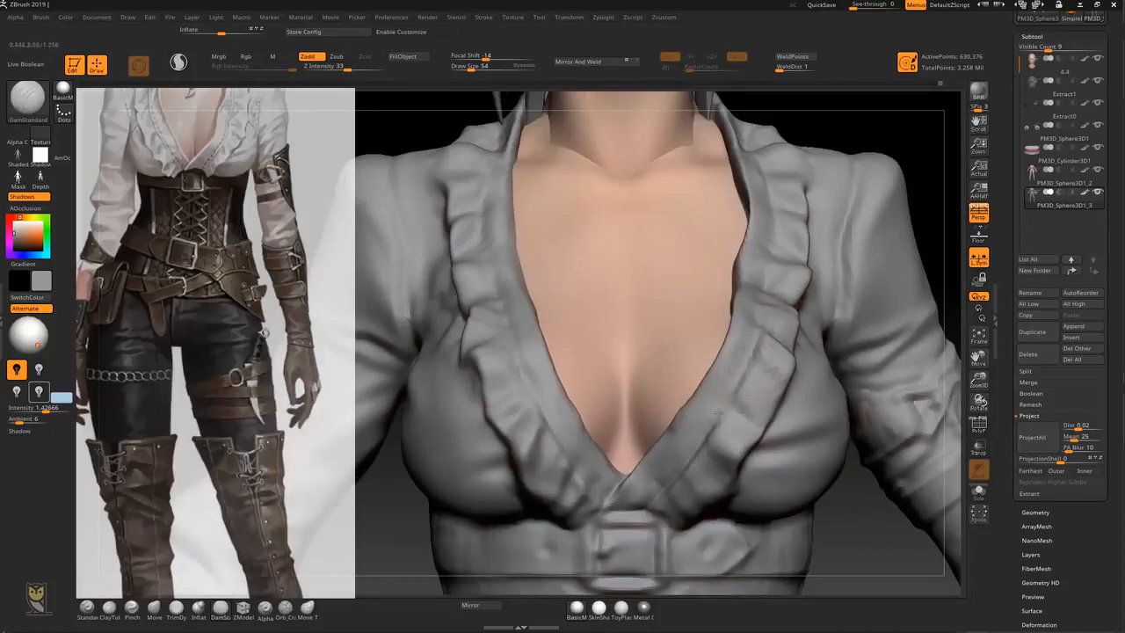
key(b)
key(s)
key(t)
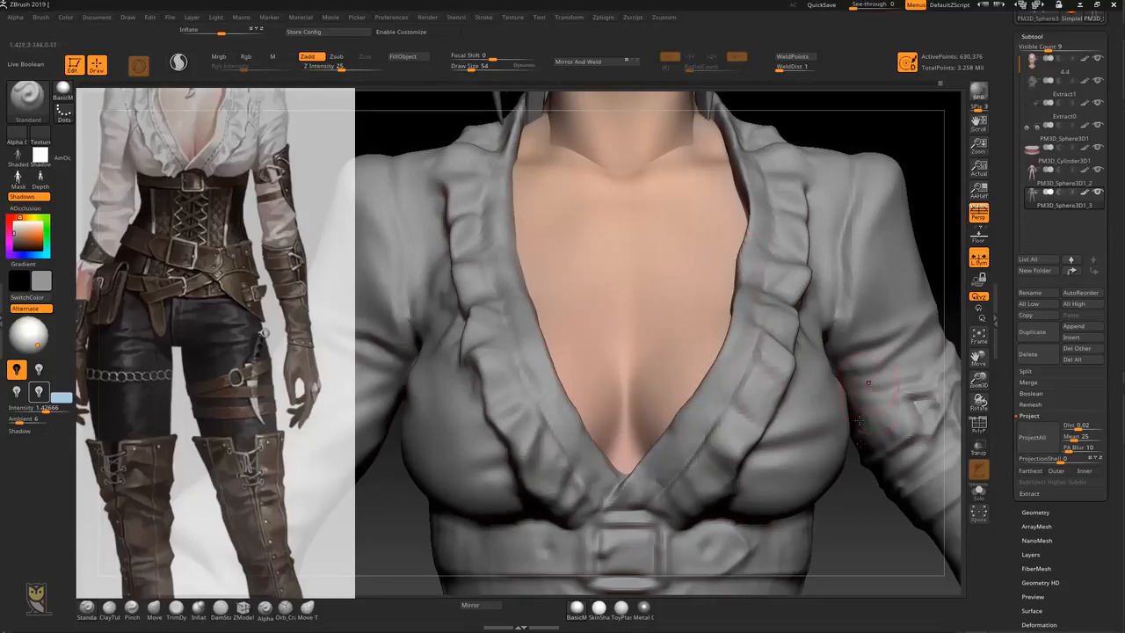
Adjust the shirt around the character's left shoulder with Move and build up the adjoining upper ruffle with ClayTubes
alt+drag(919, 180, 882, 289)
key(b)
key(m)
key(v)
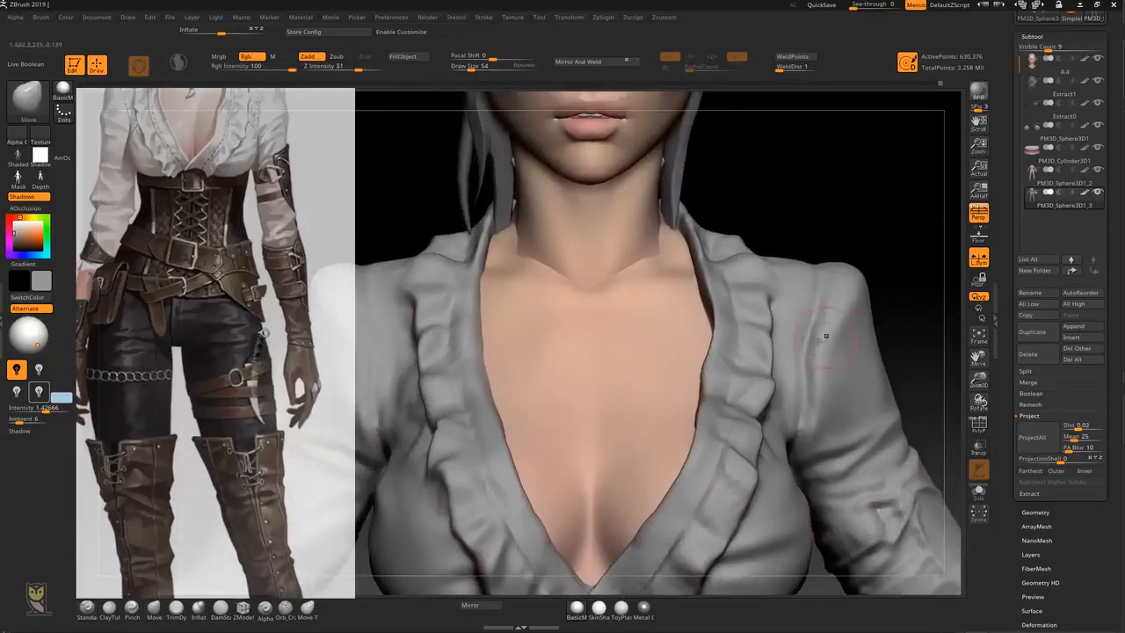
mouse_move(911, 294)
alt+mouse_down()
mouse_move(877, 314)
mouse_move(849, 308)
alt+mouse_up()
key(b)
key(c)
key(t)
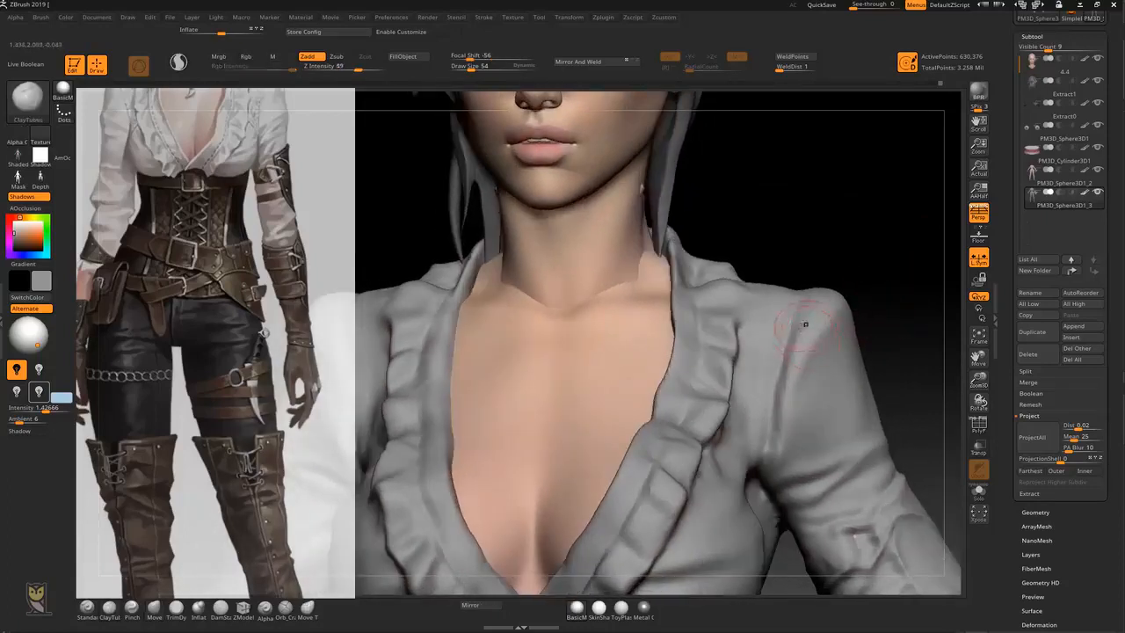
drag(826, 254, 731, 314)
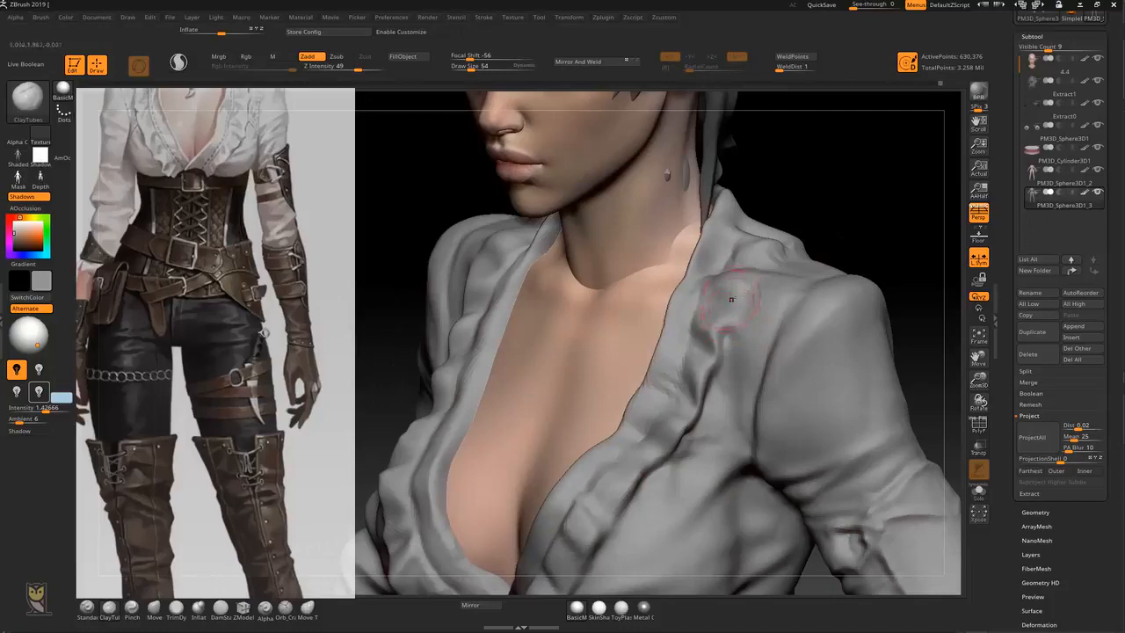
Cut a DamStandard crease under the outer edge of the upper left ruffle, down towards the breast
key(b)
key(d)
key(s)
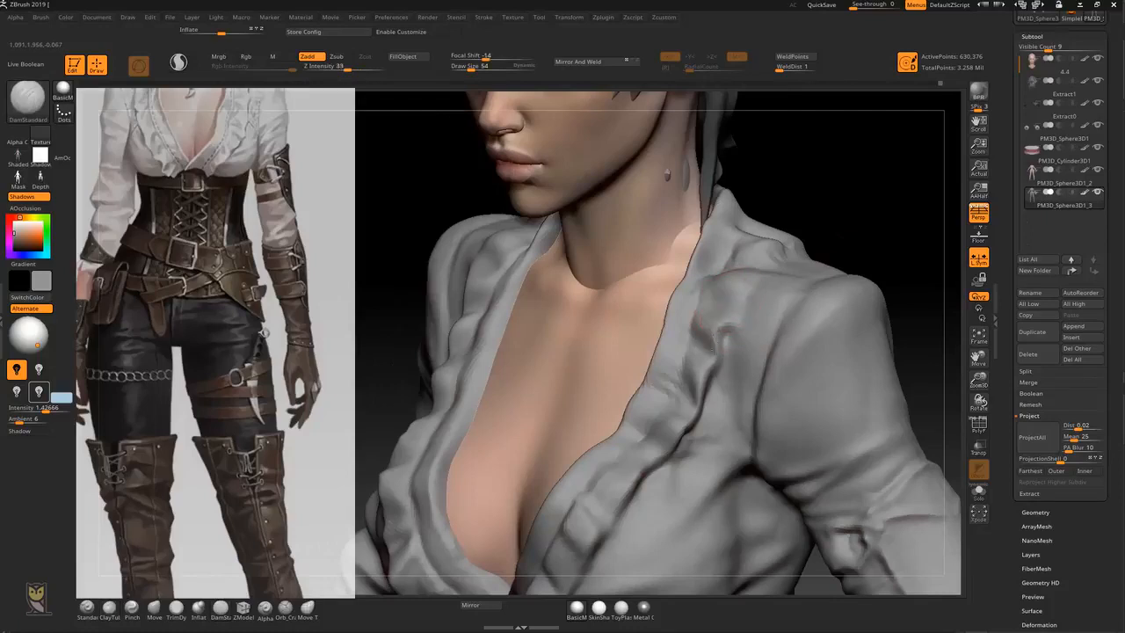
drag(700, 391, 688, 431)
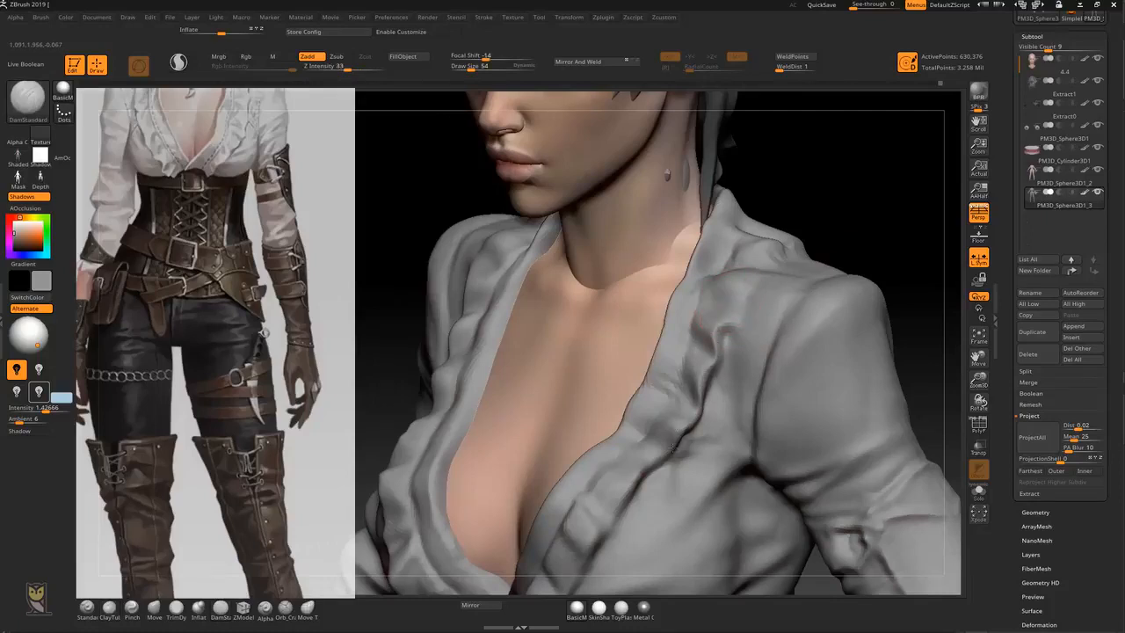
Adjust the ruffle's outer edge across the left breast with the Move brush, working from the side
mouse_move(900, 275)
mouse_down()
mouse_move(899, 219)
mouse_move(889, 242)
mouse_up()
key(b)
key(m)
key(v)
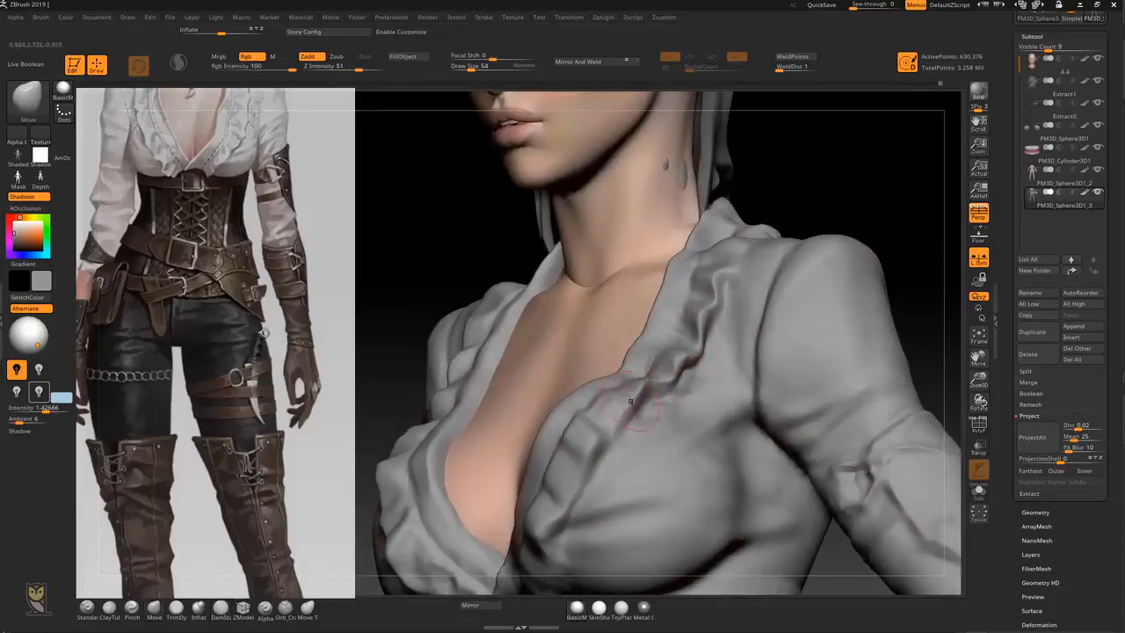
drag(899, 181, 606, 431)
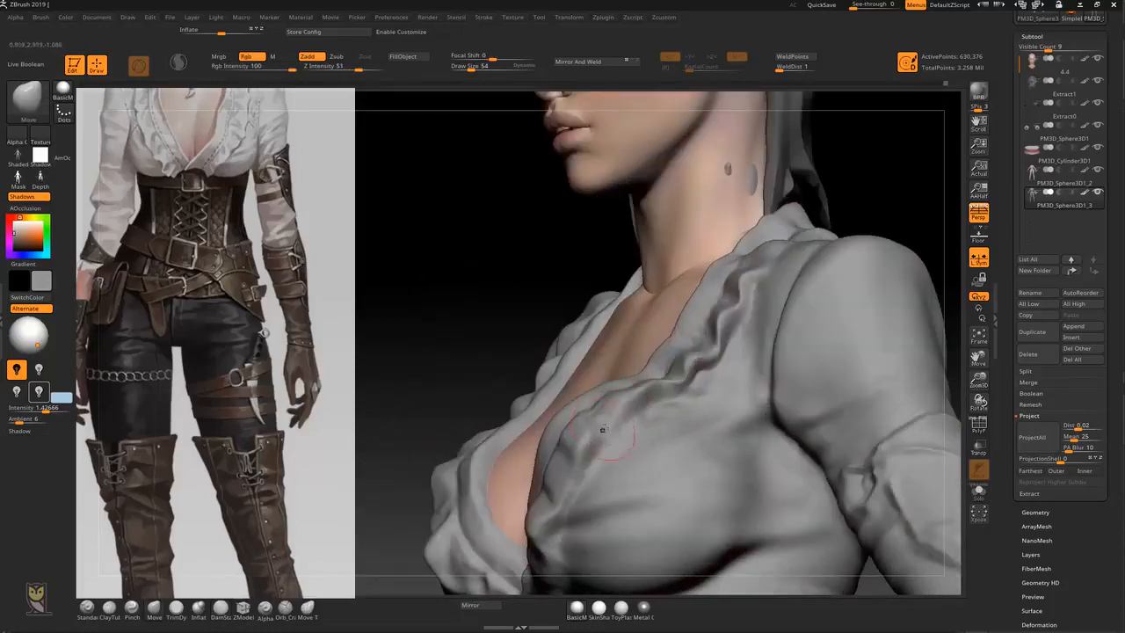
Deepen the crease separating the ruffle from the shirt across the left breast with DamStandard
key(b)
key(d)
key(s)
mouse_move(672, 388)
mouse_down()
mouse_move(627, 417)
mouse_move(607, 448)
mouse_up()
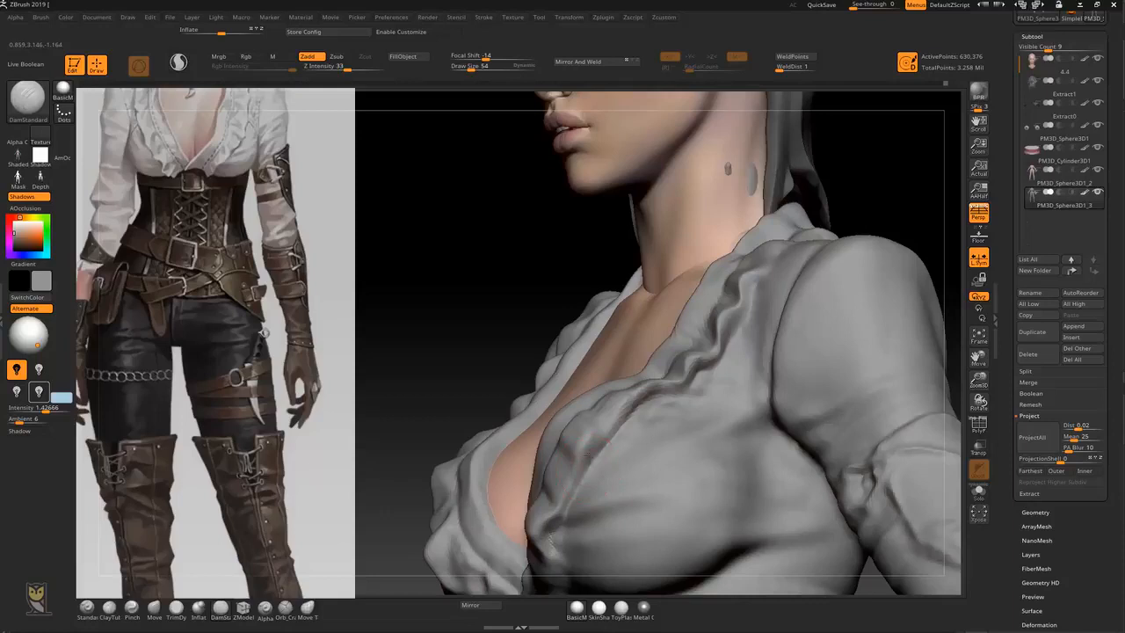
Make the left ruffle's edge wavier with Move and define its upper folds with the Standard and DamStandard brushes
key(b)
key(m)
key(v)
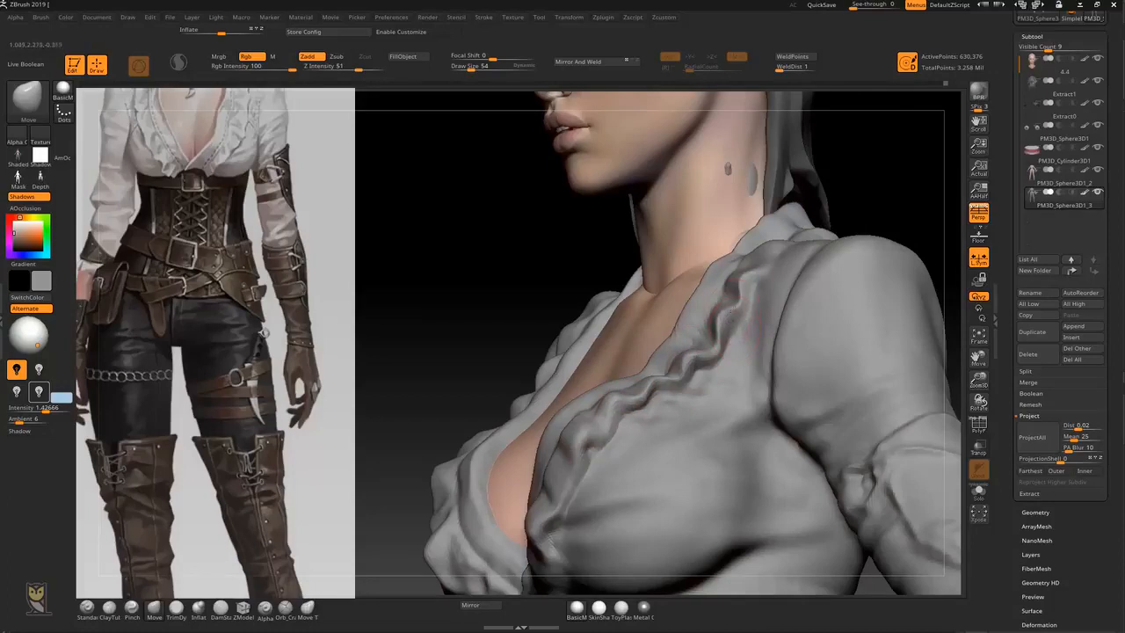
key(b)
key(s)
key(t)
key(b)
key(d)
key(s)
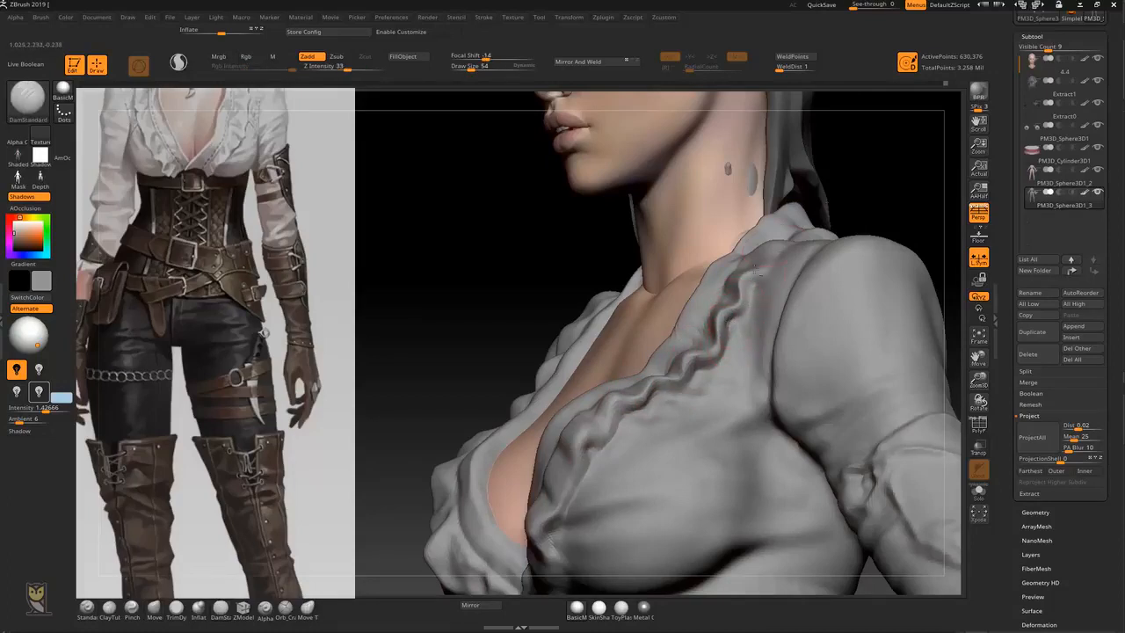
Extend the DamStandard crease under the ruffle's edge up over the left shoulder
mouse_move(851, 189)
mouse_down()
mouse_move(922, 176)
mouse_move(680, 366)
mouse_up()
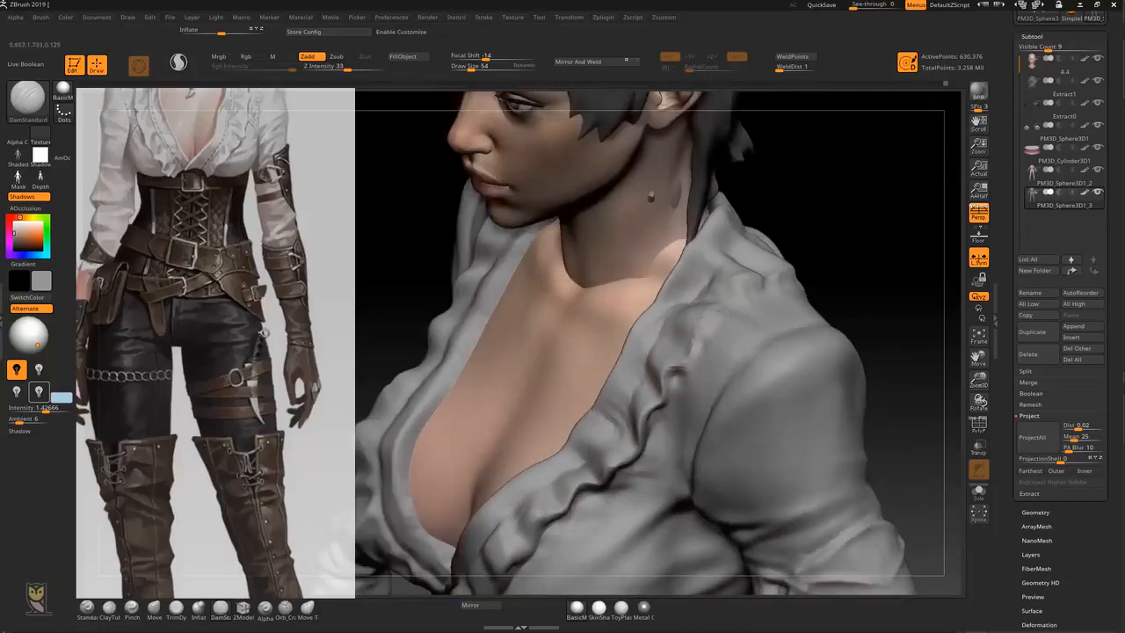
drag(707, 325, 735, 299)
right_drag(730, 293, 739, 297)
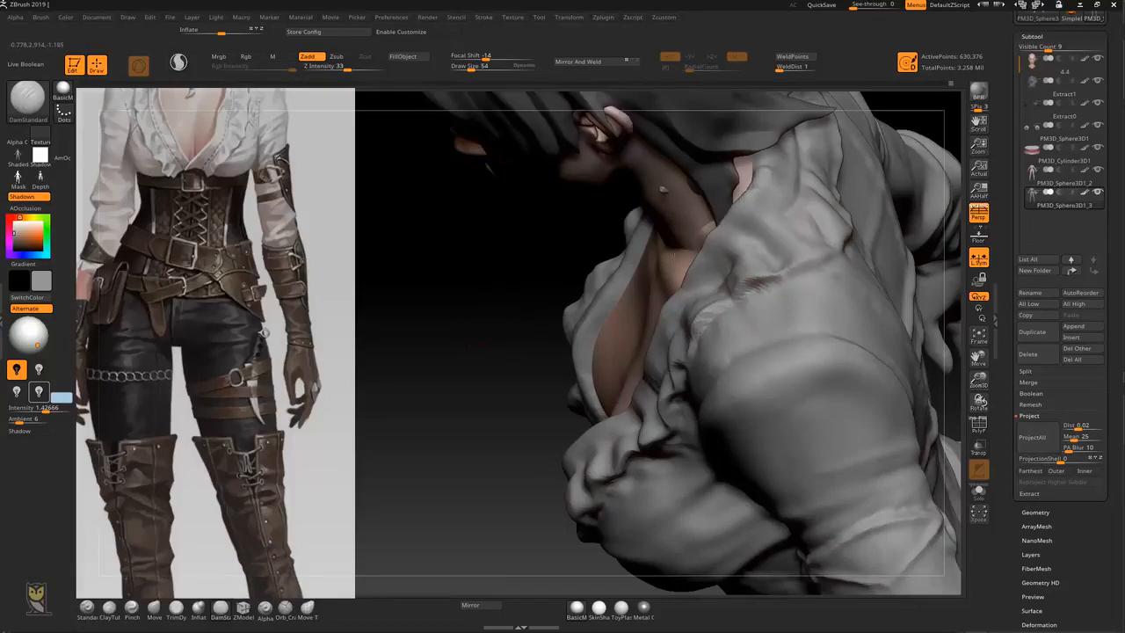
Build up the pleats of the collar ruffle over the left shoulder with the Standard brush
drag(522, 329, 620, 318)
key(b)
key(s)
key(t)
drag(886, 182, 936, 142)
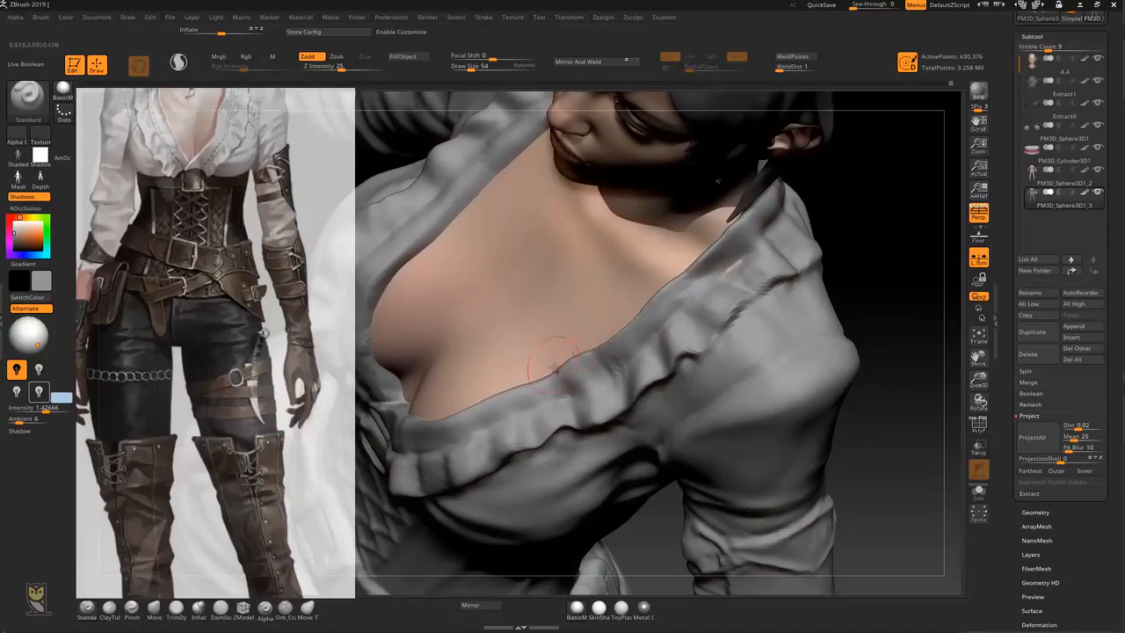
Adjust the collar's inner band near the left shoulder with Move and refine the neighbouring ruffle pleats with Standard
key(b)
key(m)
key(v)
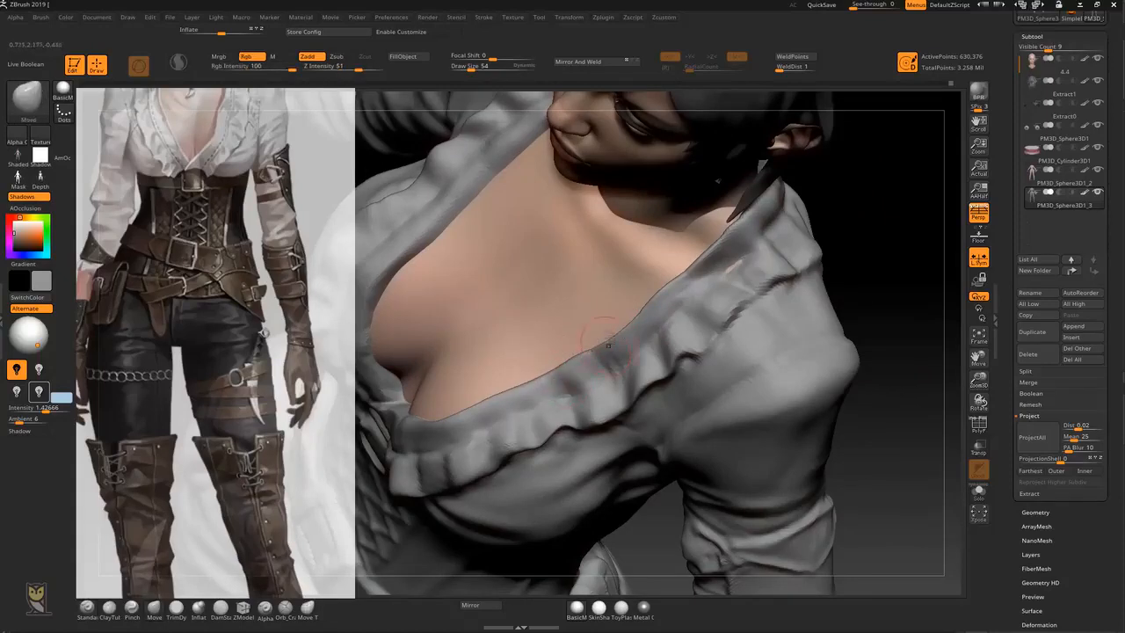
drag(852, 208, 870, 212)
key(b)
key(s)
key(t)
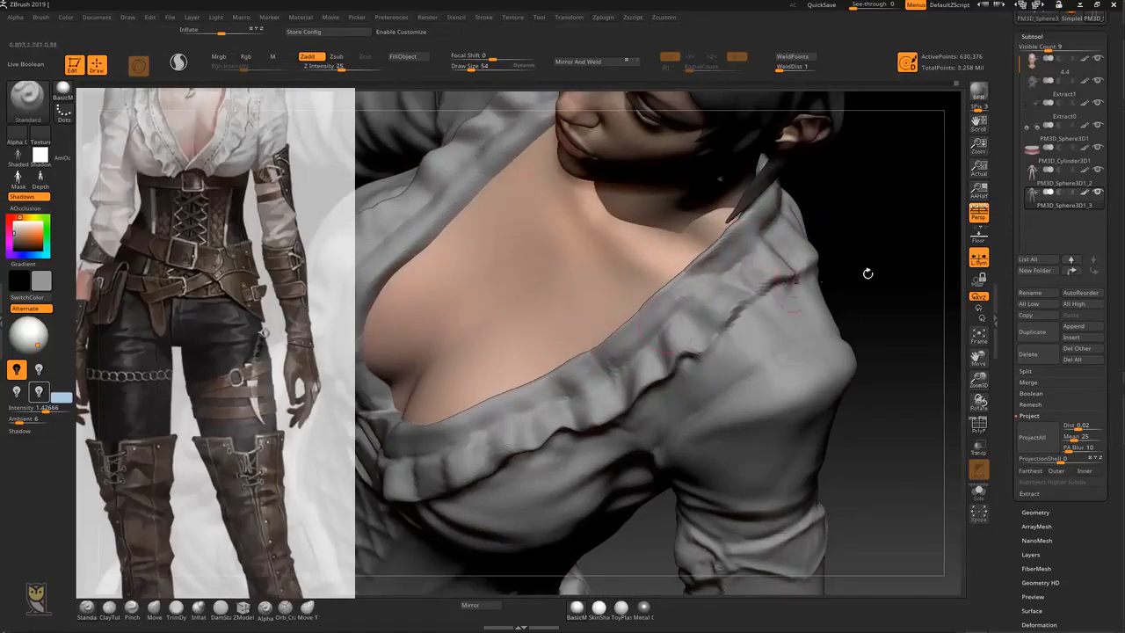
Sharpen the seam between the collar's inner band and the left ruffle with DamStandard creases
drag(889, 223, 847, 206)
key(b)
key(d)
key(s)
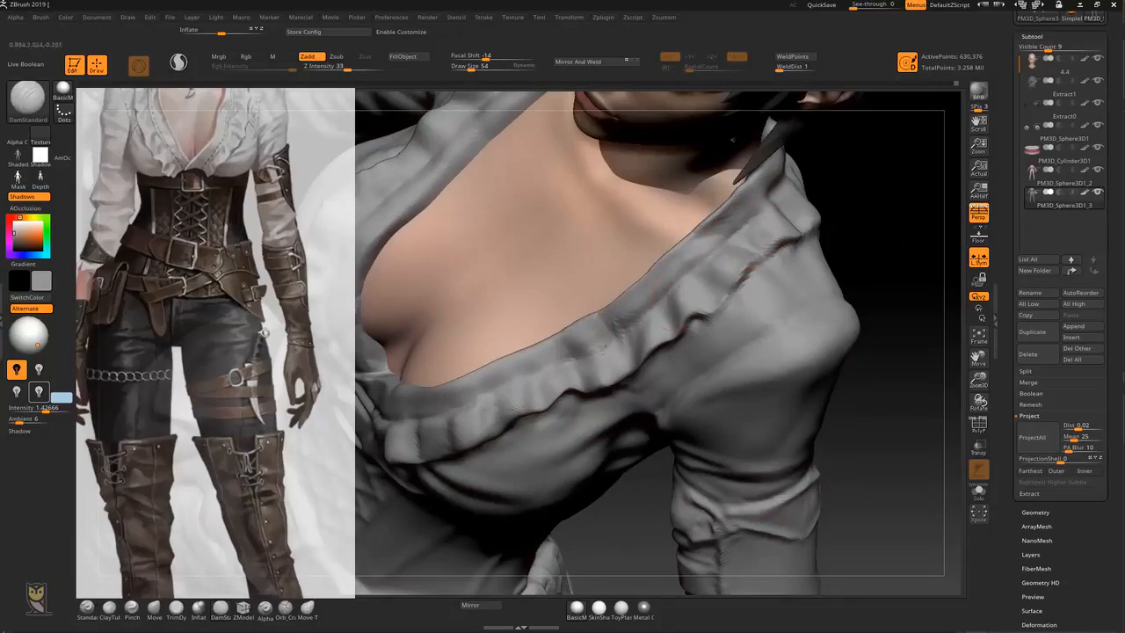
drag(479, 395, 534, 367)
Crease the outer edge and pleats of the collar ruffle around the back of the neck with DamStandard
mouse_move(874, 155)
mouse_down()
mouse_move(789, 254)
mouse_move(643, 239)
mouse_move(677, 352)
mouse_up()
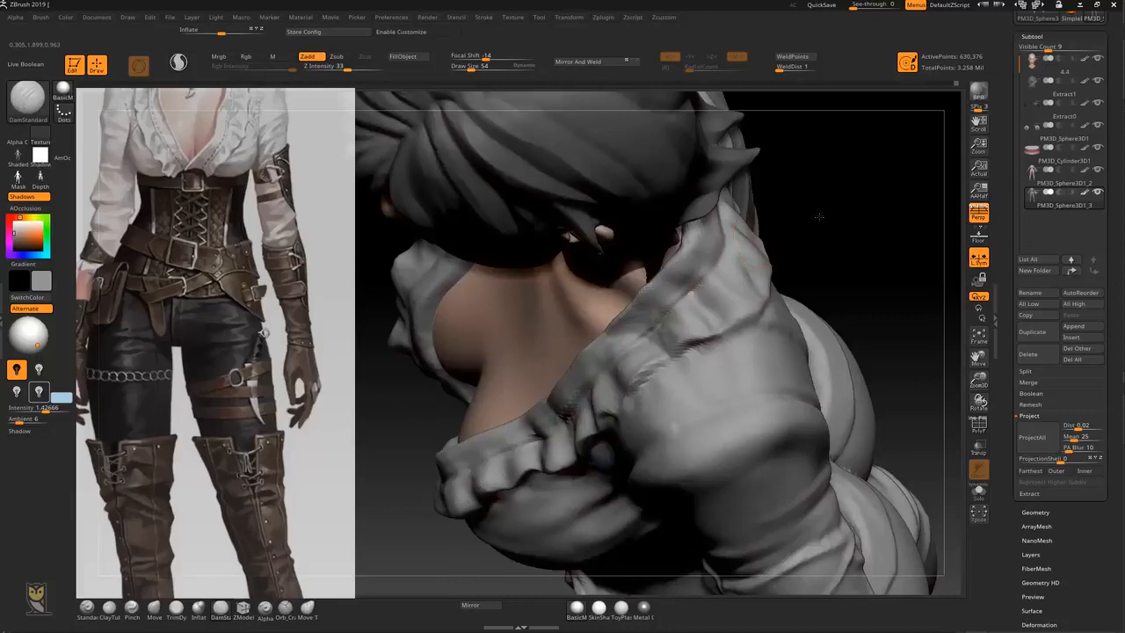
drag(818, 215, 724, 266)
mouse_move(623, 349)
mouse_down()
mouse_move(520, 512)
mouse_move(682, 364)
mouse_up()
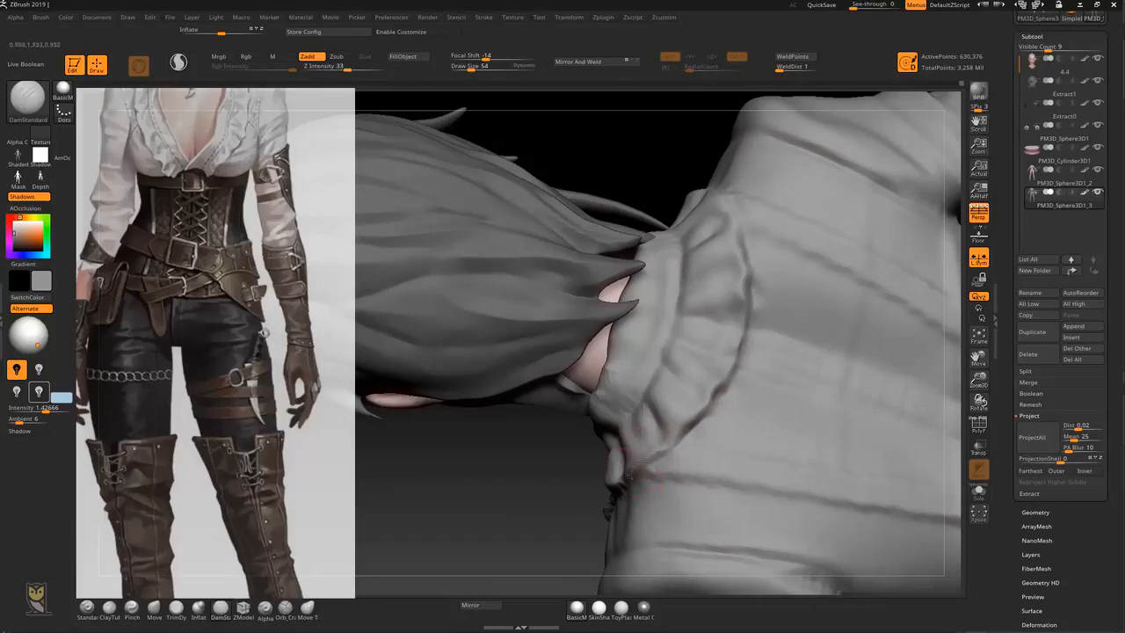
Build up the raised pleats of the collar ruffle behind the neck with the ClayTubes and Standard brushes
key(b)
key(c)
key(t)
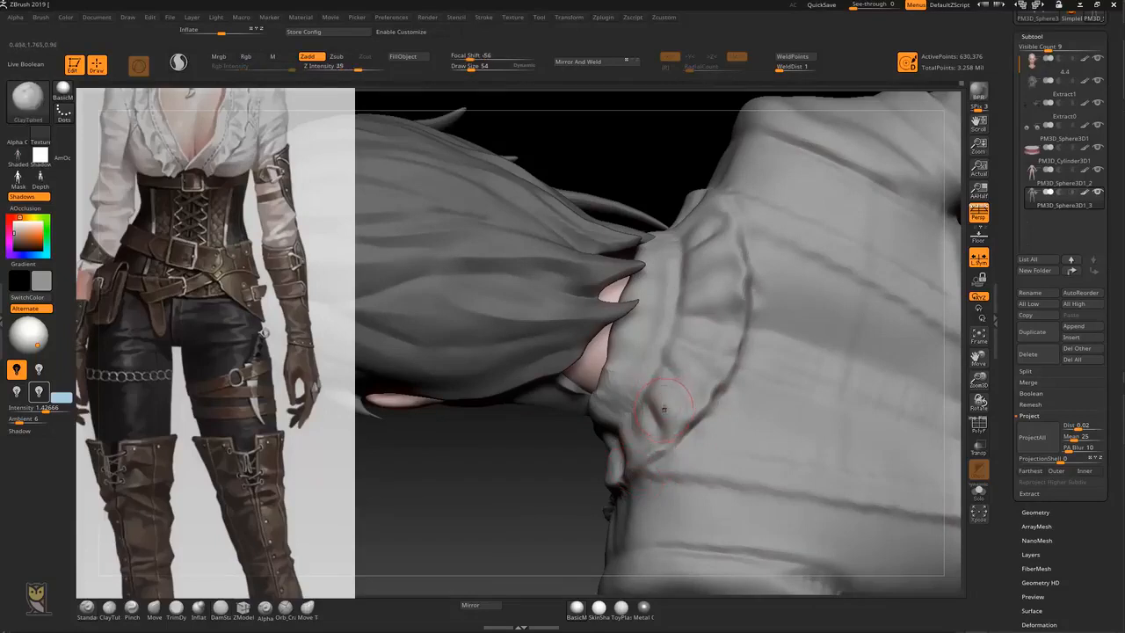
key(b)
key(s)
key(t)
mouse_move(660, 390)
mouse_down()
mouse_move(691, 415)
mouse_move(676, 433)
mouse_move(690, 423)
mouse_up()
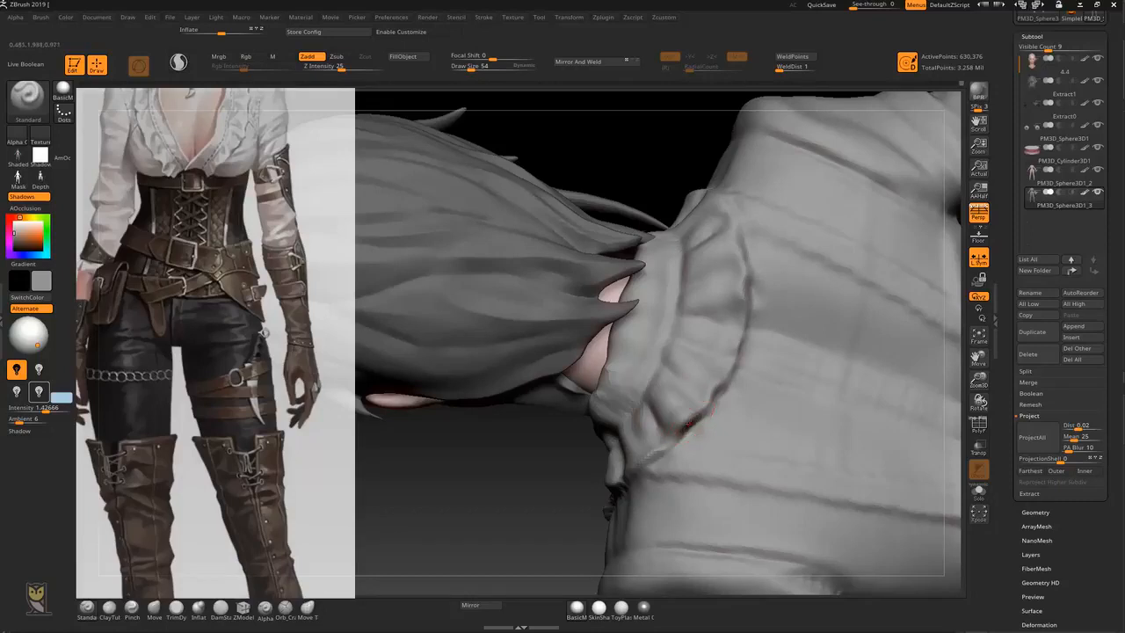
mouse_move(683, 363)
mouse_down()
mouse_move(693, 328)
mouse_move(735, 335)
mouse_move(691, 297)
mouse_up()
Add further DamStandard creases to the collar ruffle from another angle
mouse_move(553, 408)
mouse_down()
mouse_move(557, 174)
mouse_move(492, 219)
mouse_move(545, 264)
mouse_up()
key(b)
key(d)
key(s)
mouse_move(657, 304)
mouse_down()
mouse_move(663, 369)
mouse_move(693, 435)
mouse_up()
mouse_move(559, 242)
mouse_down()
mouse_move(572, 234)
mouse_move(635, 258)
mouse_move(569, 326)
mouse_up()
Fill out the collar ruffle with ClayTubes and adjust its shape with the Move brush
key(b)
key(c)
key(t)
key(b)
key(m)
key(v)
Reposition the reference concept art so the character's head and full blouse are in view
alt+drag(355, 214, 374, 263)
key(x)
key(z)
drag(531, 485, 560, 618)
key(z)
Crease the pleats and edges of the neckline ruffle on the character's right side with DamStandard
drag(526, 304, 648, 296)
key(b)
key(d)
key(s)
drag(612, 369, 621, 404)
drag(539, 333, 594, 378)
mouse_move(554, 304)
mouse_down()
mouse_move(586, 347)
mouse_move(560, 334)
mouse_move(604, 379)
mouse_up()
mouse_move(824, 235)
mouse_down()
mouse_move(791, 185)
mouse_move(843, 219)
mouse_move(671, 340)
mouse_move(616, 315)
mouse_up()
Flatten the pleats of the neckline ruffle with TrimDynamic and build up their folds with the Standard brush
key(b)
key(t)
key(d)
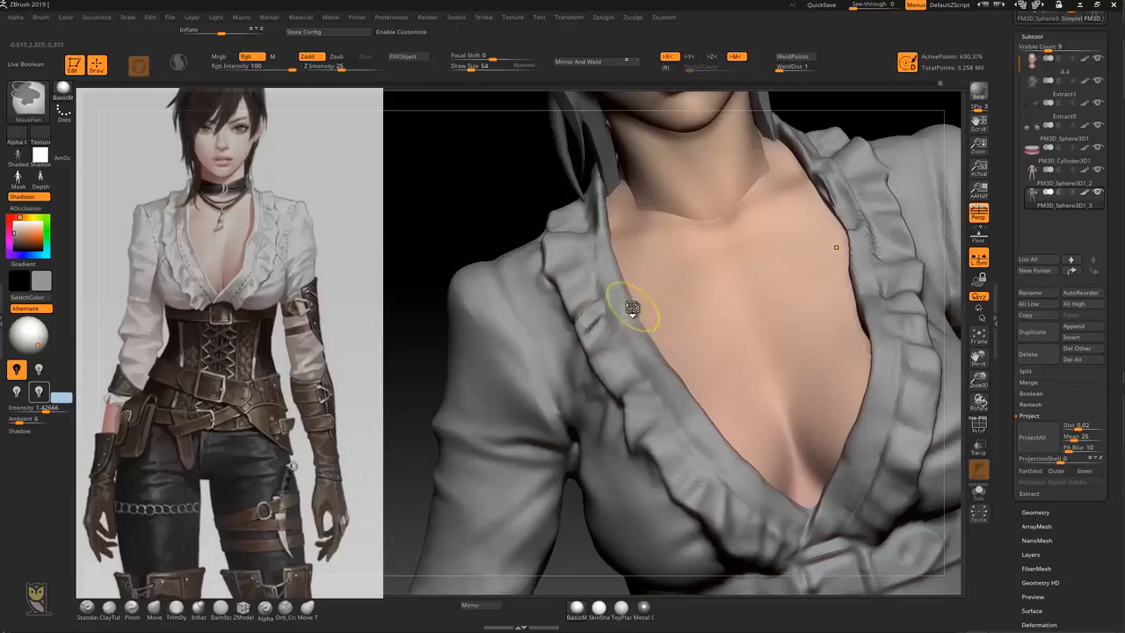
drag(589, 333, 602, 329)
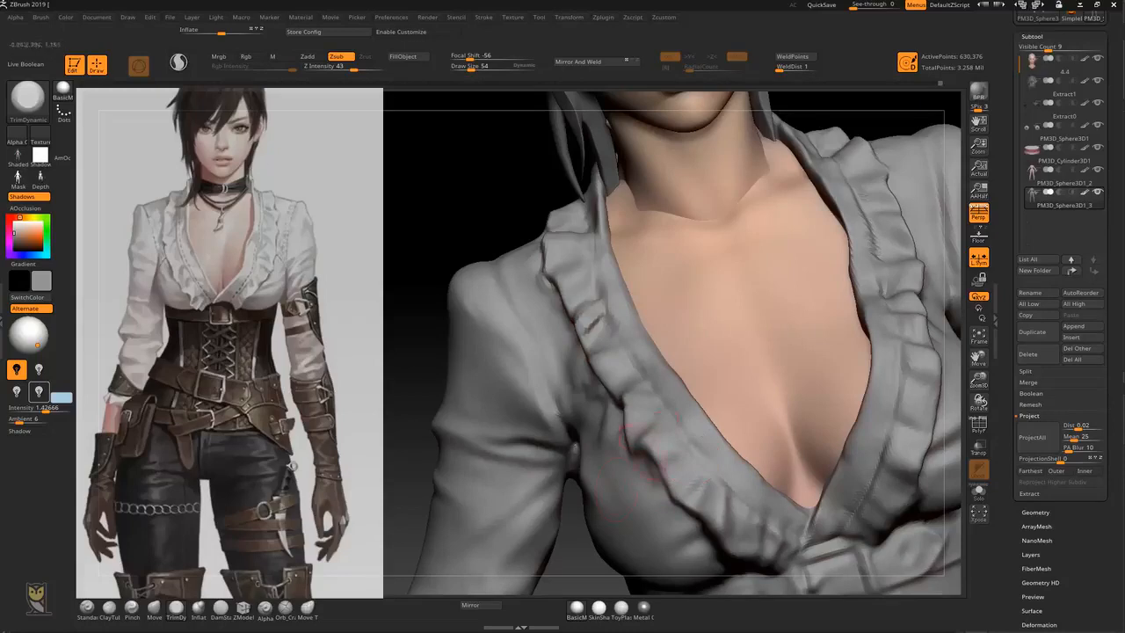
key(b)
key(s)
key(t)
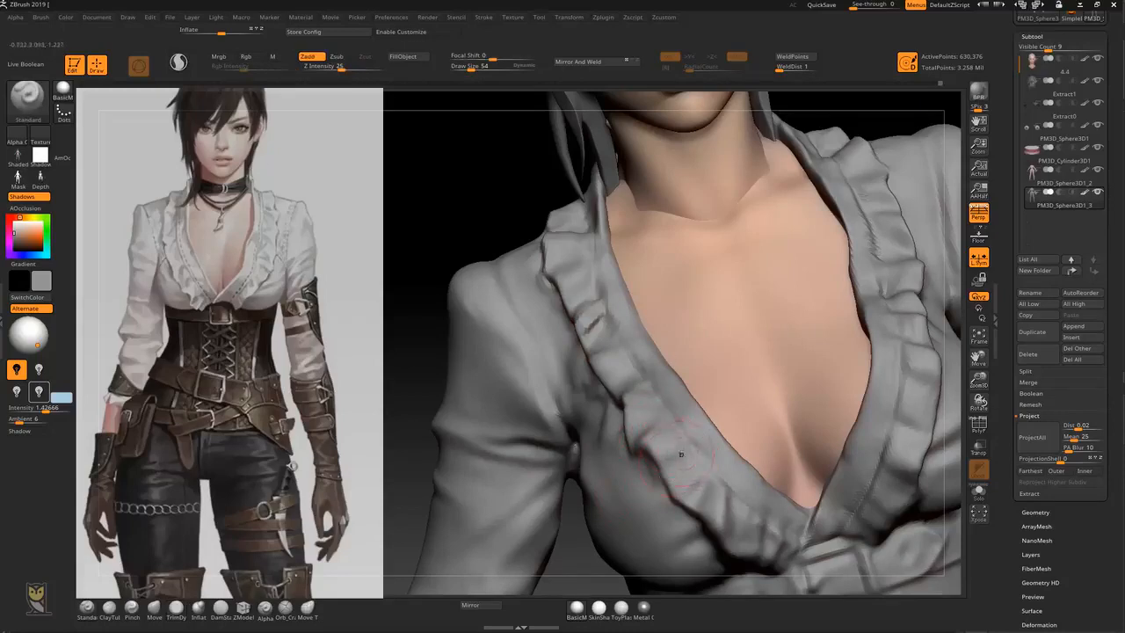
drag(352, 255, 420, 272)
Reshape the outer edge of the ruffle on the character's right side with the Move brush
key(b)
key(m)
key(v)
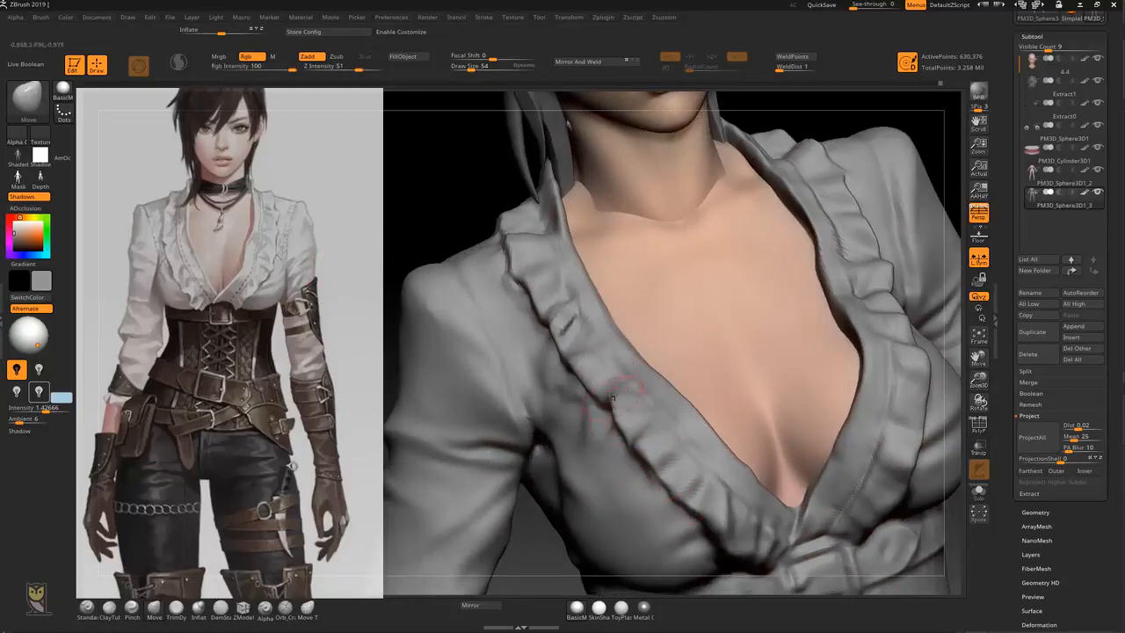
key(shift)
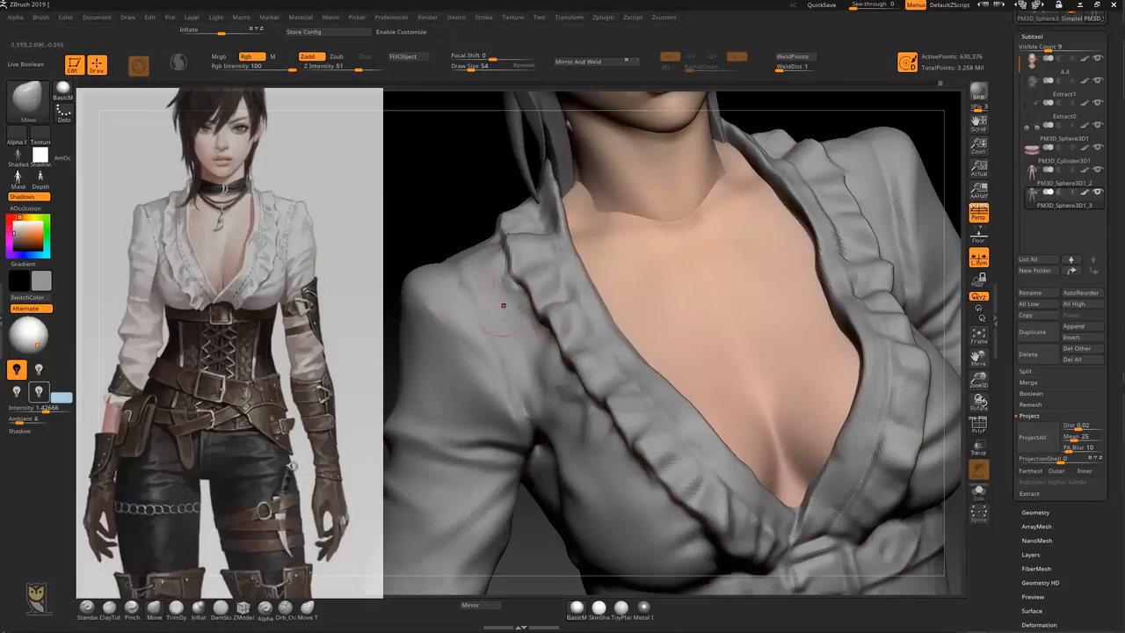
drag(447, 194, 480, 207)
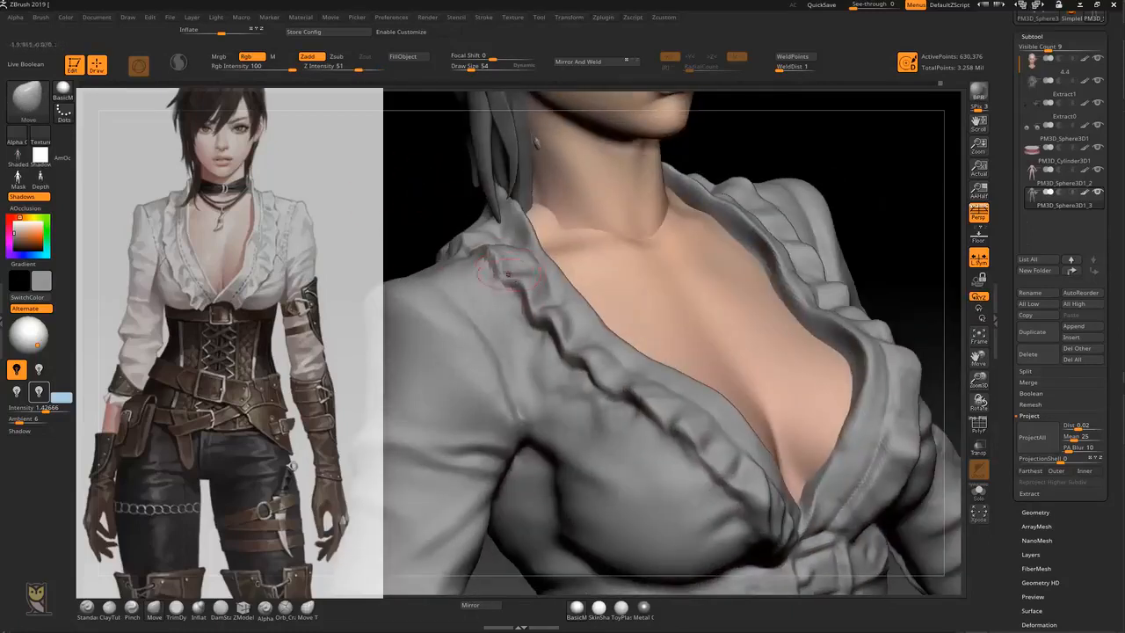
mouse_move(687, 199)
alt+mouse_down()
mouse_move(788, 266)
mouse_move(766, 284)
mouse_move(892, 333)
mouse_move(873, 326)
mouse_move(869, 233)
mouse_move(880, 283)
mouse_move(861, 280)
alt+mouse_up()
Adjust the shape of the blouse and upper body with the Move brush, checking it from the side and front
key(1)
mouse_move(752, 393)
mouse_down()
mouse_move(766, 373)
mouse_move(777, 435)
mouse_move(747, 497)
mouse_move(719, 510)
mouse_up()
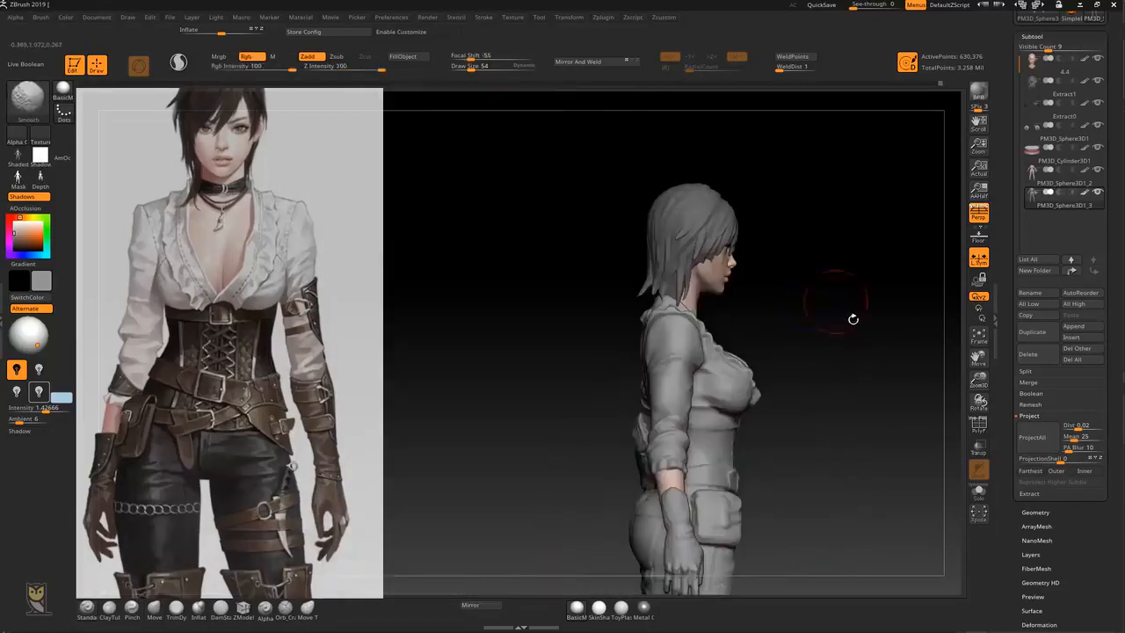
drag(851, 320, 734, 237)
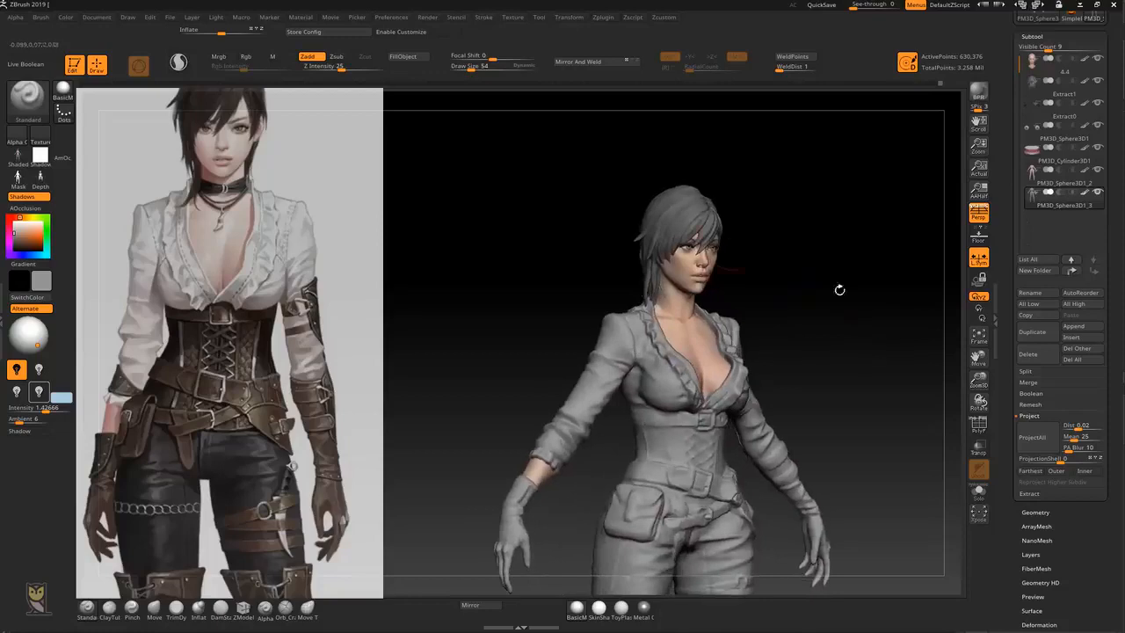
shift+drag(882, 332, 873, 355)
mouse_move(873, 354)
alt+mouse_down()
mouse_move(814, 325)
mouse_move(765, 326)
mouse_move(758, 386)
alt+mouse_up()
key(b)
key(m)
key(v)
drag(681, 323, 670, 303)
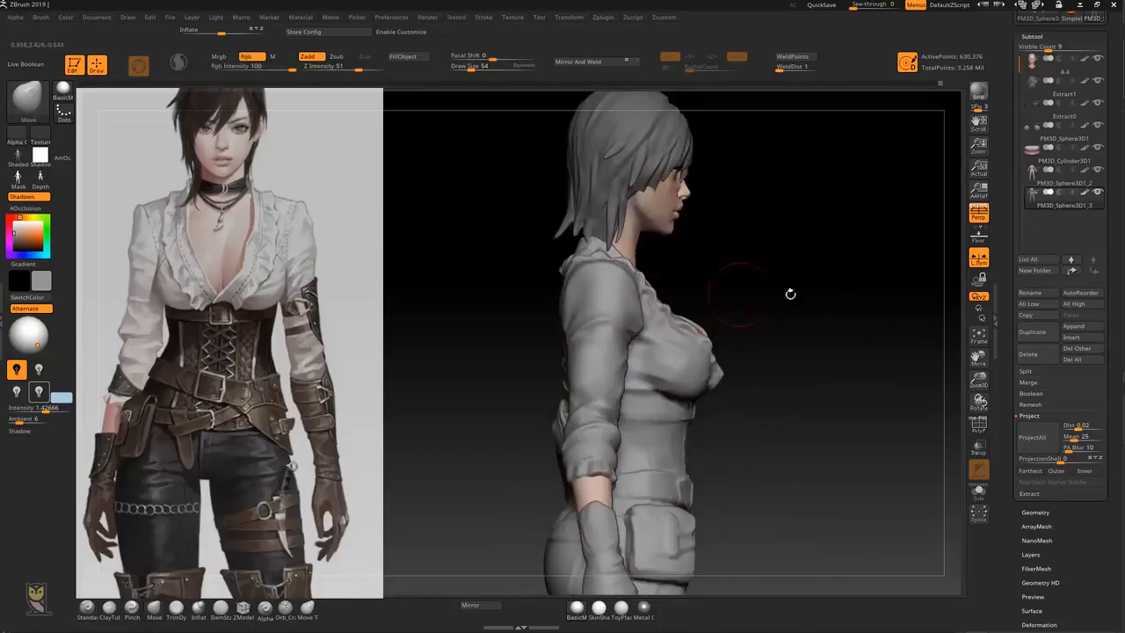
alt+drag(816, 291, 809, 251)
drag(817, 286, 745, 387)
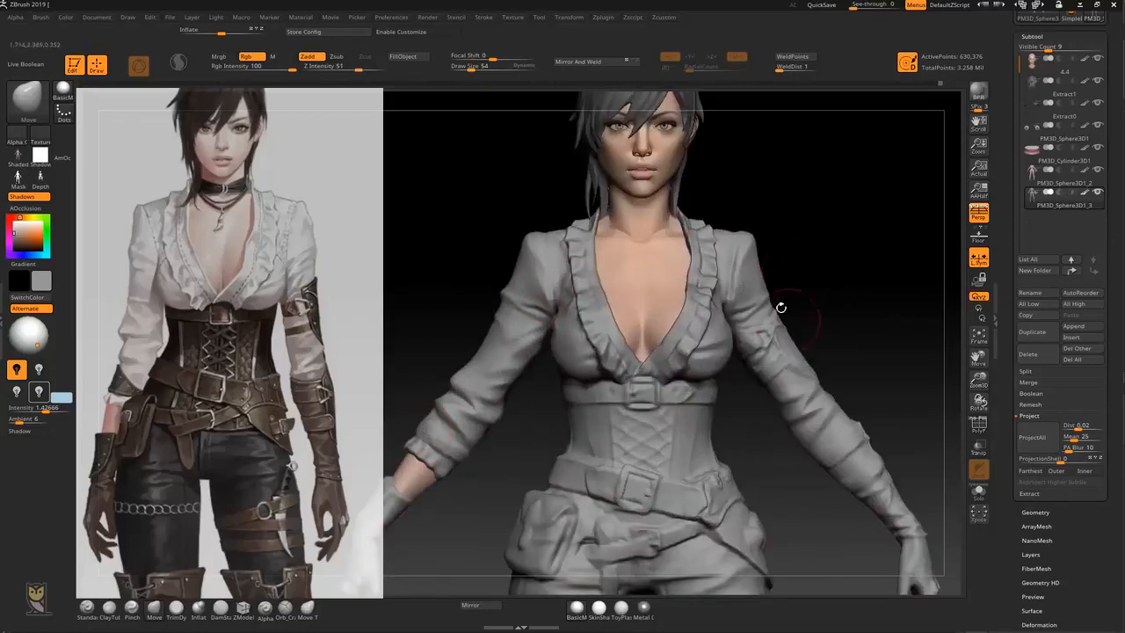
alt+drag(839, 269, 811, 267)
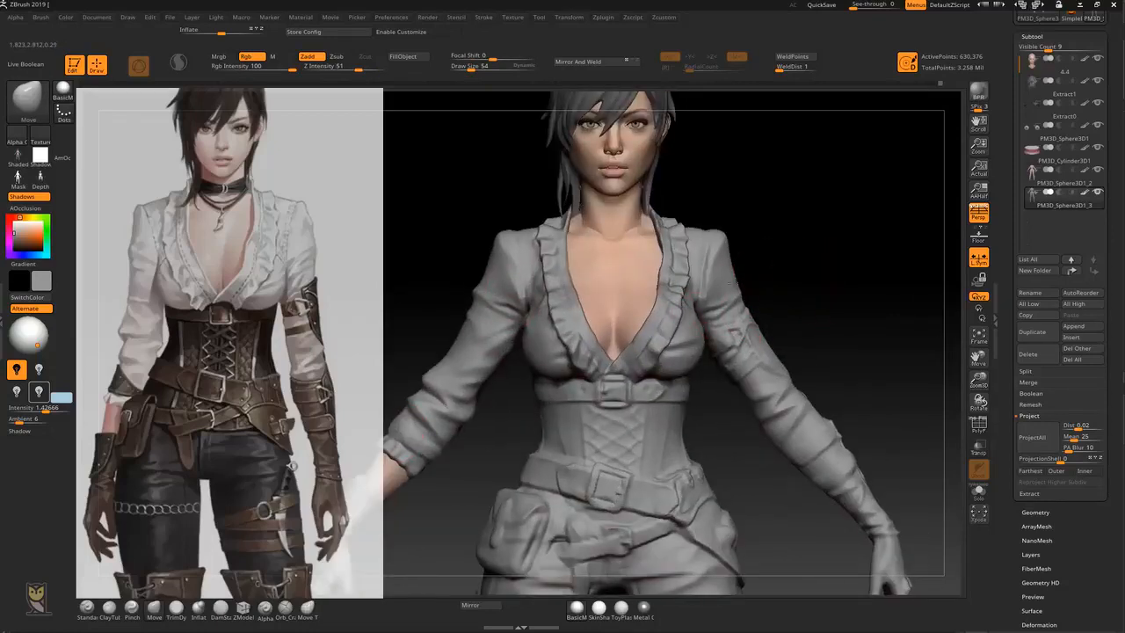
alt+drag(739, 282, 729, 304)
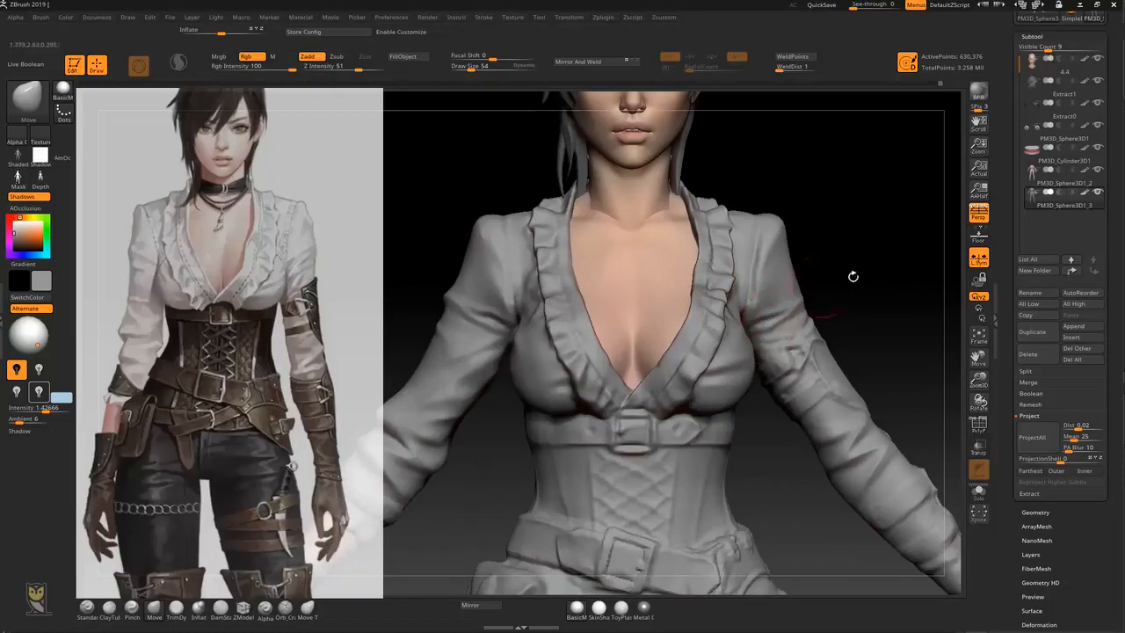
drag(824, 271, 905, 272)
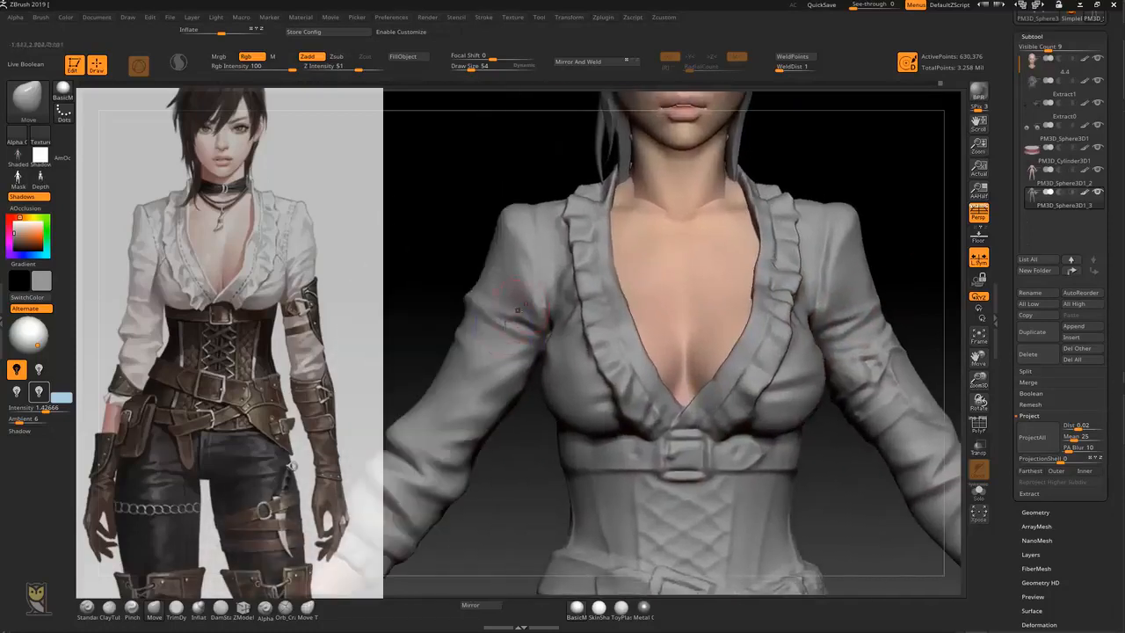
Build up the folds around the character's right upper sleeve with the Standard brush and smooth them, front and back
key(b)
key(s)
key(t)
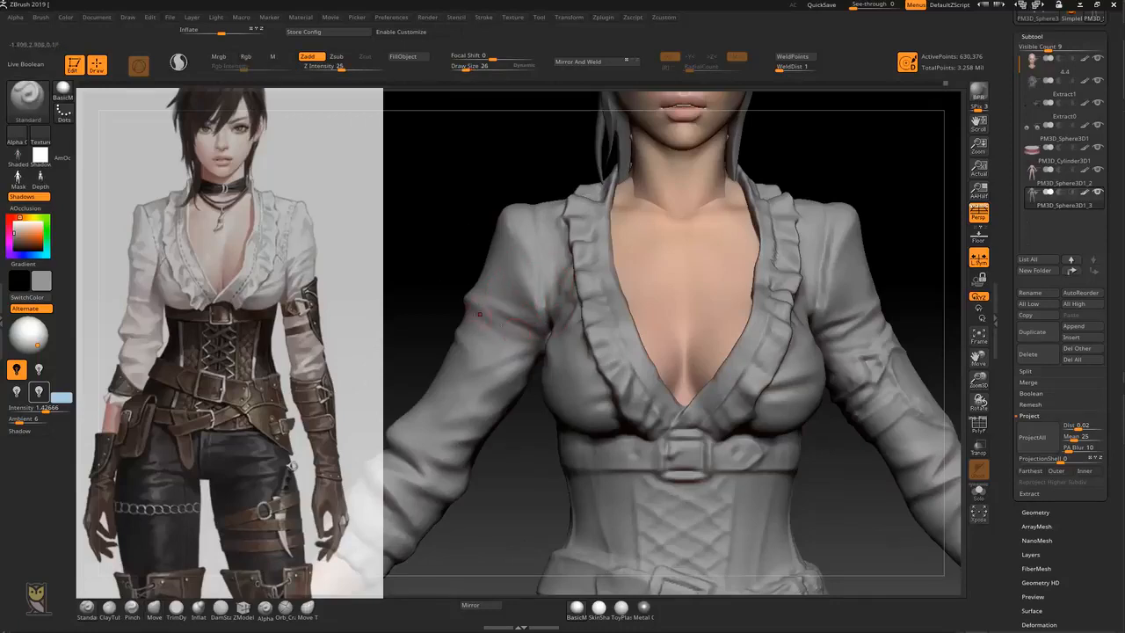
key(shift)
drag(459, 285, 485, 304)
drag(867, 262, 525, 339)
key(shift)
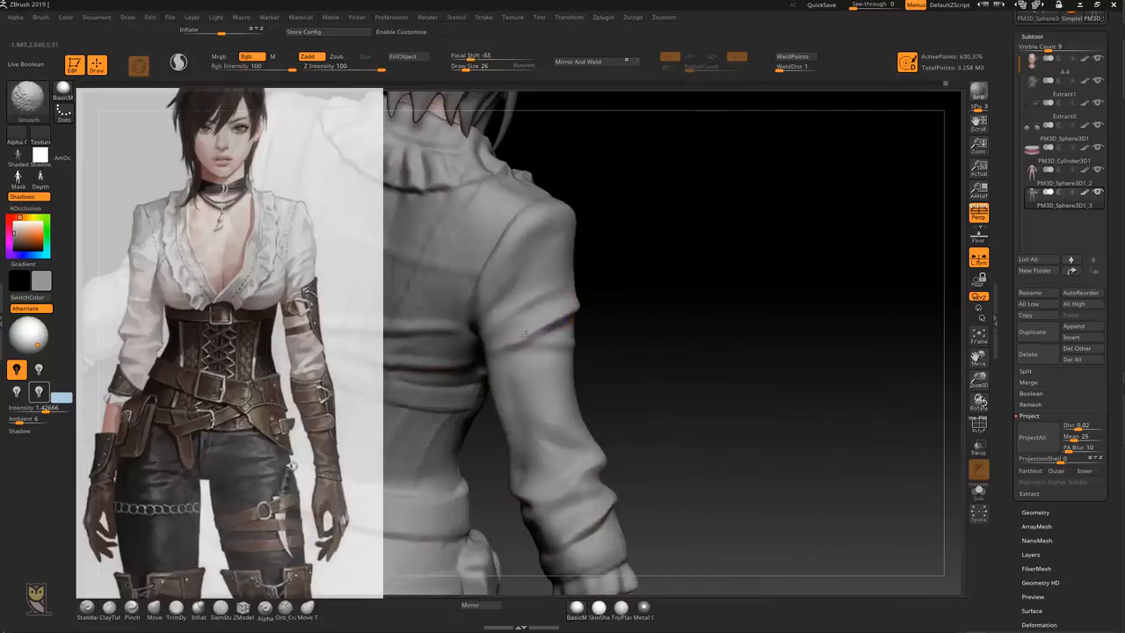
drag(510, 348, 606, 349)
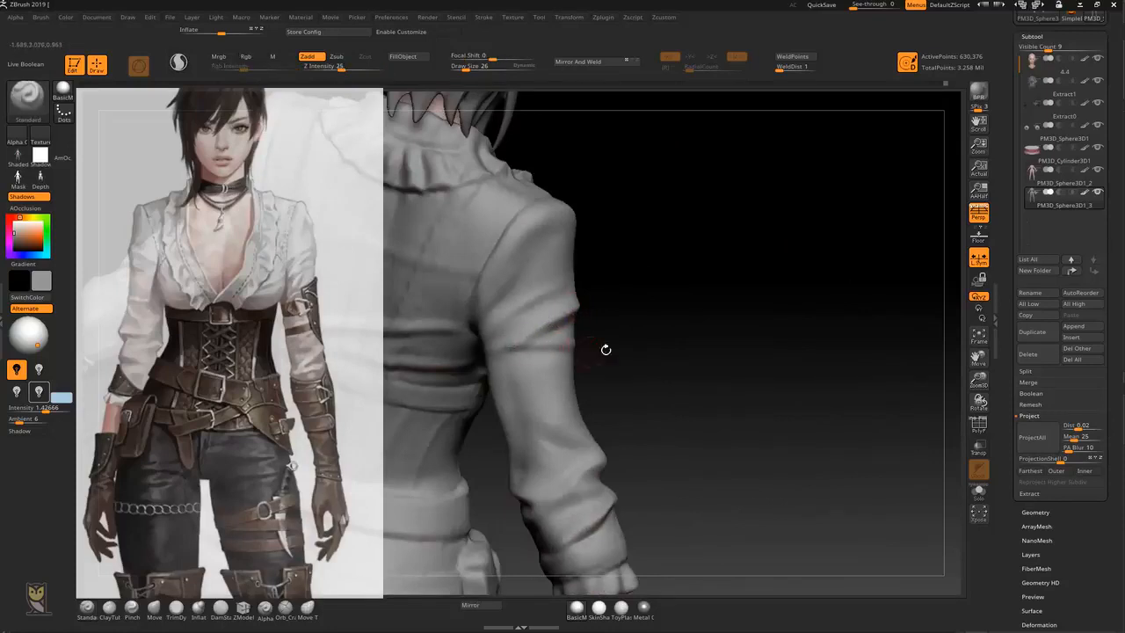
key(shift)
mouse_move(640, 281)
mouse_down()
mouse_move(698, 289)
mouse_move(705, 279)
mouse_move(648, 269)
mouse_up()
drag(663, 224, 658, 224)
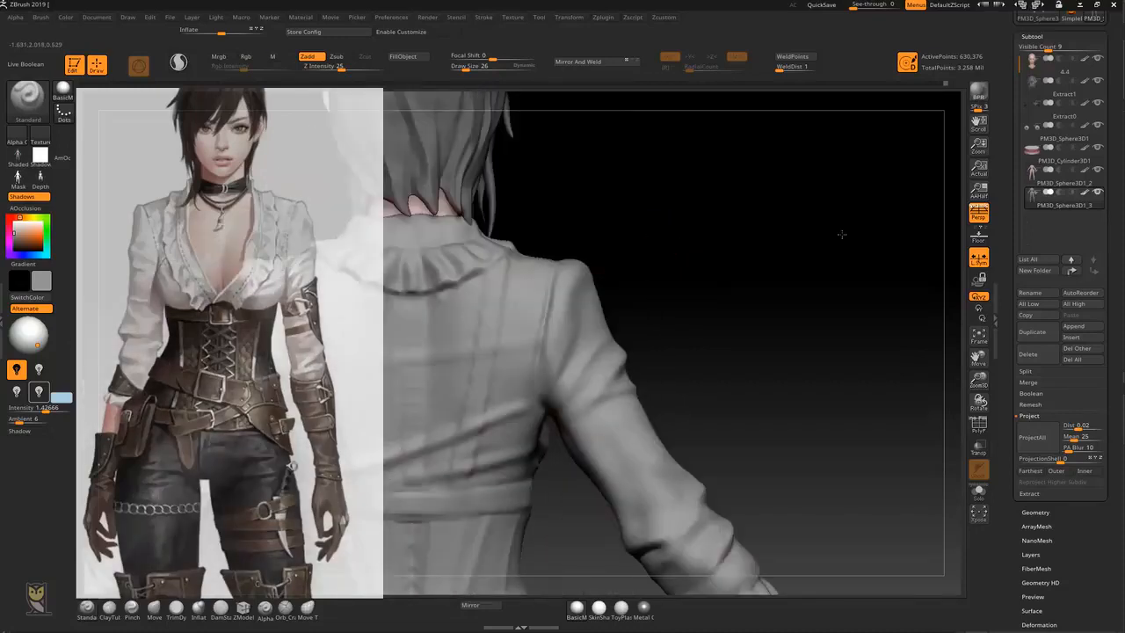
Turn on symmetry, carve paired seam lines down the blouse's center back with DamStandard, and adjust them with the Move brush
drag(841, 234, 717, 256)
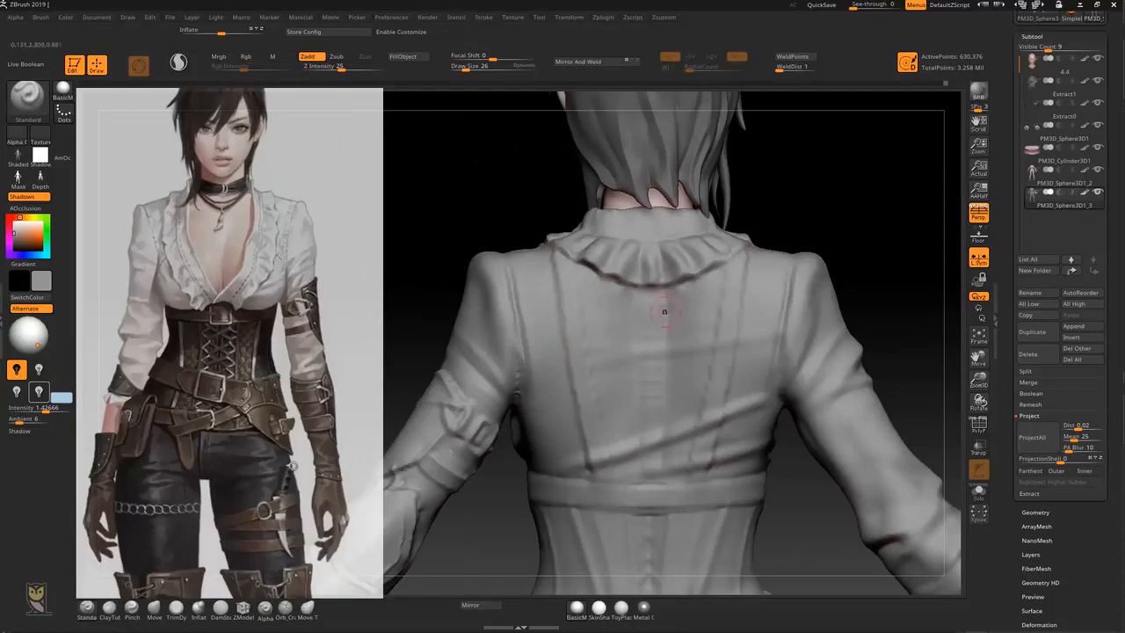
key(x)
key(b)
key(d)
key(s)
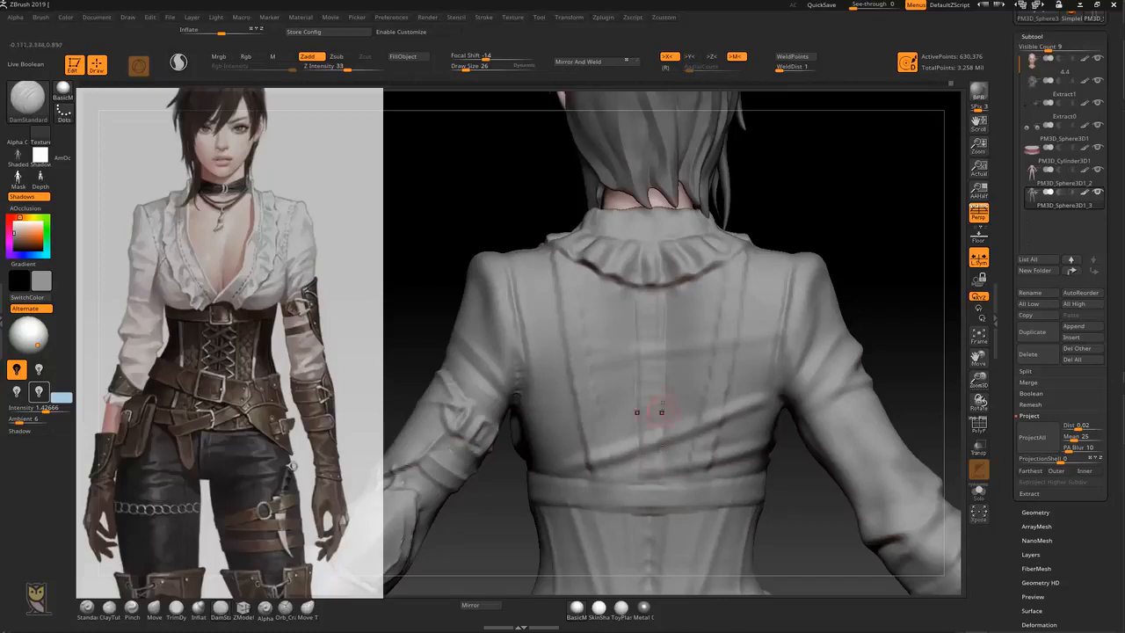
drag(678, 386, 665, 431)
key(b)
key(m)
key(v)
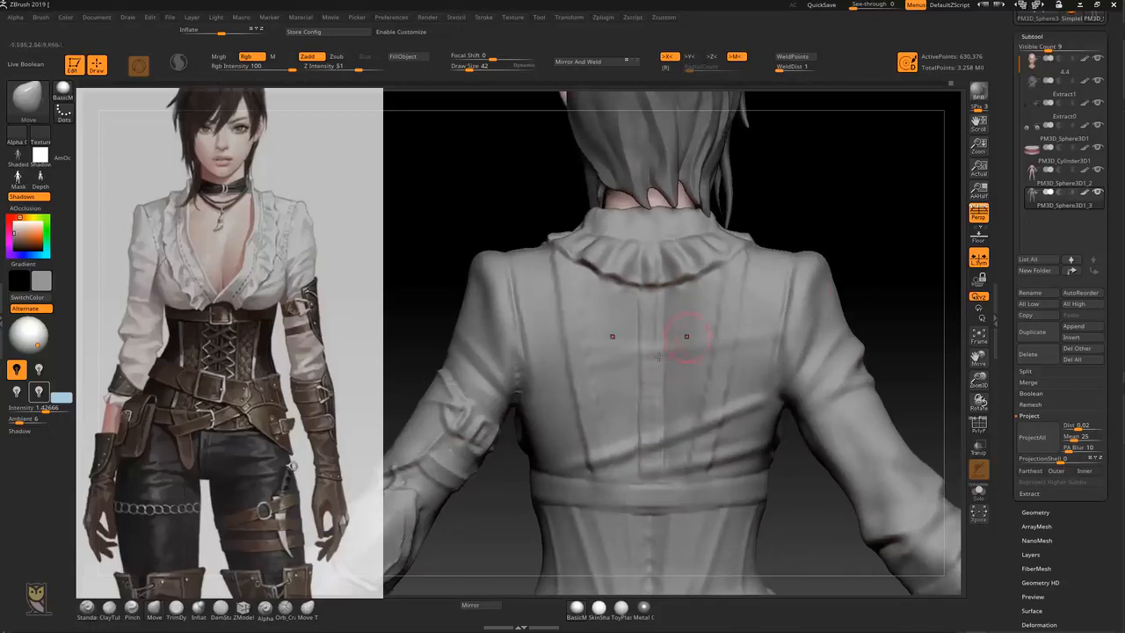
Turn off symmetry and crease the armhole seam at the back of the character's left sleeve with DamStandard
key(b)
key(s)
key(t)
key([)
key([)
key(x)
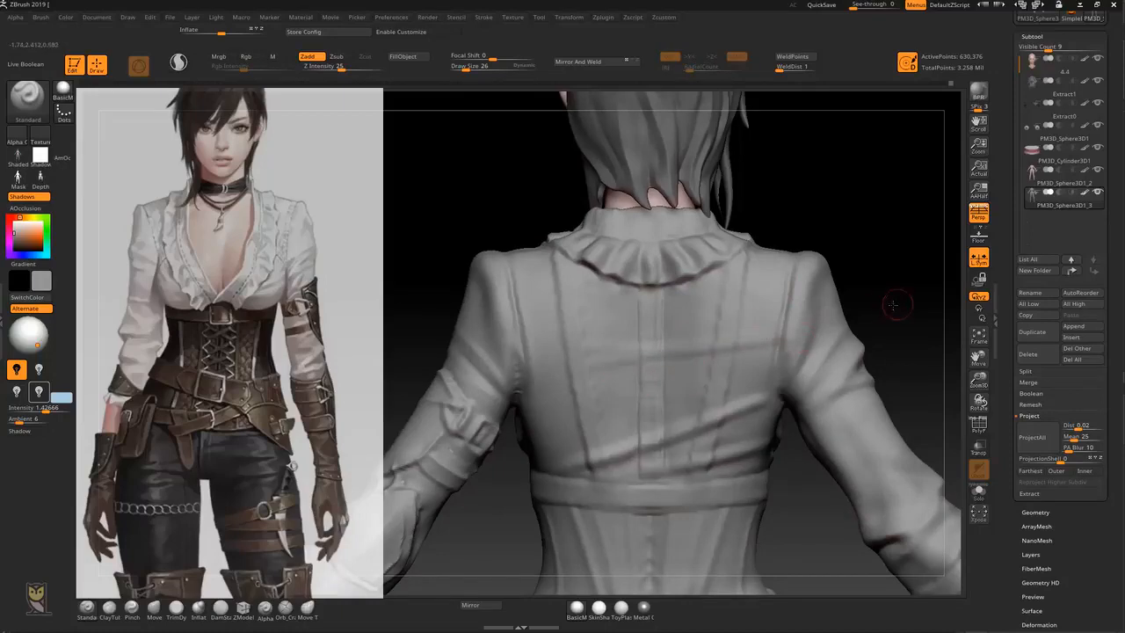
mouse_move(791, 374)
right_down()
mouse_move(865, 312)
mouse_move(836, 298)
right_up()
key(b)
key(d)
key(s)
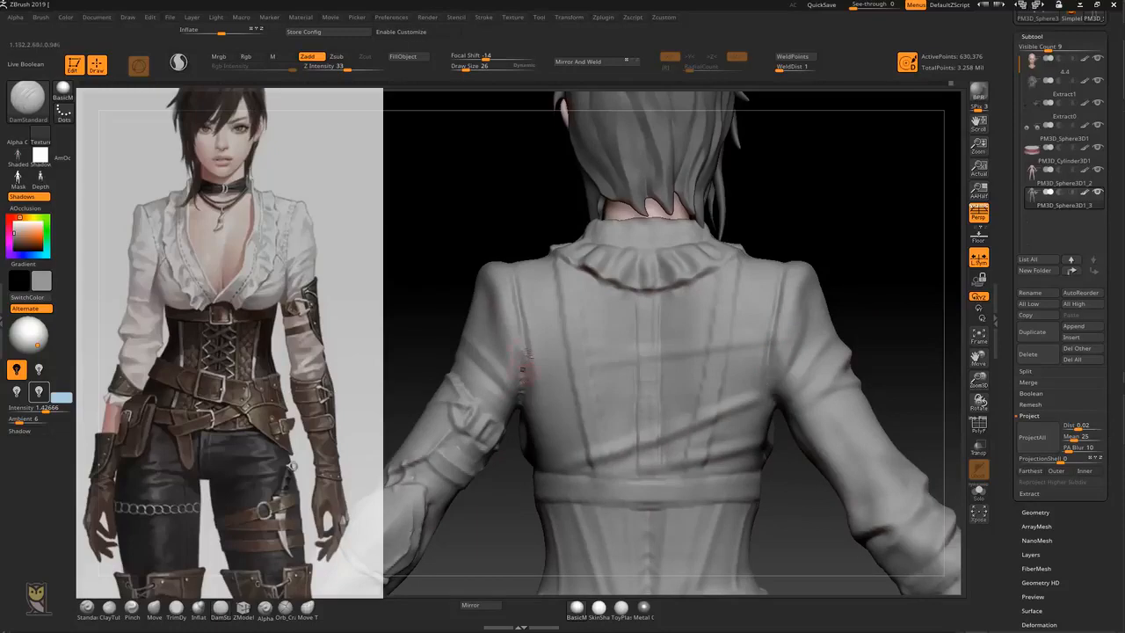
drag(477, 353, 504, 392)
key(shift)
mouse_move(871, 276)
ctrl+right_down()
mouse_move(808, 256)
mouse_move(921, 238)
ctrl+right_up()
mouse_move(386, 321)
alt+right_down()
mouse_move(690, 244)
mouse_move(710, 384)
mouse_move(689, 374)
mouse_move(686, 304)
mouse_move(670, 308)
alt+right_up()
Build up the raised border of the guard on the character's left upper arm with the Standard brush
key(b)
key(s)
key(t)
mouse_move(773, 401)
mouse_down()
mouse_move(810, 385)
mouse_move(821, 353)
mouse_move(768, 334)
mouse_move(778, 349)
mouse_move(768, 358)
mouse_move(803, 355)
mouse_move(776, 381)
mouse_up()
mouse_move(732, 436)
mouse_down()
mouse_move(711, 465)
mouse_move(628, 498)
mouse_up()
drag(528, 395, 747, 396)
drag(608, 546, 575, 539)
drag(873, 381, 793, 348)
Sharpen the side and lower edges of the left upper-arm guard with DamStandard
key(b)
key(d)
key(s)
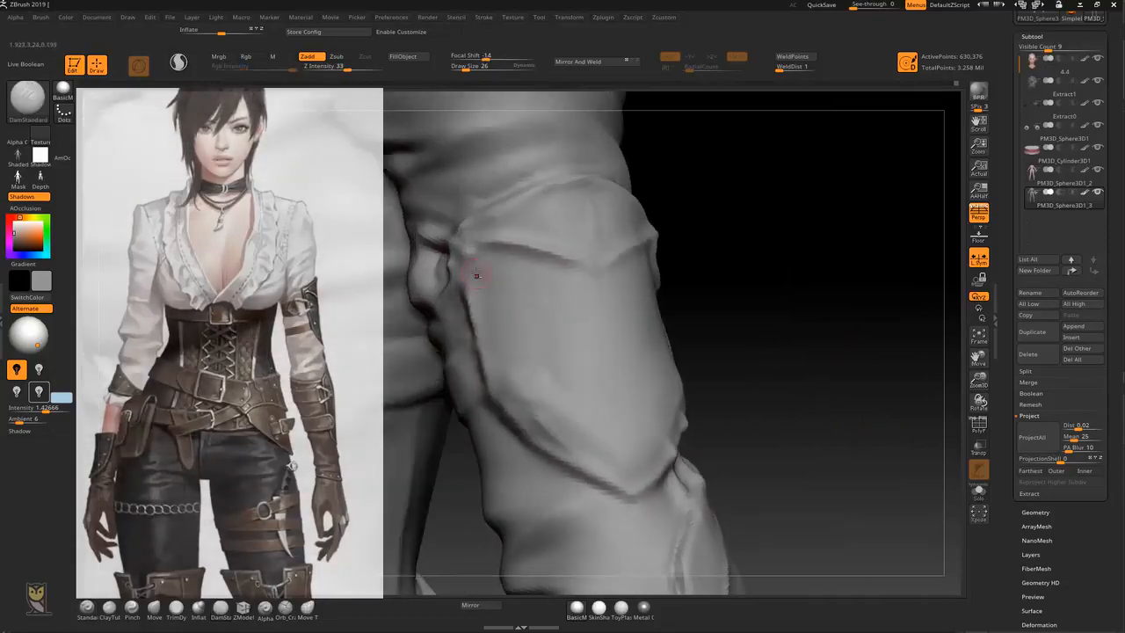
mouse_move(485, 307)
shift+mouse_down()
mouse_move(475, 280)
mouse_move(499, 378)
mouse_move(620, 468)
shift+mouse_up()
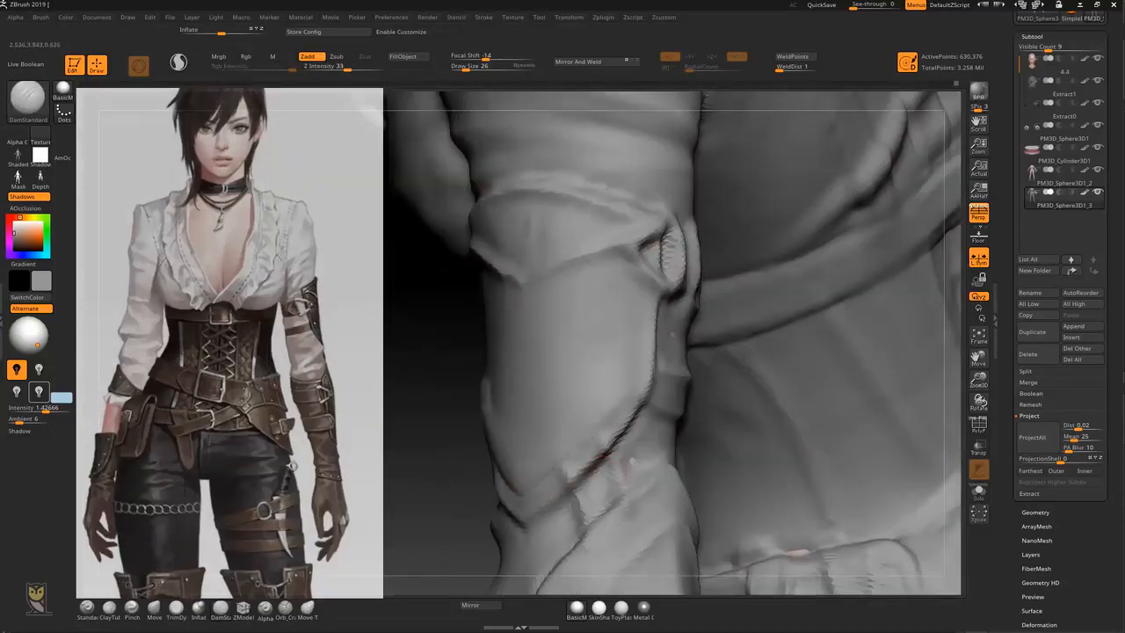
alt+drag(577, 452, 631, 390)
alt+drag(637, 280, 624, 400)
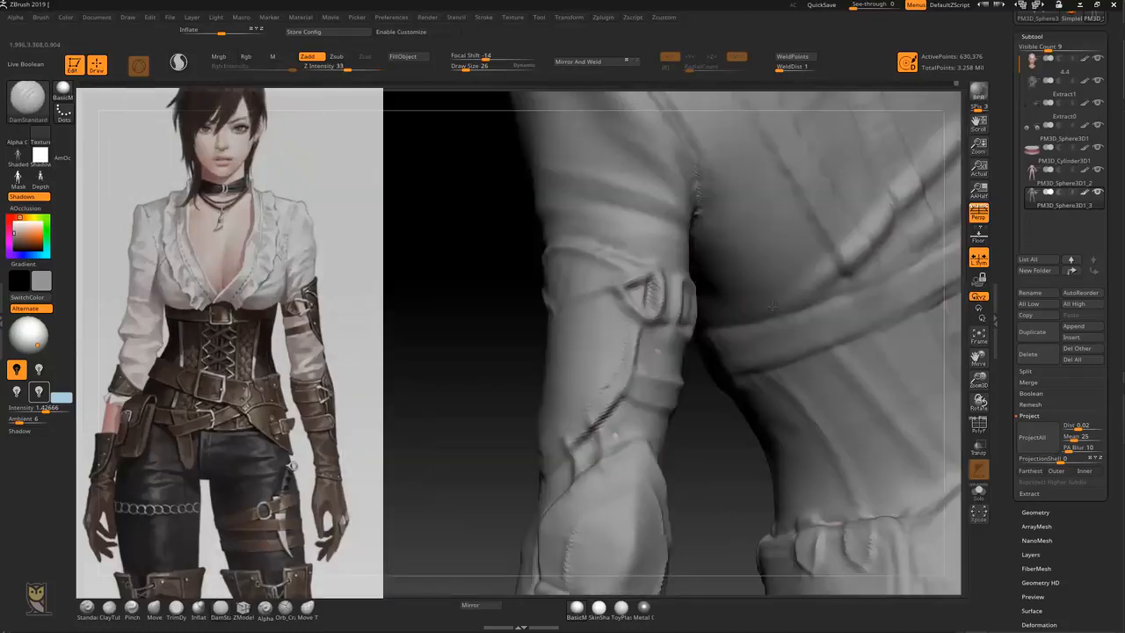
Build up the strap ring at the back edge of the left upper-arm guard with the Standard brush
drag(460, 384, 469, 379)
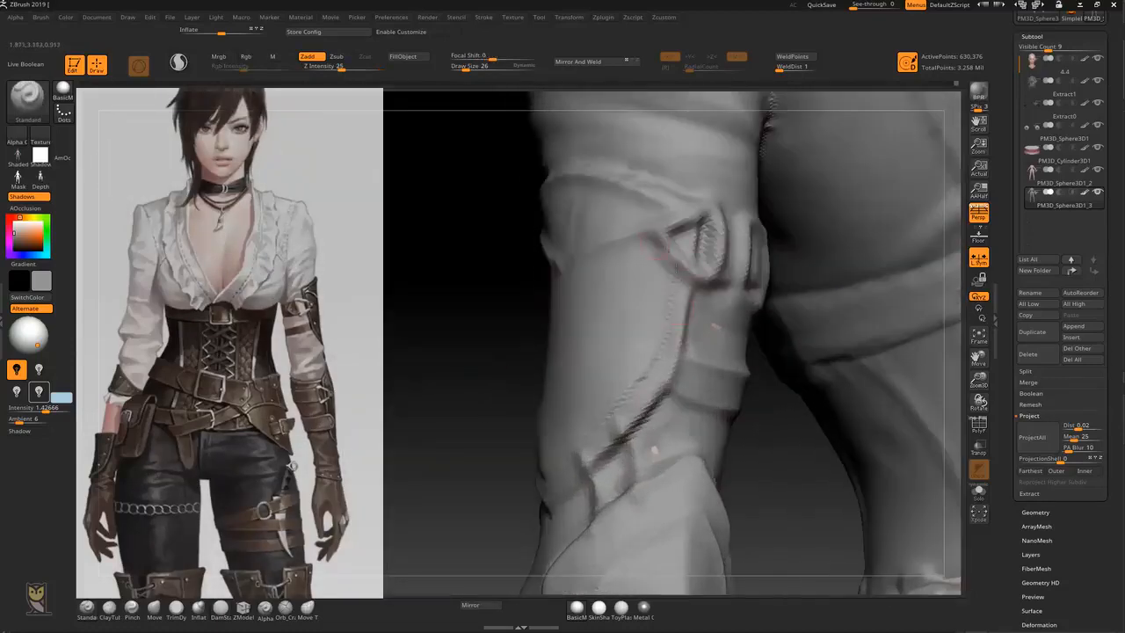
drag(656, 235, 679, 275)
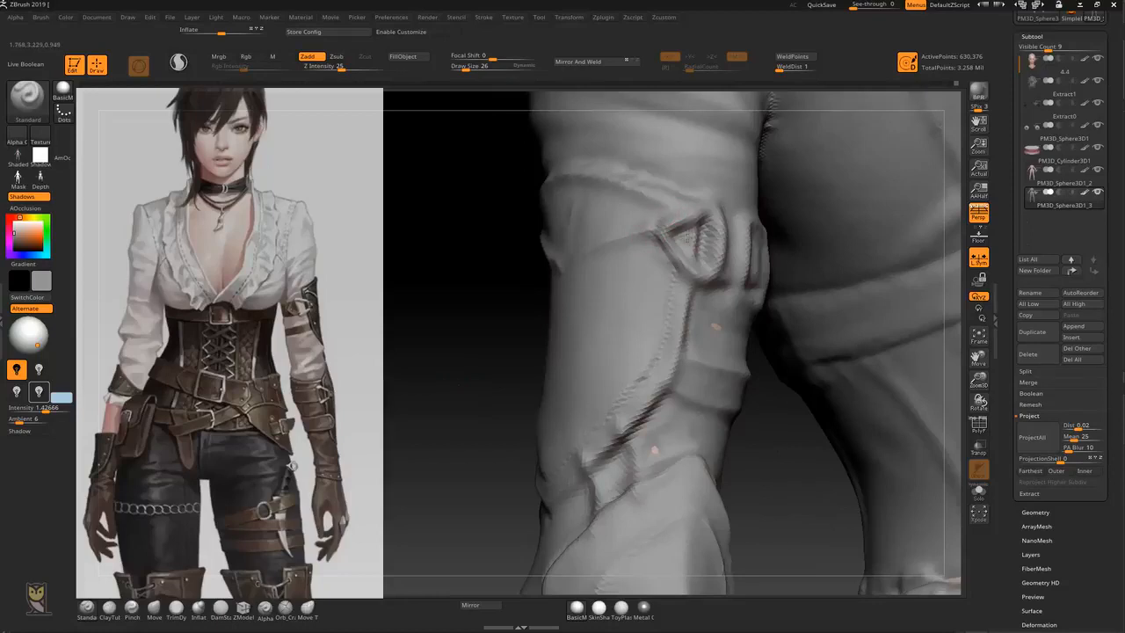
drag(696, 246, 683, 239)
Add a row of raised rivets along the inside border of the left upper-arm guard with the Standard brush
click(657, 280)
click(638, 334)
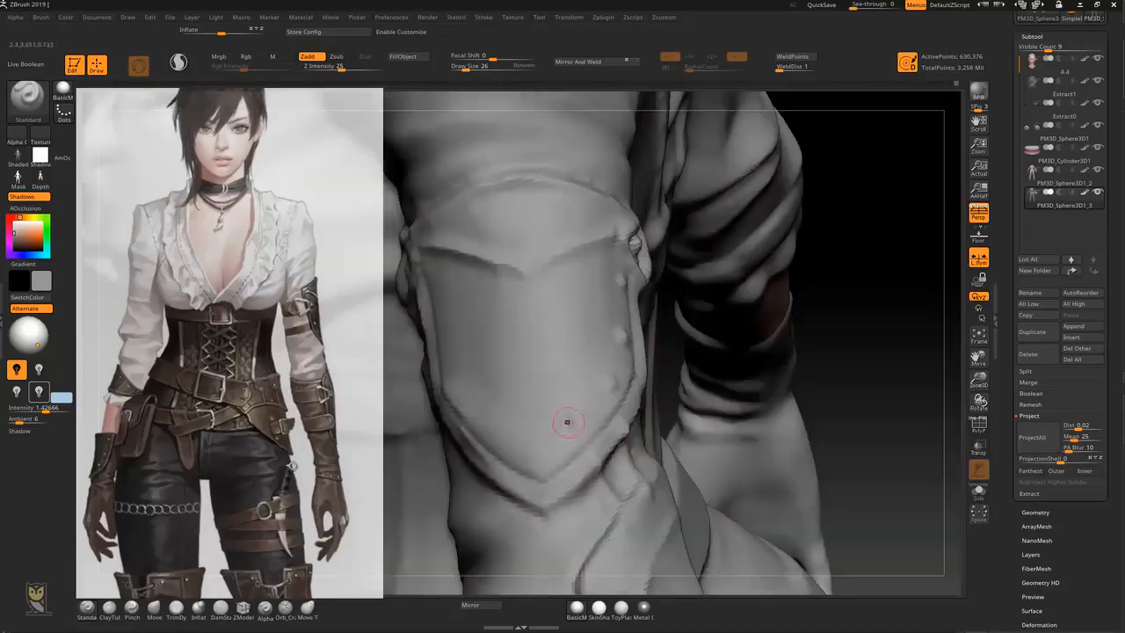
click(578, 420)
click(540, 448)
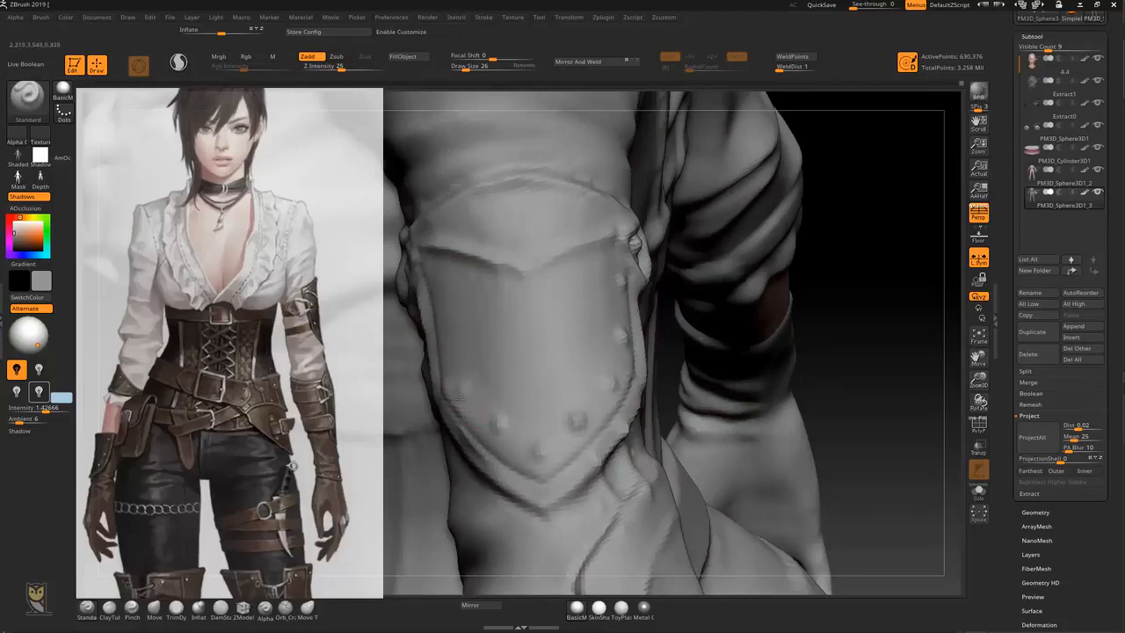
click(452, 343)
Deepen the V-shaped crease below the guard's upper plate with DamStandard and build up the plate's rim with the Standard brush
key(b)
key(d)
key(s)
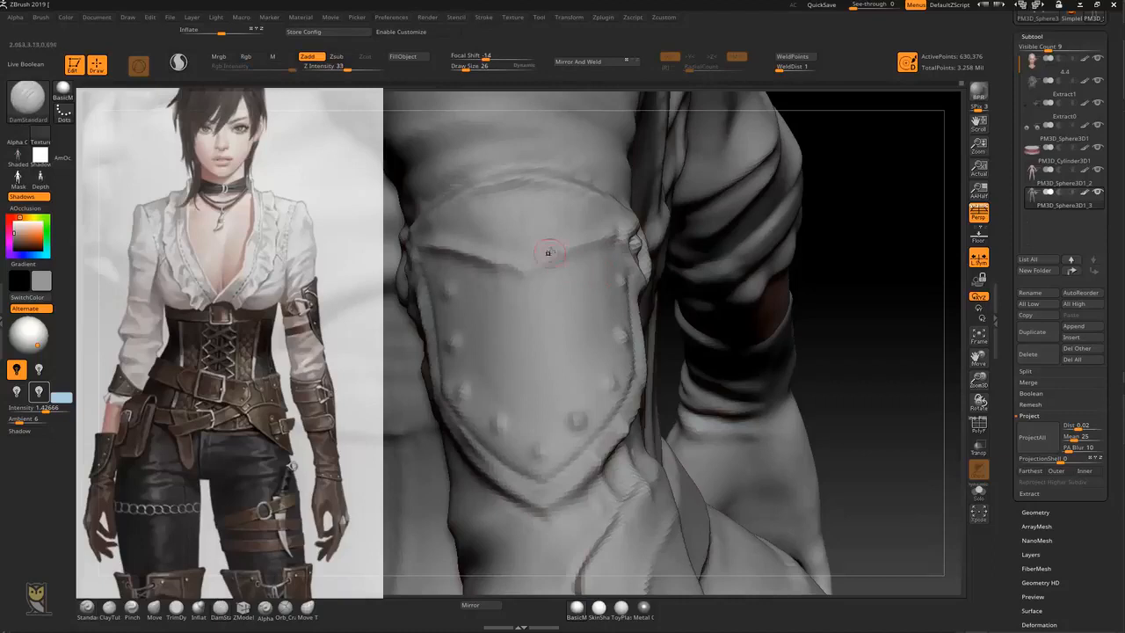
drag(564, 262, 426, 261)
key(b)
key(s)
key(t)
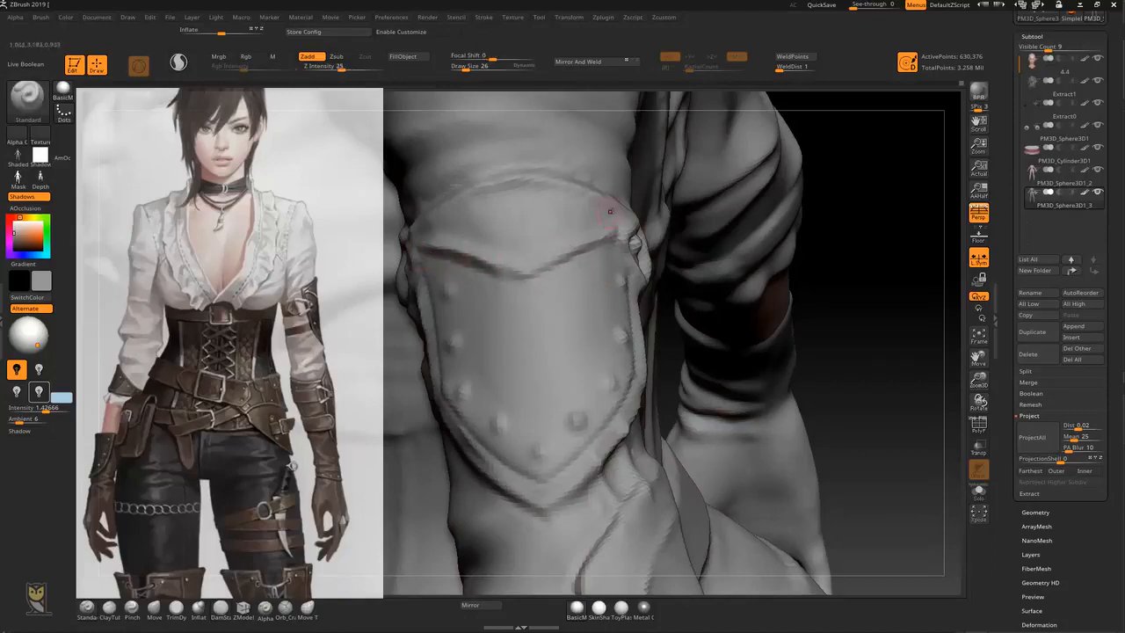
mouse_move(916, 311)
alt+mouse_down()
mouse_move(647, 240)
mouse_move(758, 251)
mouse_move(701, 277)
mouse_move(710, 293)
mouse_move(800, 308)
alt+mouse_up()
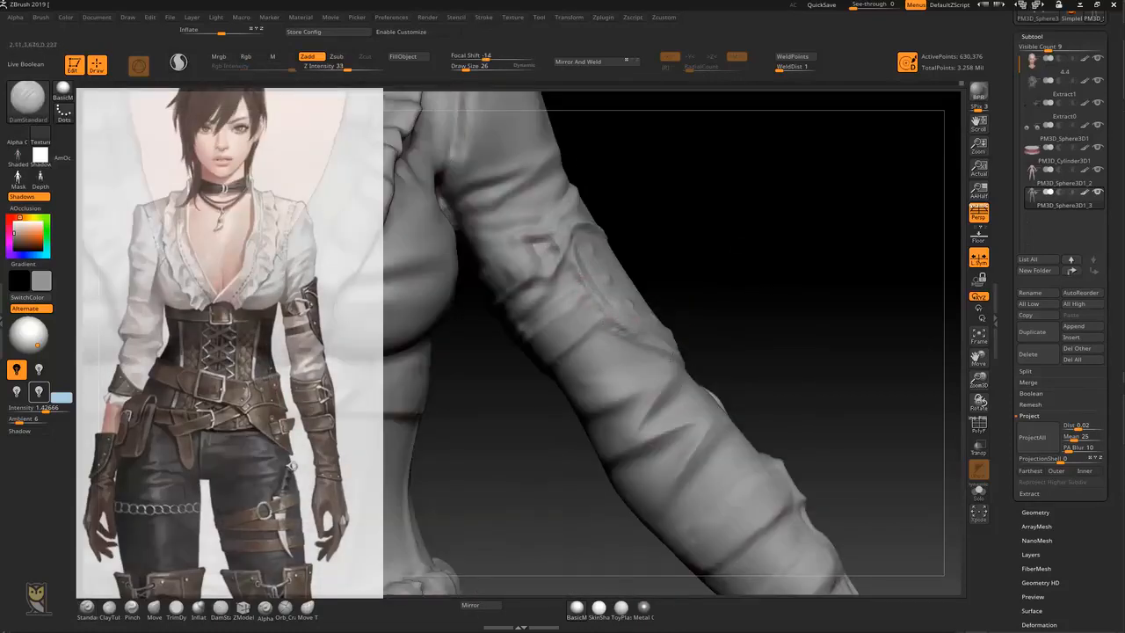
Define the strap buckle on the front of the left upper arm with DamStandard creases and Standard brush build-up
mouse_move(768, 321)
mouse_down()
mouse_move(610, 329)
mouse_move(696, 357)
mouse_up()
drag(748, 264, 798, 266)
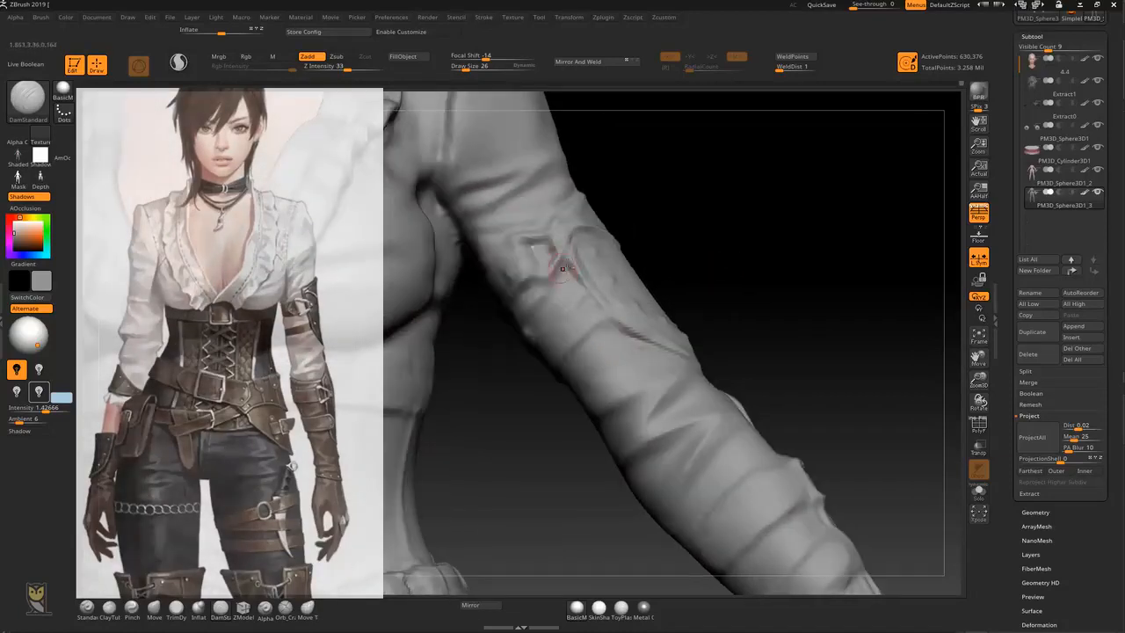
drag(710, 211, 773, 286)
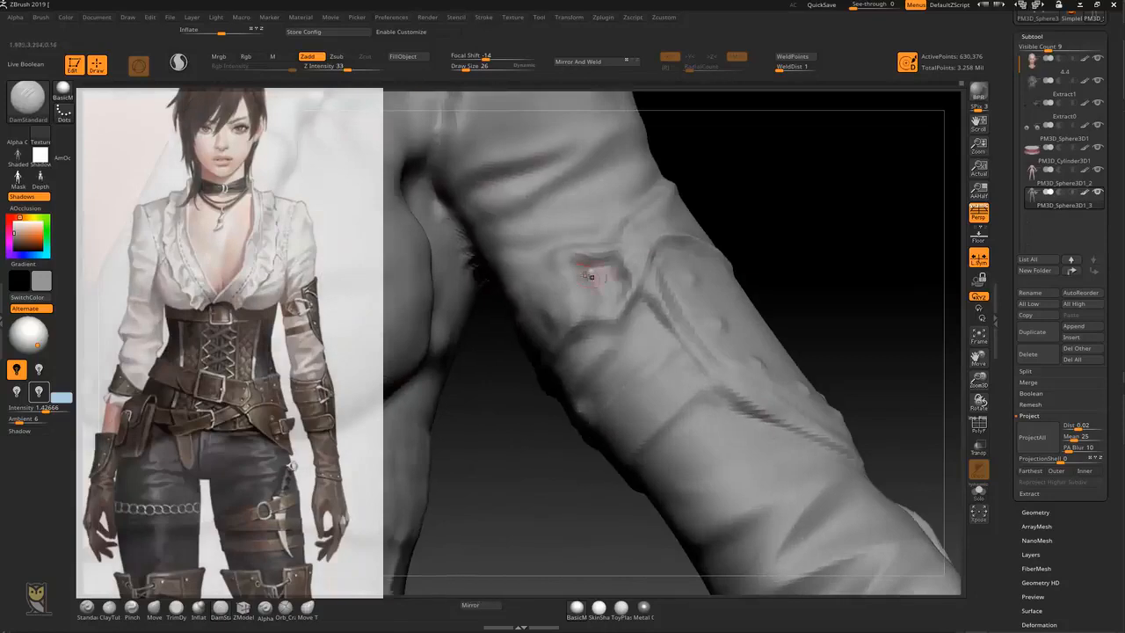
key(b)
key(s)
key(t)
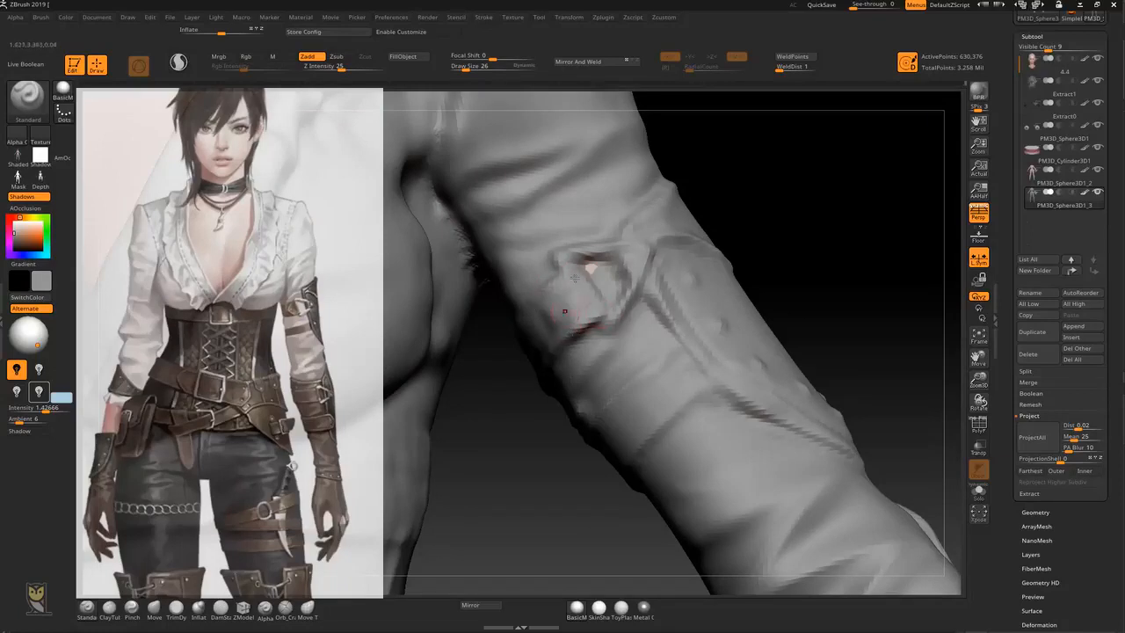
Sharpen the buckle frame and the edges of the strap running around the front of the left upper arm with the Standard brush
drag(492, 390, 547, 314)
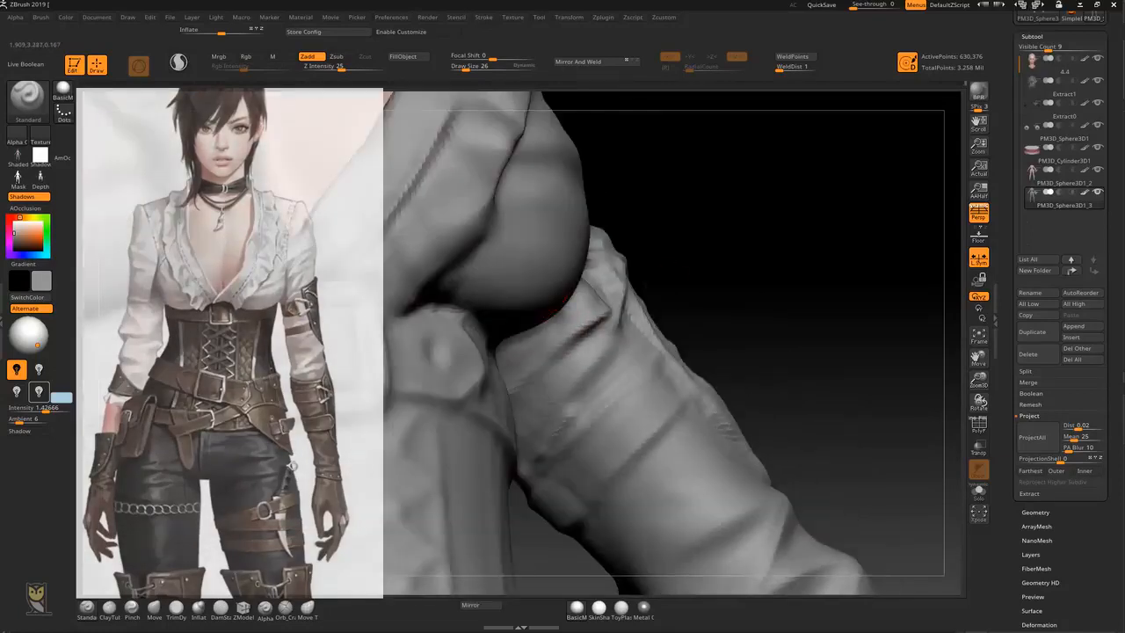
drag(662, 284, 588, 328)
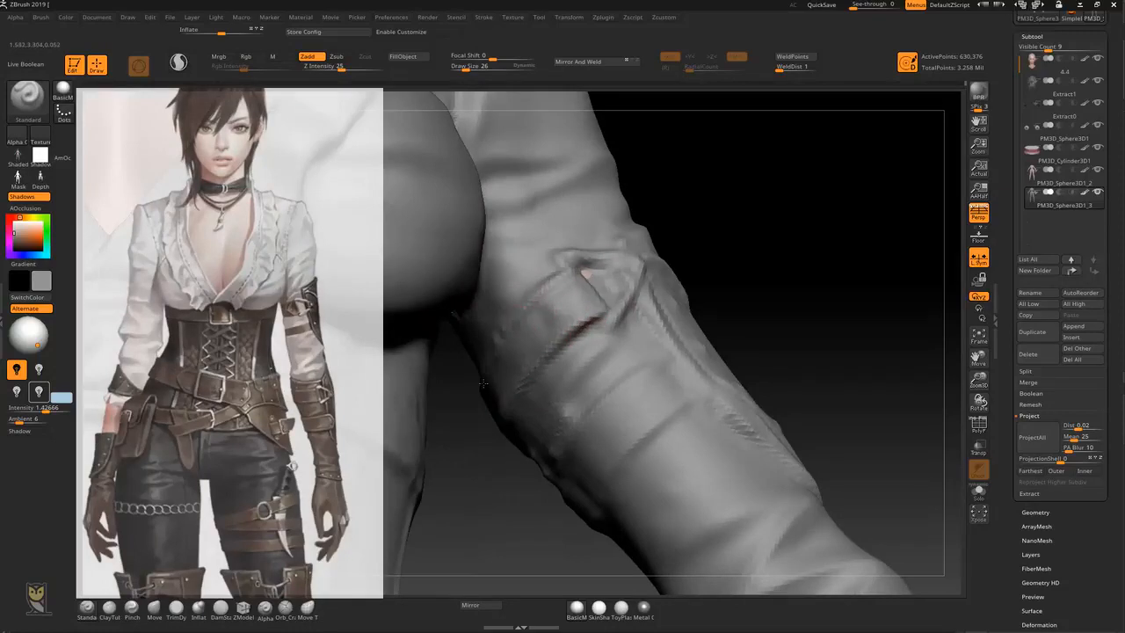
drag(682, 274, 594, 261)
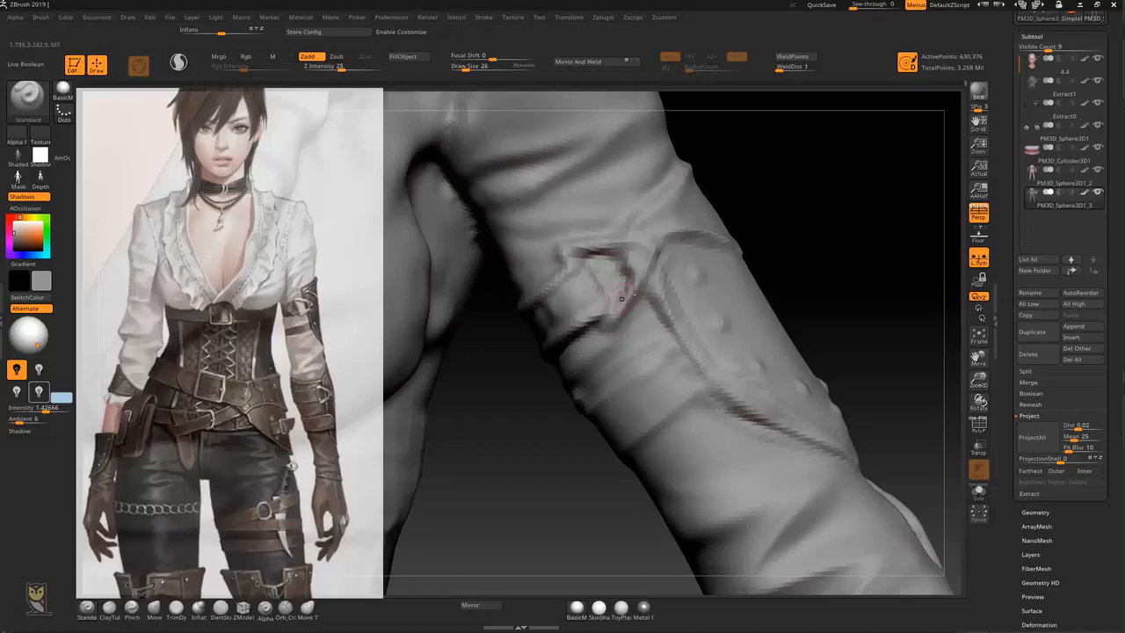
mouse_move(854, 231)
ctrl+right_down()
mouse_move(788, 214)
mouse_move(786, 236)
mouse_move(765, 252)
mouse_move(761, 218)
mouse_move(750, 221)
ctrl+right_up()
Flatten the straps below the front buckle on the left upper arm with TrimDynamic and crease their edges with DamStandard
key(b)
key(t)
key(d)
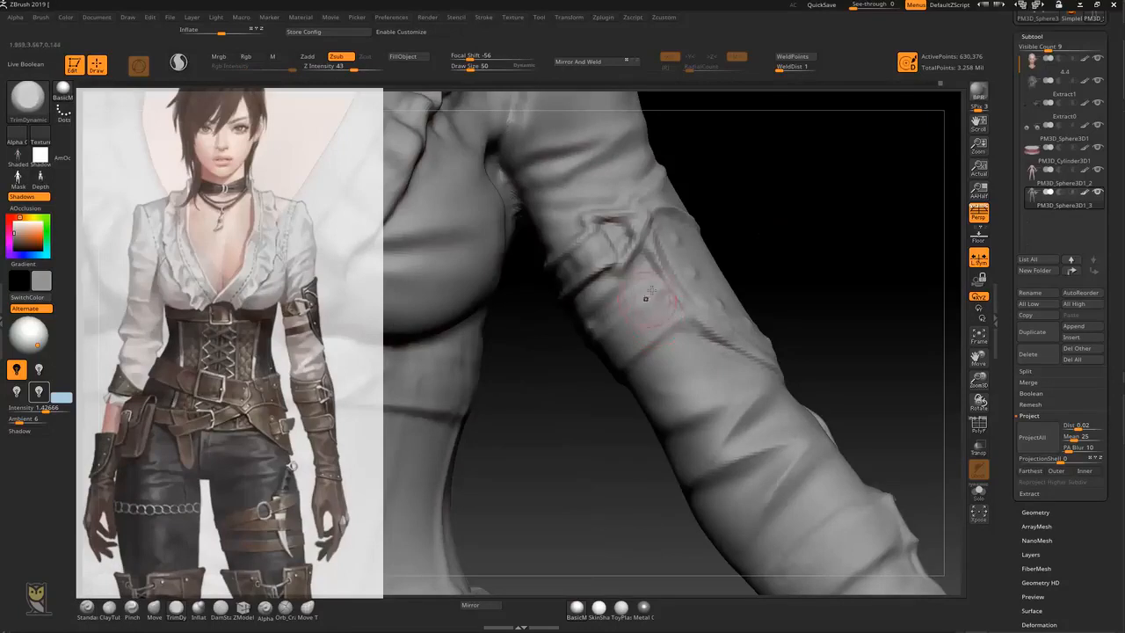
key(b)
key(d)
key(s)
right_drag(821, 269, 648, 346)
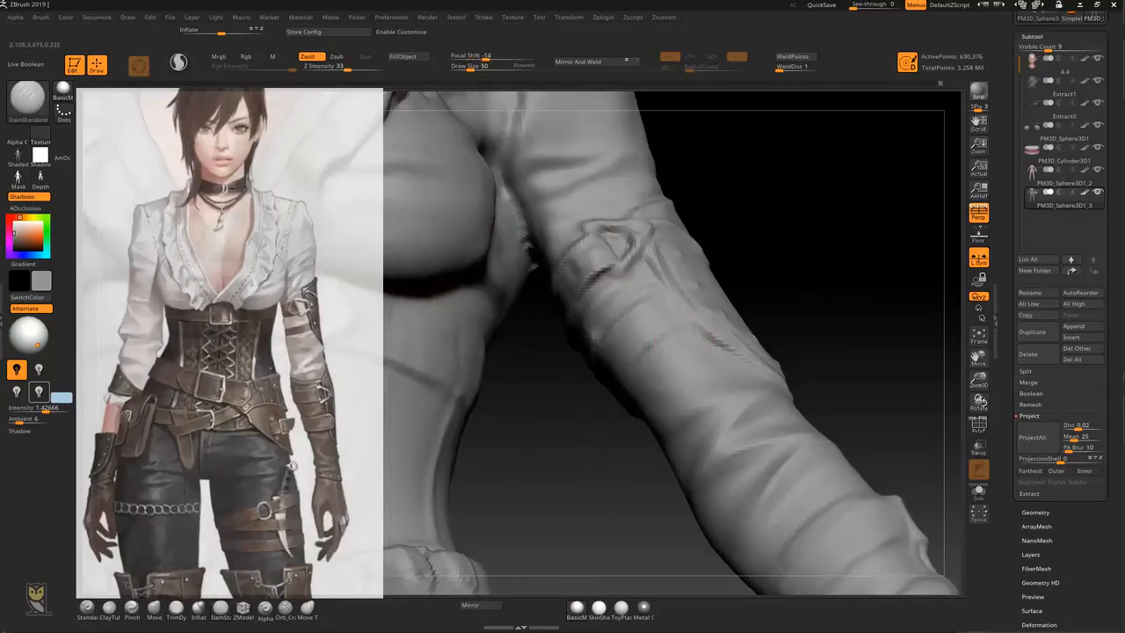
right_drag(675, 290, 647, 293)
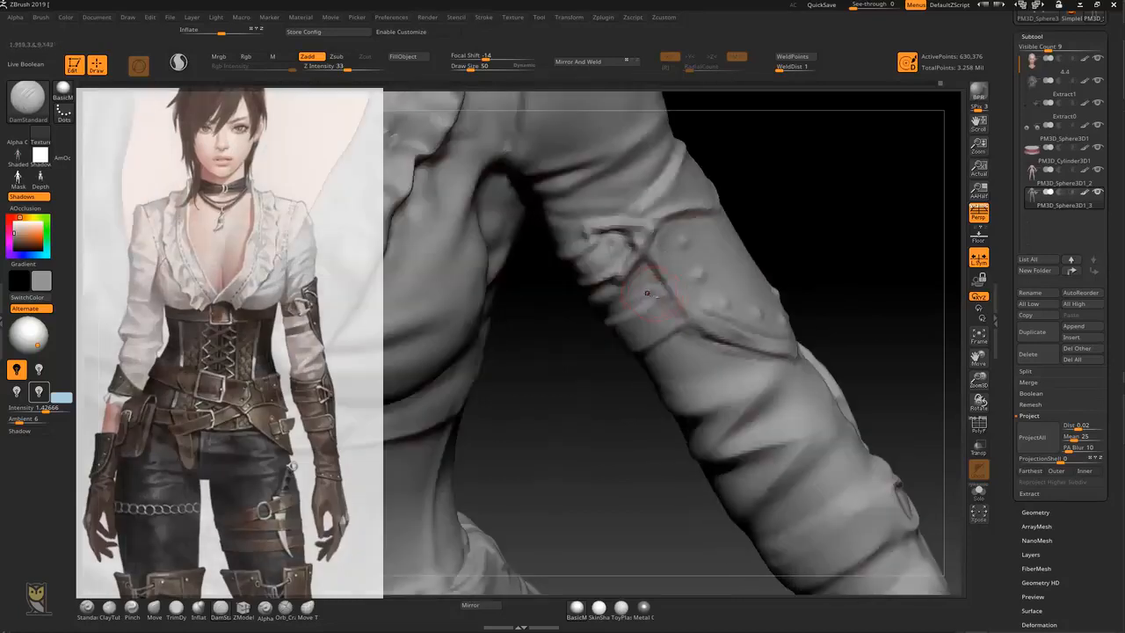
mouse_move(566, 363)
right_down()
mouse_move(659, 301)
mouse_move(640, 297)
mouse_move(677, 285)
right_up()
Refine the straps on the inner left upper arm with Move and TrimDynamic, and cut the square buckle's outline with DamStandard
key(b)
key(m)
key(v)
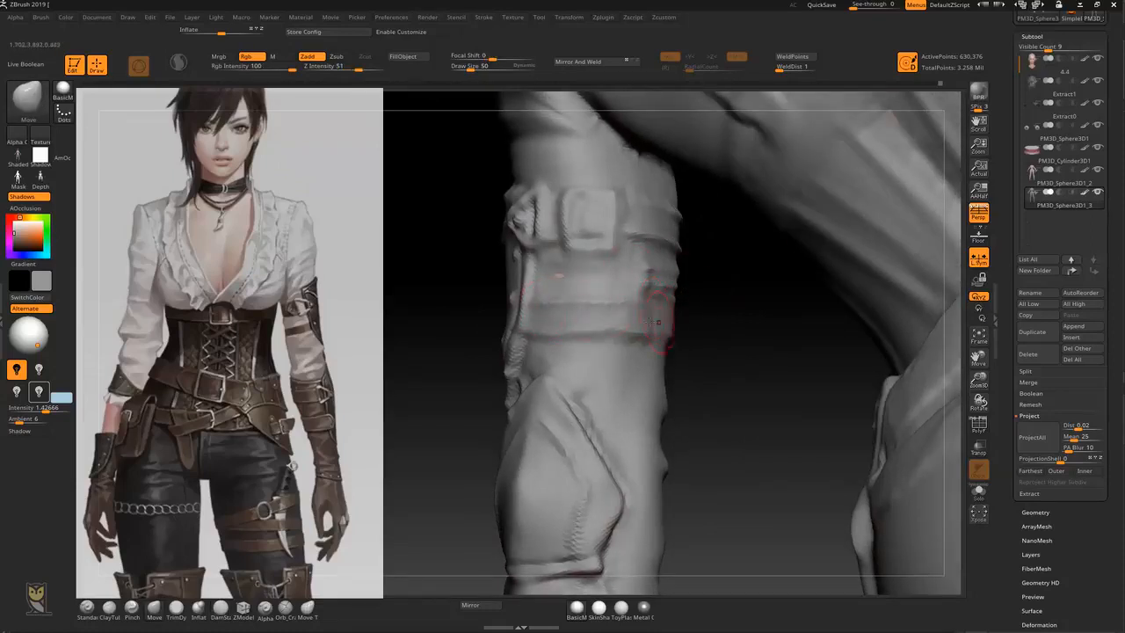
key(b)
key(t)
key(d)
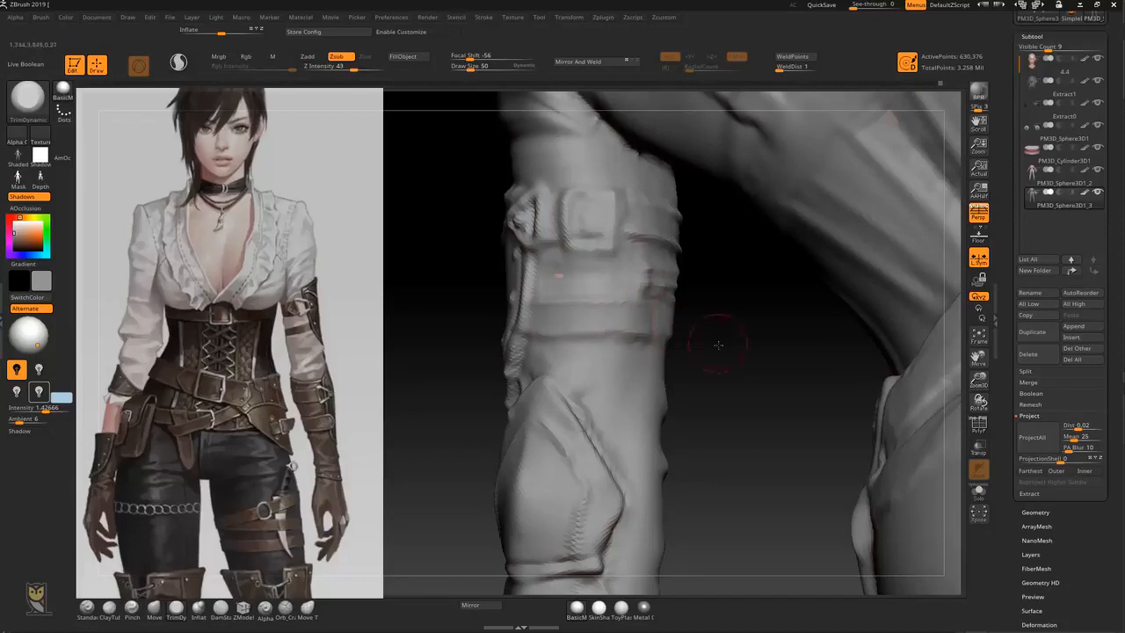
key(b)
key(d)
key(s)
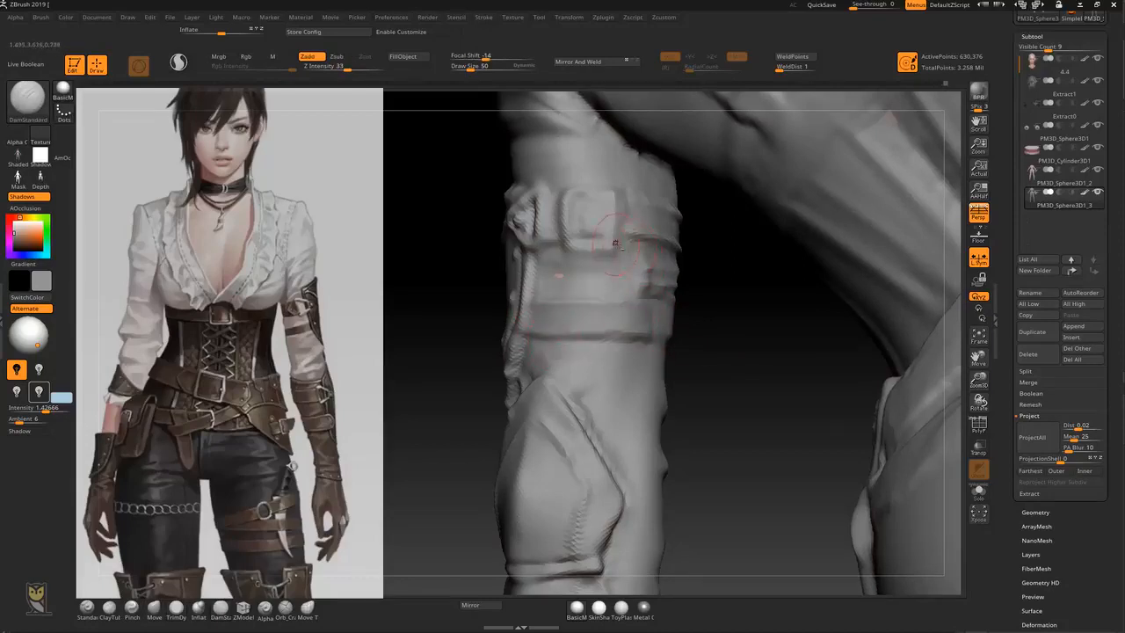
Build up the square buckle's raised frame, prong and adjoining strap on the left upper arm with the Standard brush
mouse_move(735, 304)
alt+mouse_down()
mouse_move(741, 325)
mouse_move(732, 311)
alt+mouse_up()
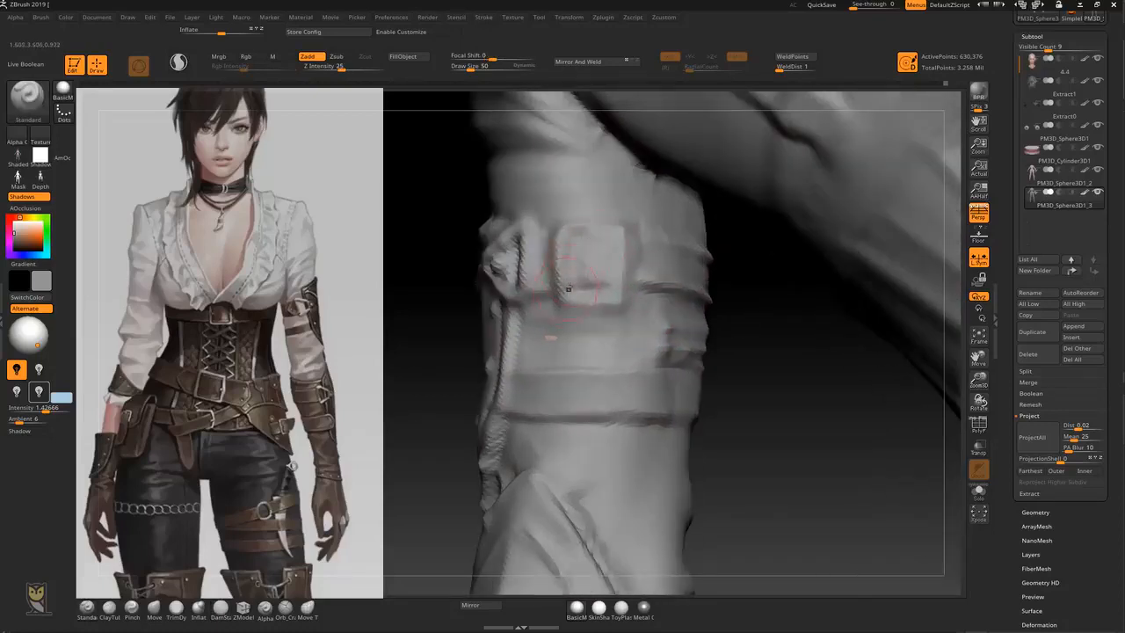
drag(559, 262, 562, 219)
drag(561, 290, 622, 308)
drag(619, 237, 622, 293)
drag(575, 235, 618, 240)
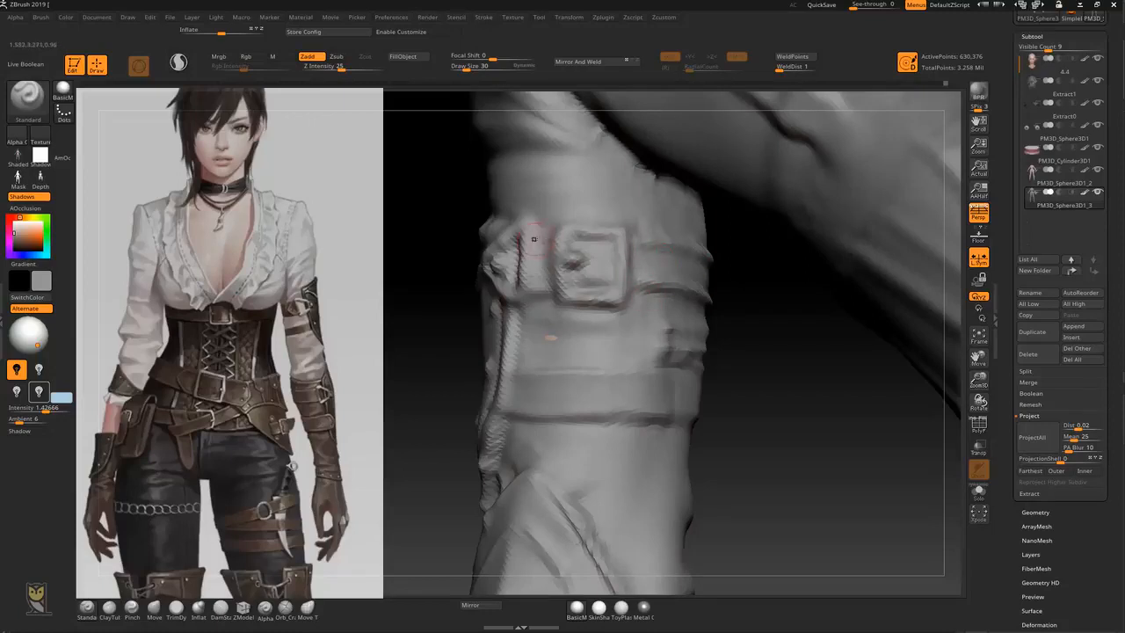
drag(422, 231, 540, 257)
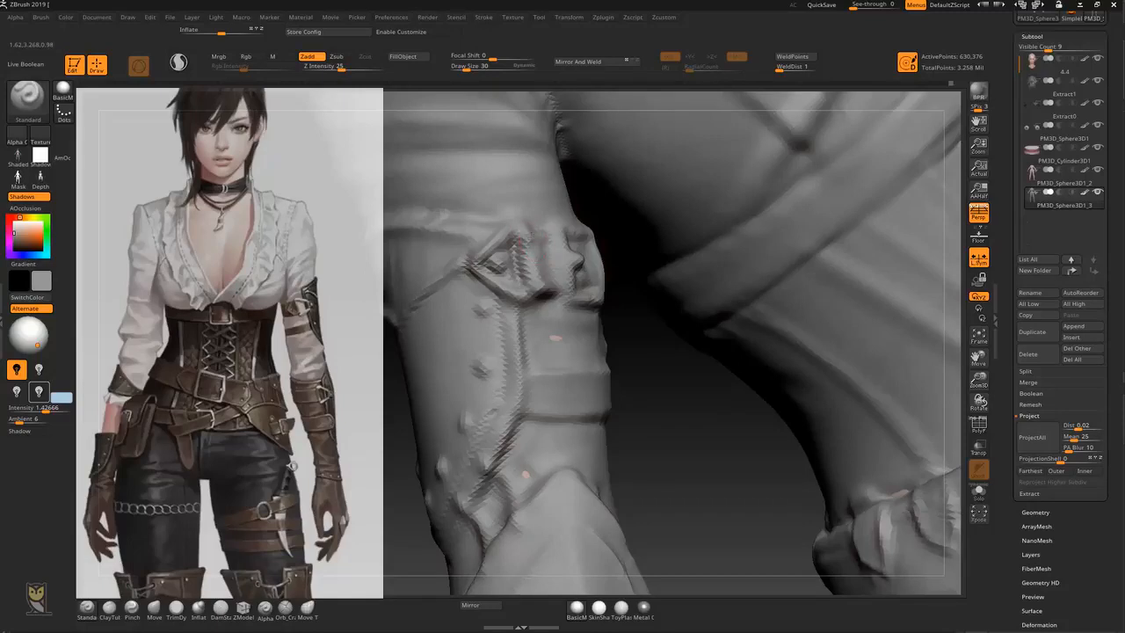
Crease the sleeve along the upper edge of the left upper-arm guard with DamStandard
mouse_move(639, 369)
alt+mouse_down()
mouse_move(440, 389)
mouse_move(655, 281)
mouse_move(650, 313)
mouse_move(660, 291)
mouse_move(632, 294)
mouse_move(625, 266)
mouse_move(672, 258)
mouse_move(680, 289)
alt+mouse_up()
key(b)
key(d)
key(s)
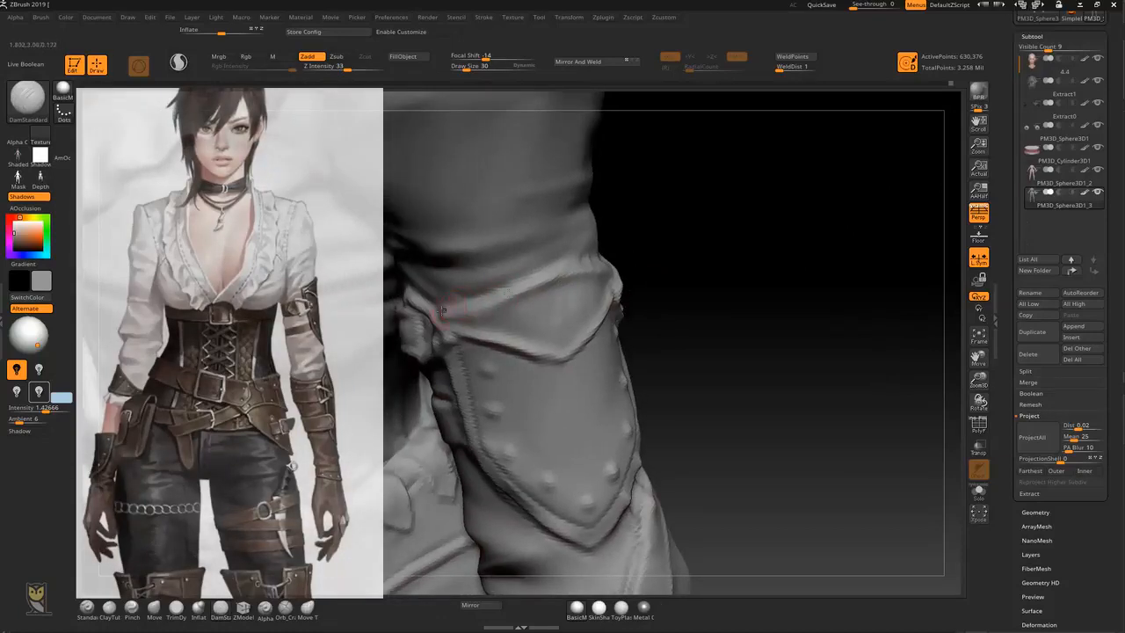
drag(454, 310, 541, 273)
mouse_move(674, 245)
mouse_down()
mouse_move(562, 262)
mouse_move(595, 259)
mouse_up()
drag(509, 302, 668, 241)
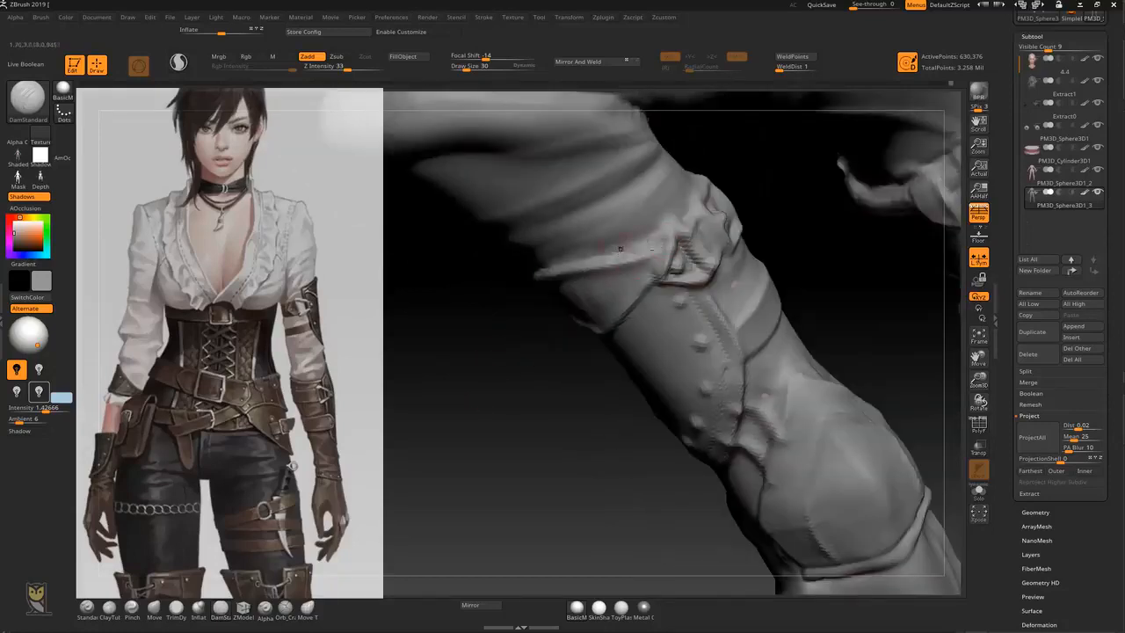
Build up the sleeve folds just above the left upper-arm guard with the Standard brush and smooth them
drag(497, 326, 656, 187)
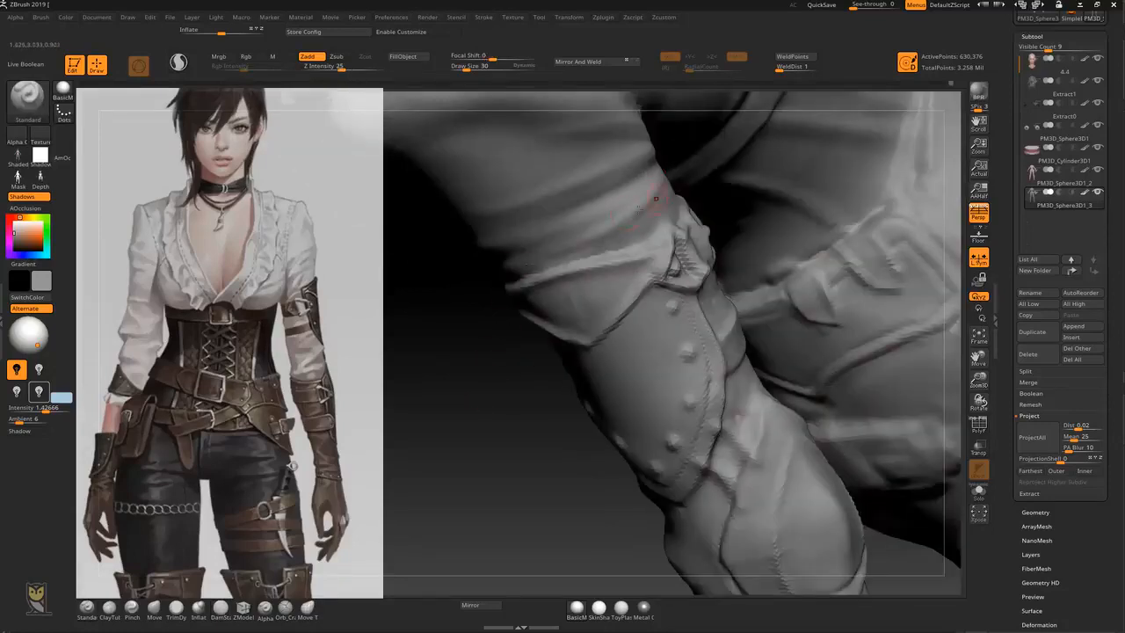
mouse_move(447, 354)
mouse_down()
mouse_move(442, 452)
mouse_move(626, 288)
mouse_up()
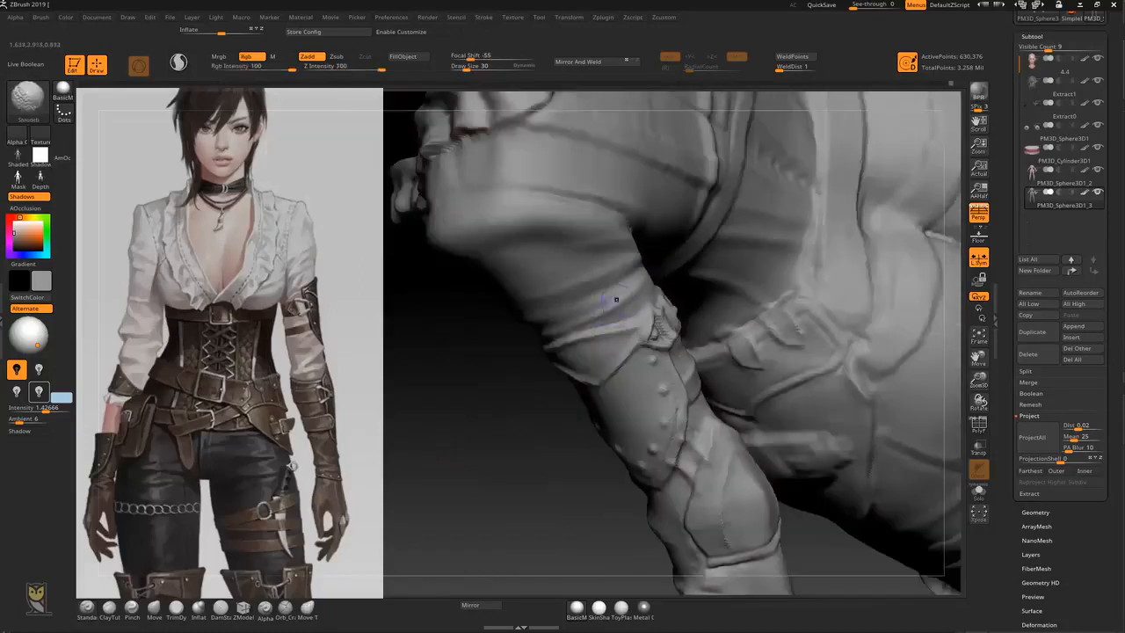
drag(496, 377, 661, 284)
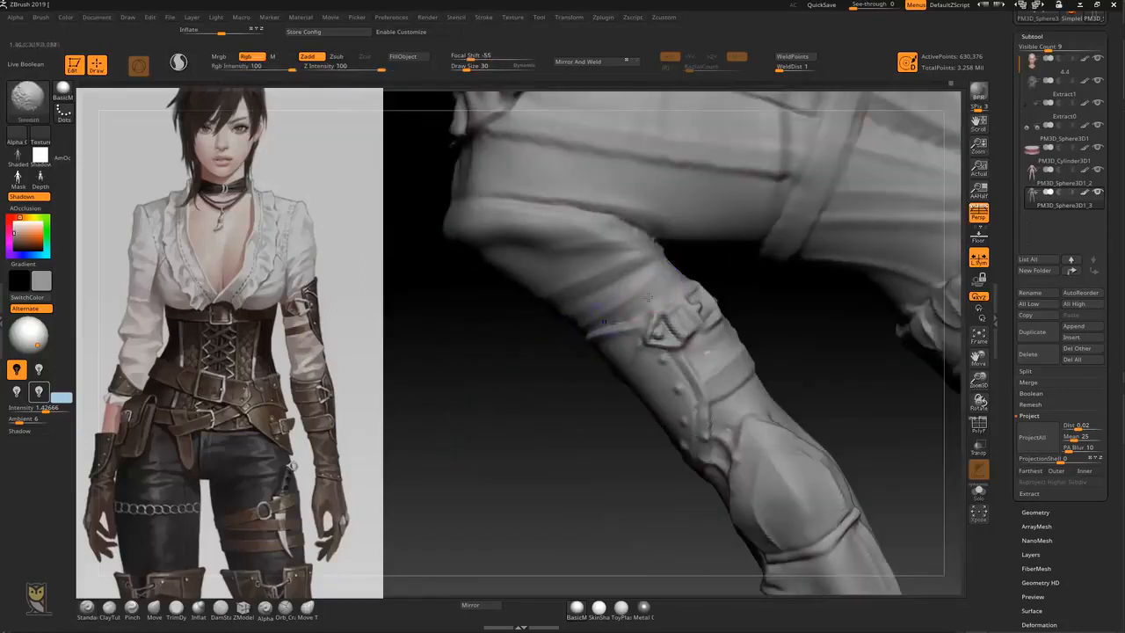
drag(532, 377, 577, 305)
shift+drag(495, 354, 545, 326)
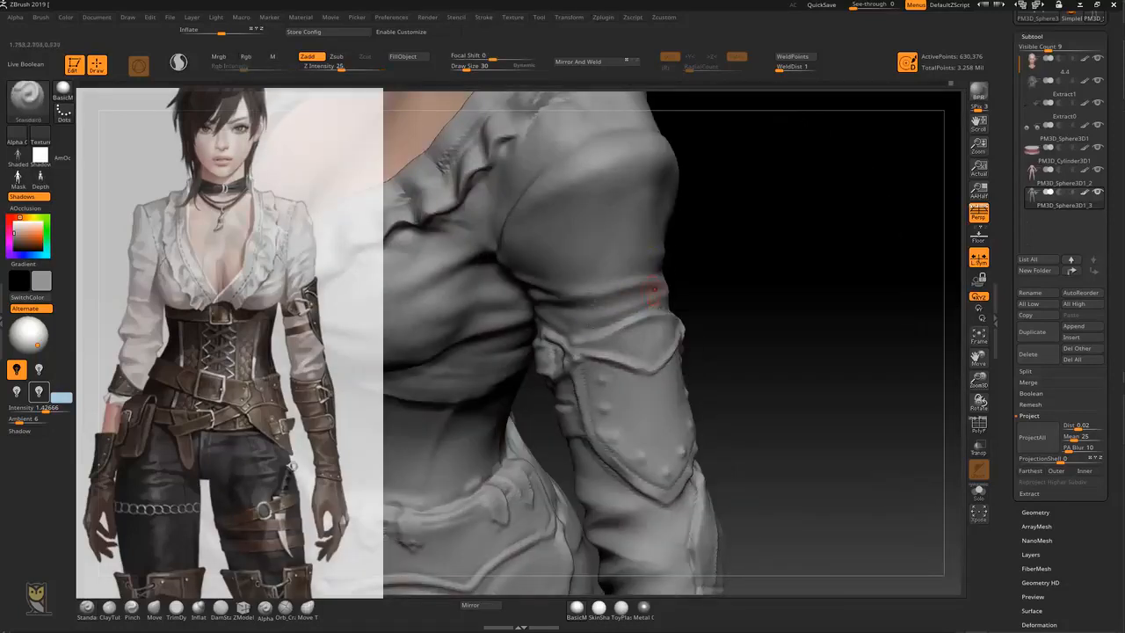
Strengthen the folds across the left sleeve between the armpit and the arm guard with the Standard brush
mouse_move(717, 286)
mouse_down()
mouse_move(706, 294)
mouse_move(826, 290)
mouse_up()
drag(751, 289, 765, 279)
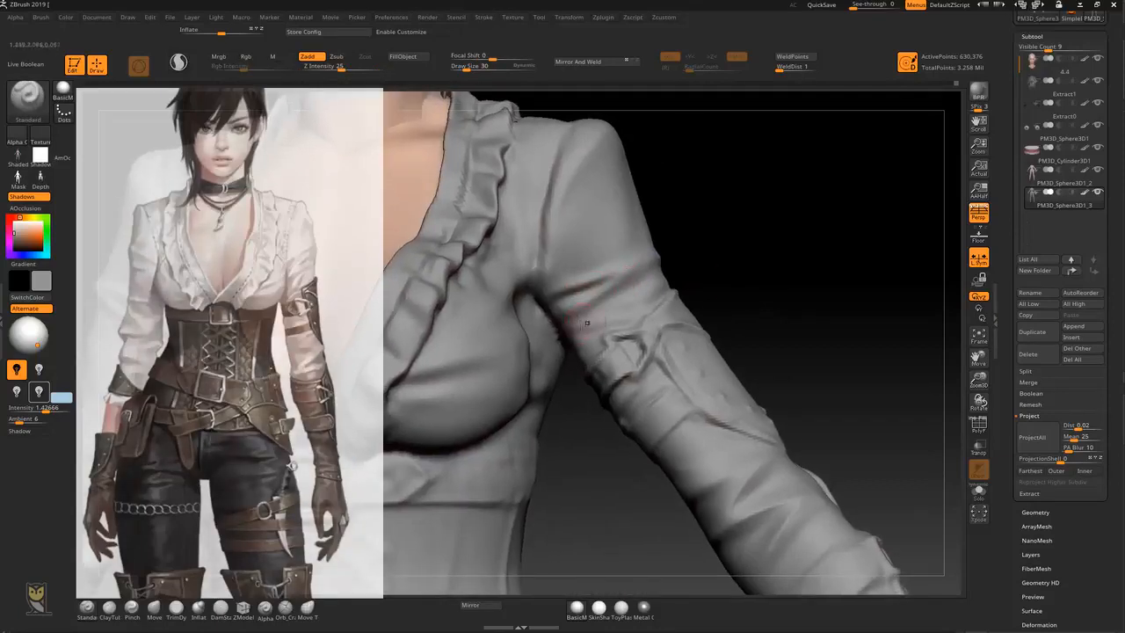
mouse_move(807, 322)
mouse_down()
mouse_move(791, 290)
mouse_move(813, 292)
mouse_up()
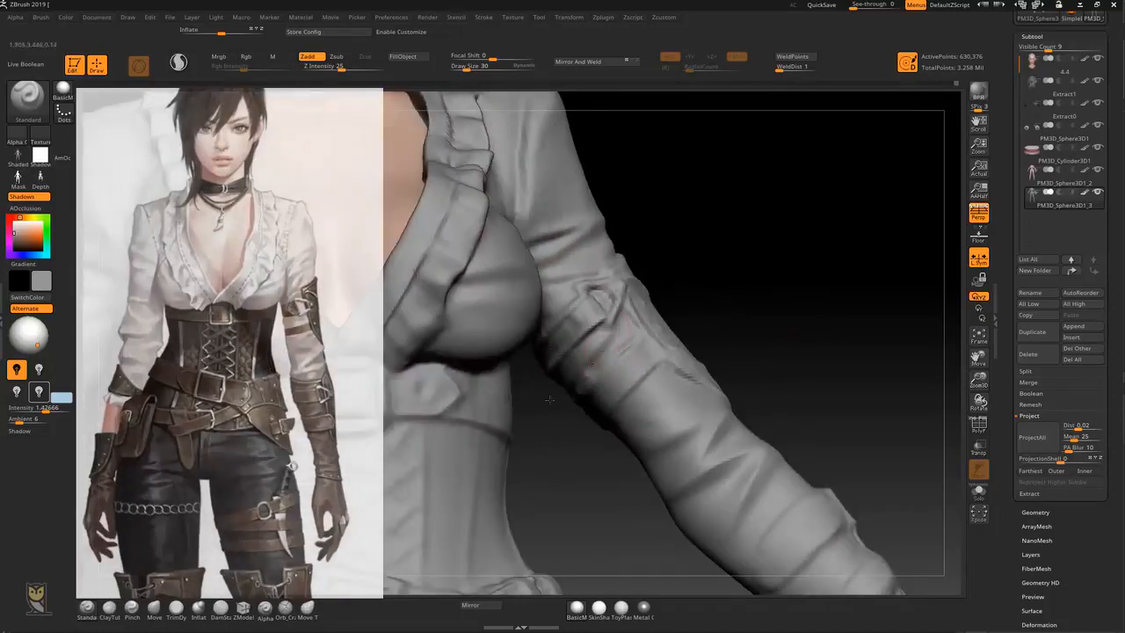
mouse_move(769, 355)
mouse_down()
mouse_move(764, 314)
mouse_move(653, 386)
mouse_up()
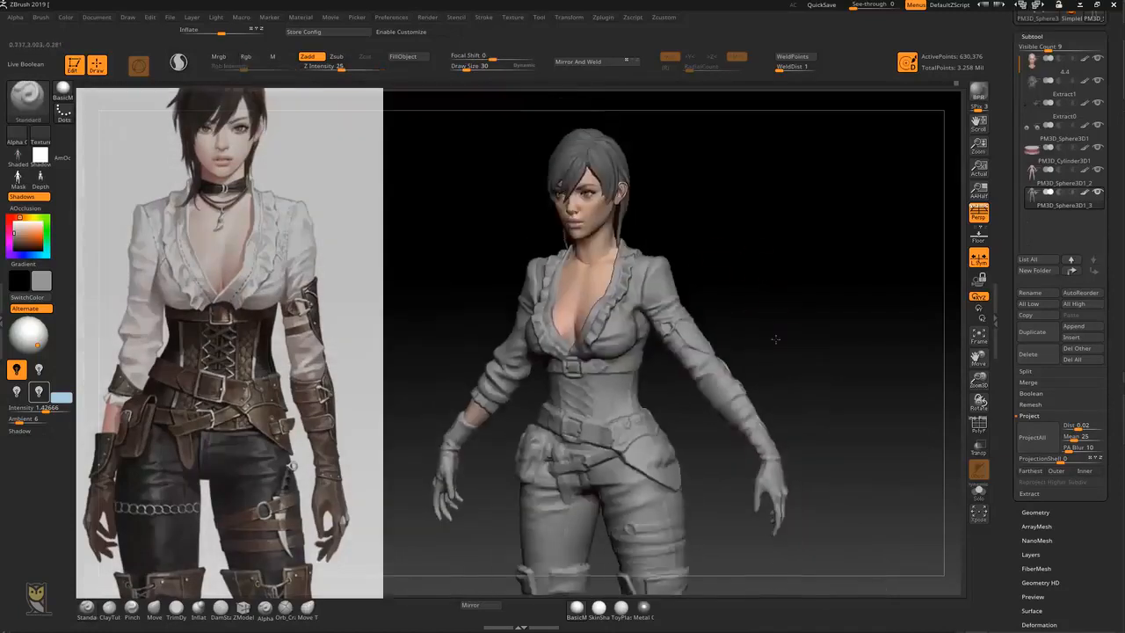
drag(775, 339, 771, 301)
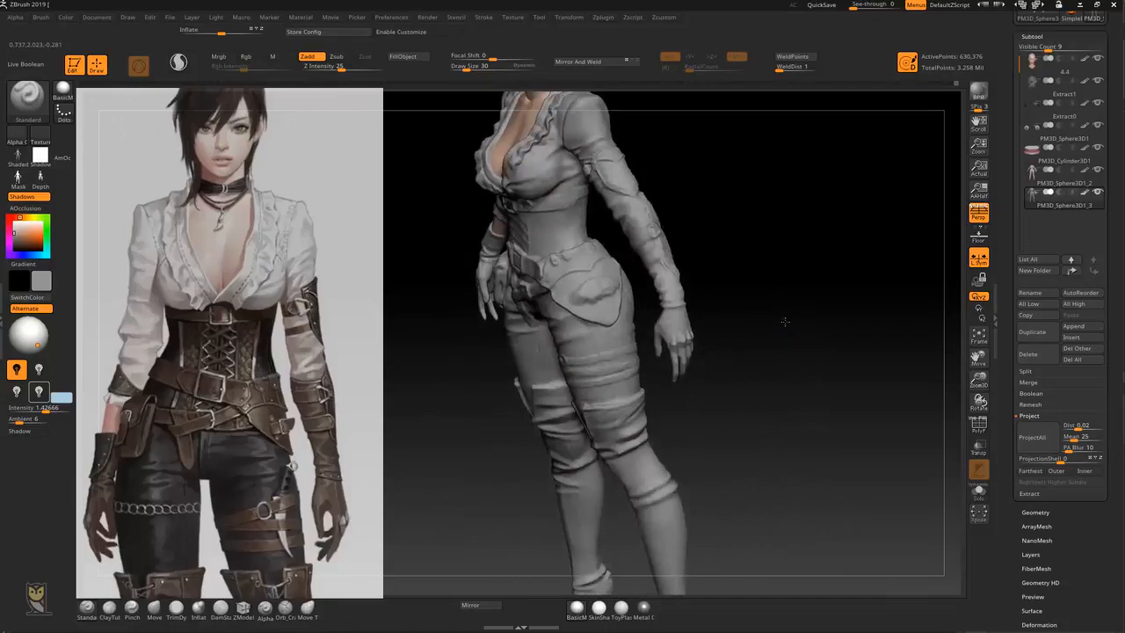
alt+drag(683, 419, 625, 466)
alt+drag(742, 404, 840, 331)
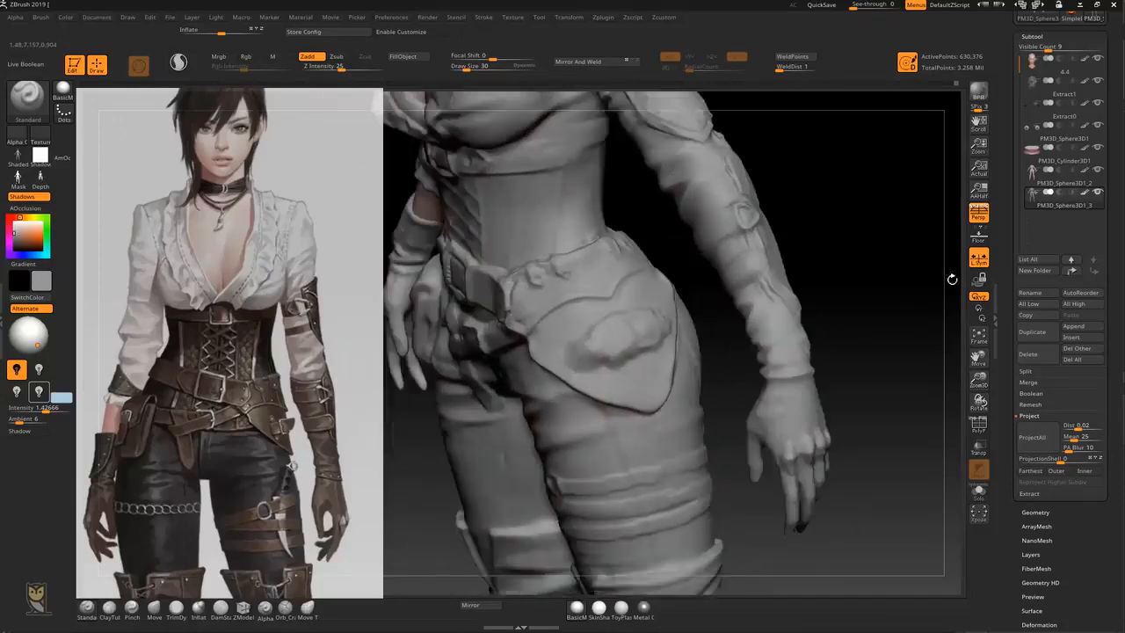
click(3, 321)
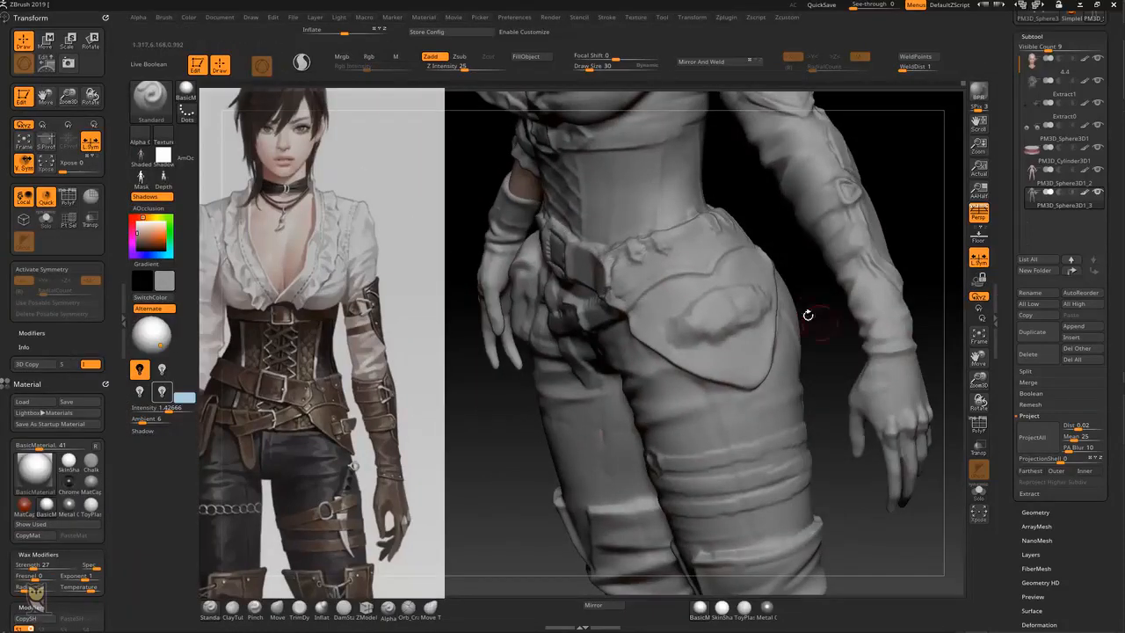
key(Tab)
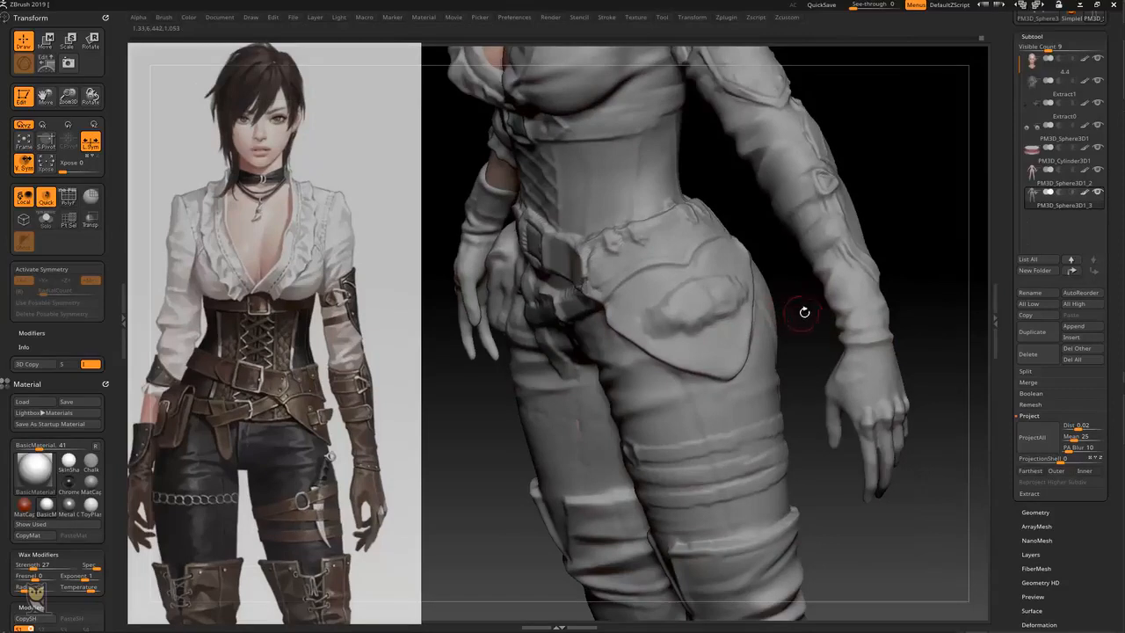
mouse_move(804, 312)
mouse_down()
mouse_move(250, 265)
mouse_move(128, 317)
mouse_up()
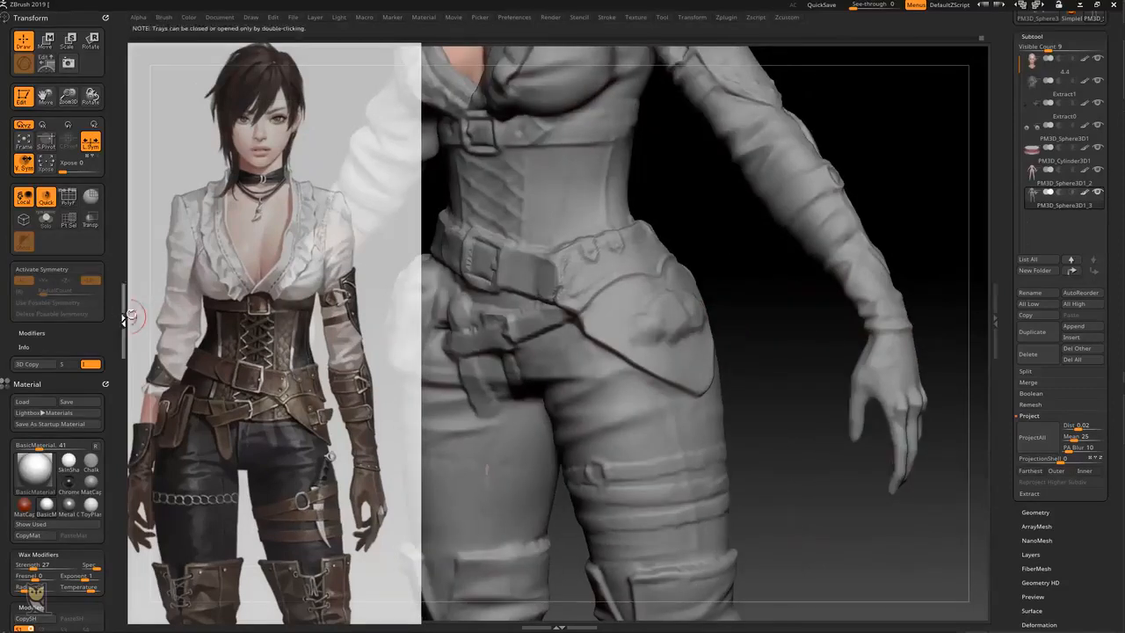
click(126, 317)
drag(698, 318, 680, 314)
key(Tab)
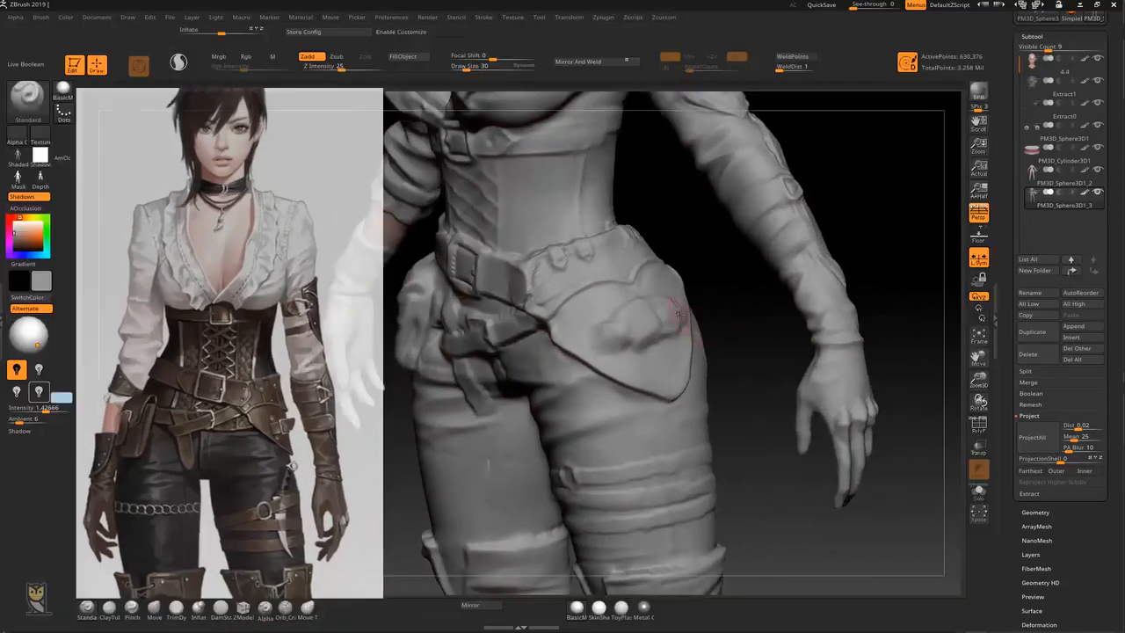
Define the border and central emblem of the heart-shaped left hip flap with Standard and DamStandard strokes, smoothing where needed
mouse_move(741, 357)
mouse_down()
mouse_move(733, 378)
mouse_move(724, 337)
mouse_up()
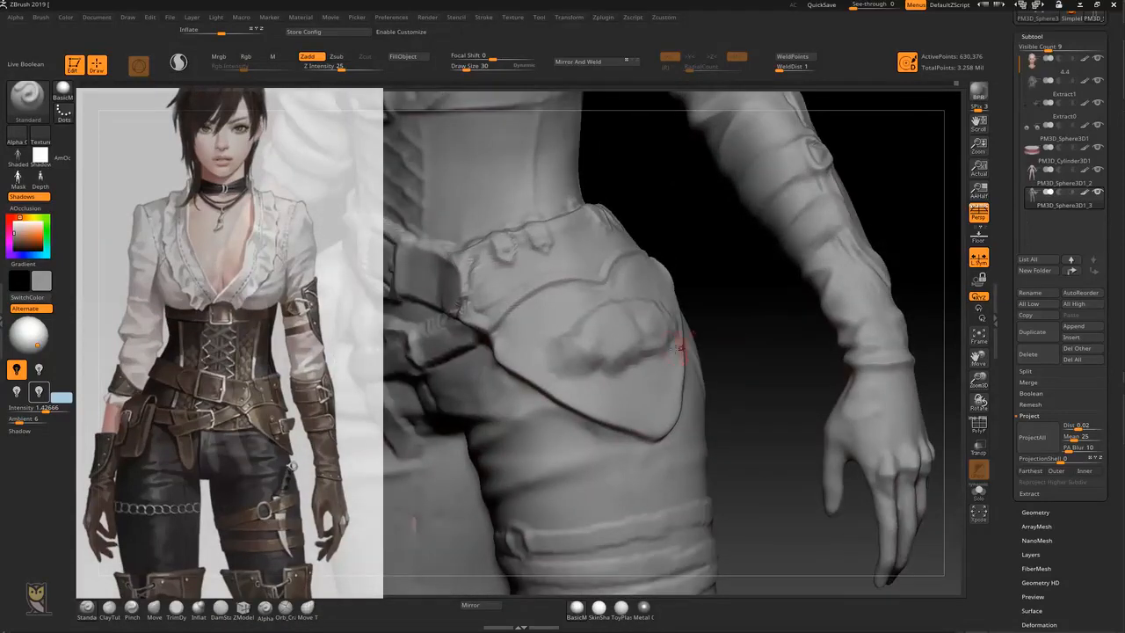
key(b)
key(d)
key(s)
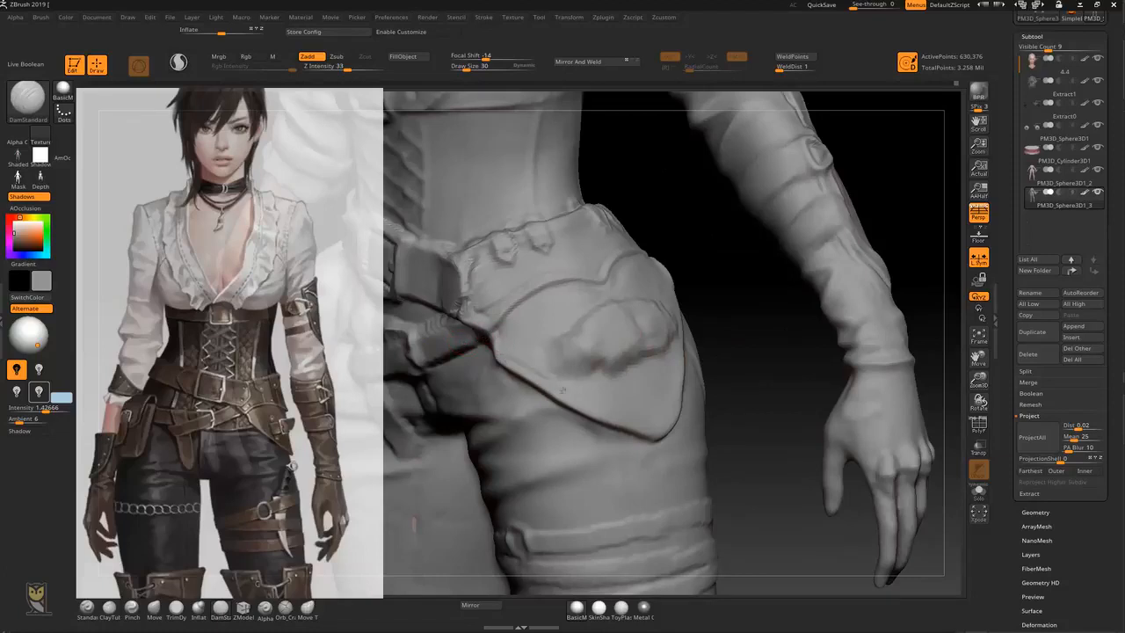
drag(728, 389, 640, 382)
mouse_move(849, 290)
mouse_down()
mouse_move(695, 282)
mouse_move(650, 310)
mouse_move(631, 349)
mouse_up()
shift+drag(662, 311, 649, 320)
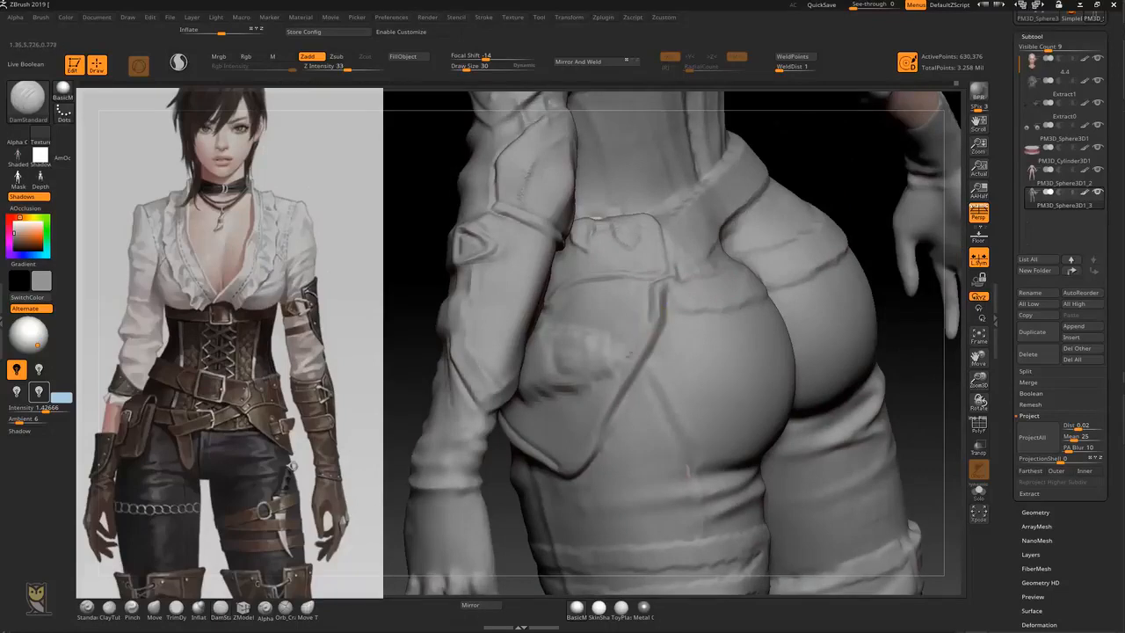
drag(563, 466, 648, 346)
drag(416, 351, 833, 390)
Cut a crease around the cuff edge at the left wrist and sharpen the folds above it with DamStandard
drag(809, 471, 868, 471)
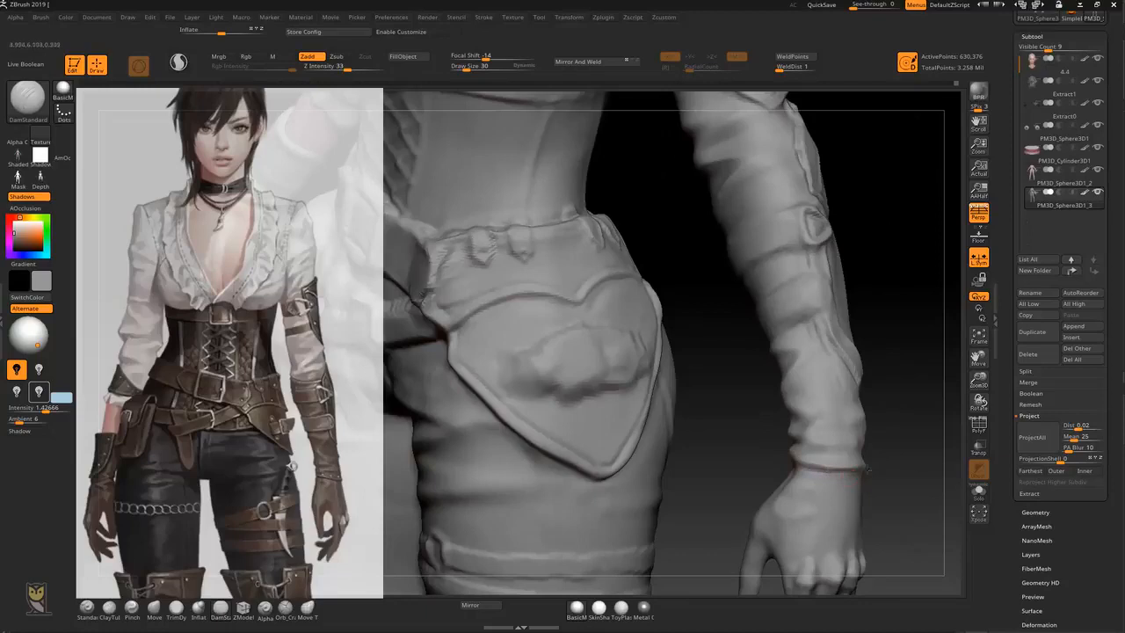
drag(928, 436, 845, 457)
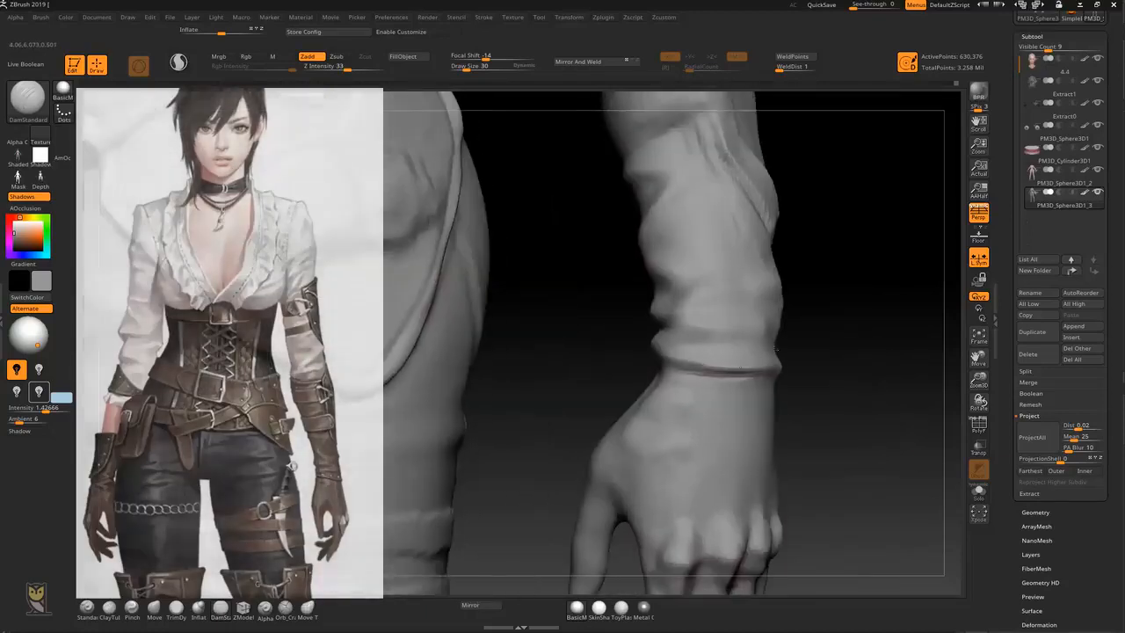
drag(807, 337, 667, 337)
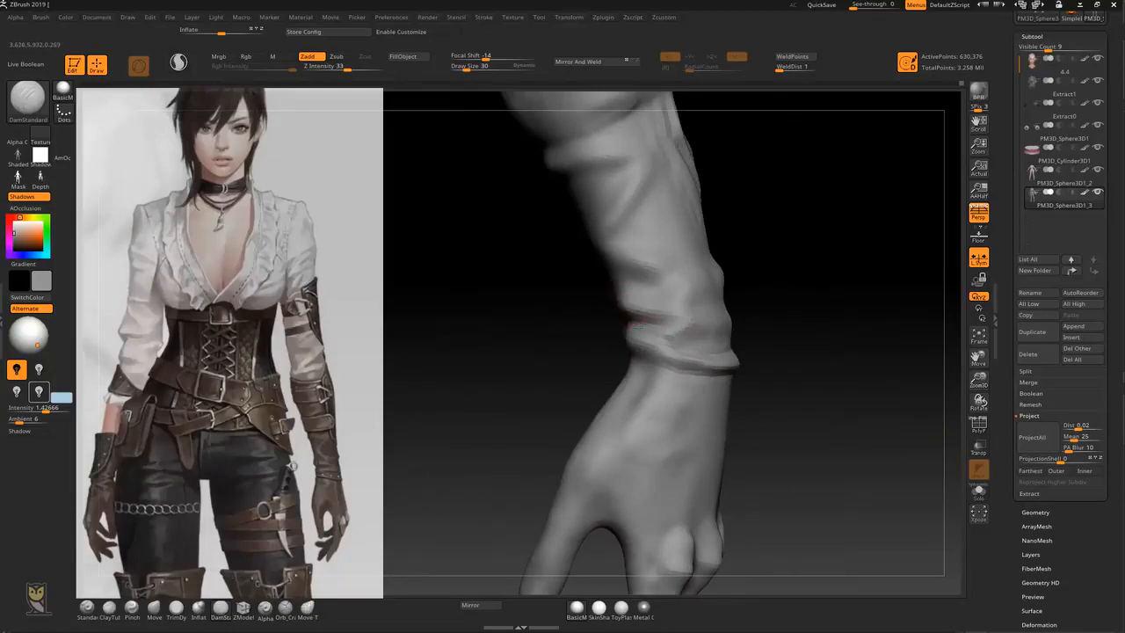
mouse_move(798, 243)
mouse_down()
mouse_move(783, 289)
mouse_move(680, 318)
mouse_up()
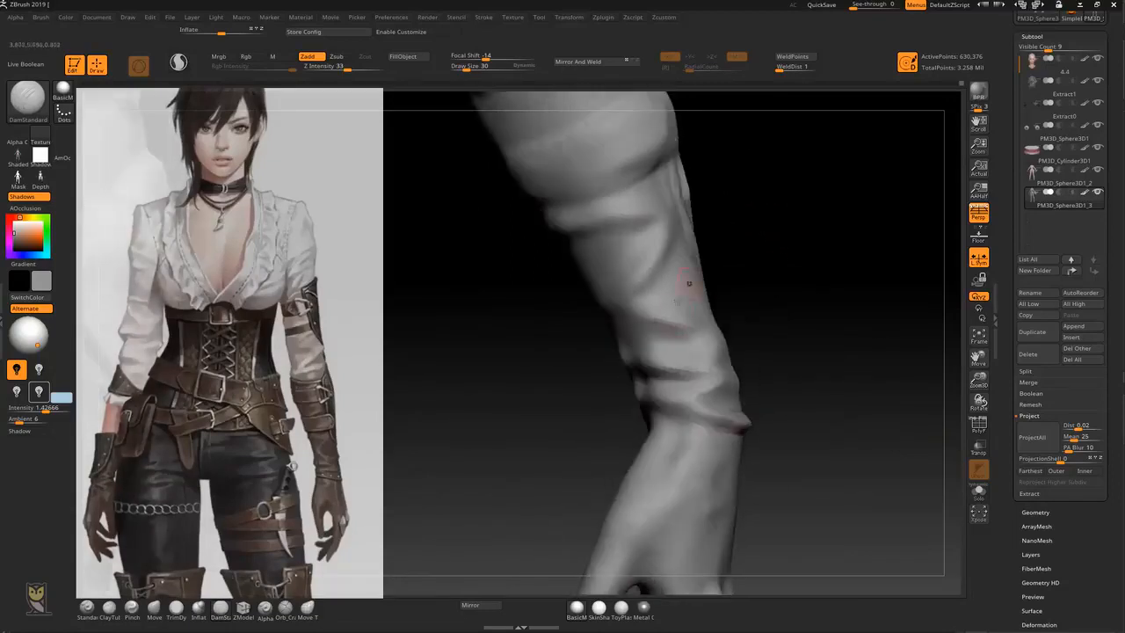
Build up the folds along the left forearm sleeve above the wrist with the Standard brush and smooth them
key(b)
key(s)
key(t)
mouse_move(670, 276)
mouse_down()
mouse_move(672, 216)
mouse_move(645, 254)
mouse_up()
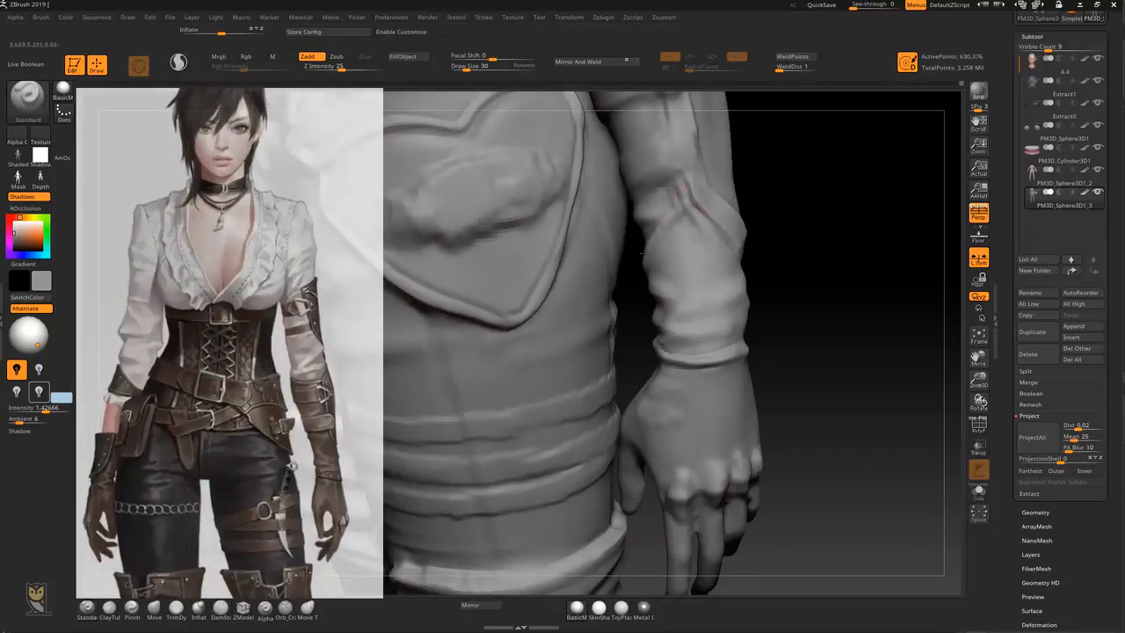
mouse_move(704, 281)
mouse_down()
mouse_move(728, 301)
mouse_move(659, 332)
mouse_up()
mouse_move(810, 302)
mouse_down()
mouse_move(736, 231)
mouse_move(703, 230)
mouse_move(634, 256)
mouse_move(659, 299)
mouse_up()
key(shift)
key(shift)
alt+drag(688, 195, 671, 251)
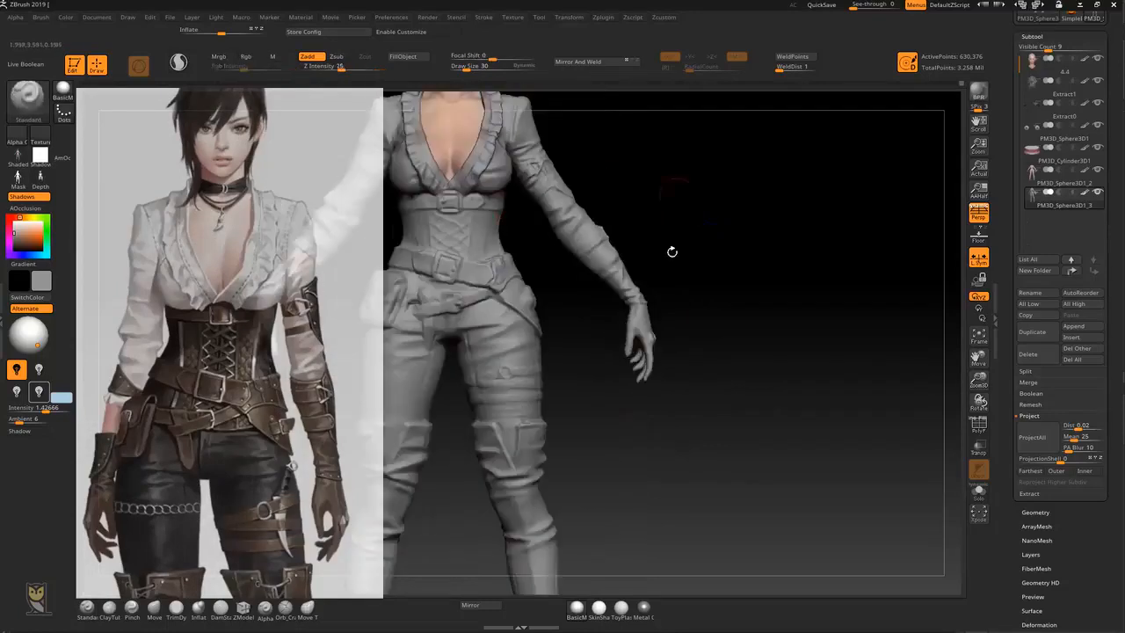
Carve mirrored vertical seams and slanted stitch lines into the corset's side panels with DamStandard, turning on X symmetry
alt+drag(771, 205, 836, 260)
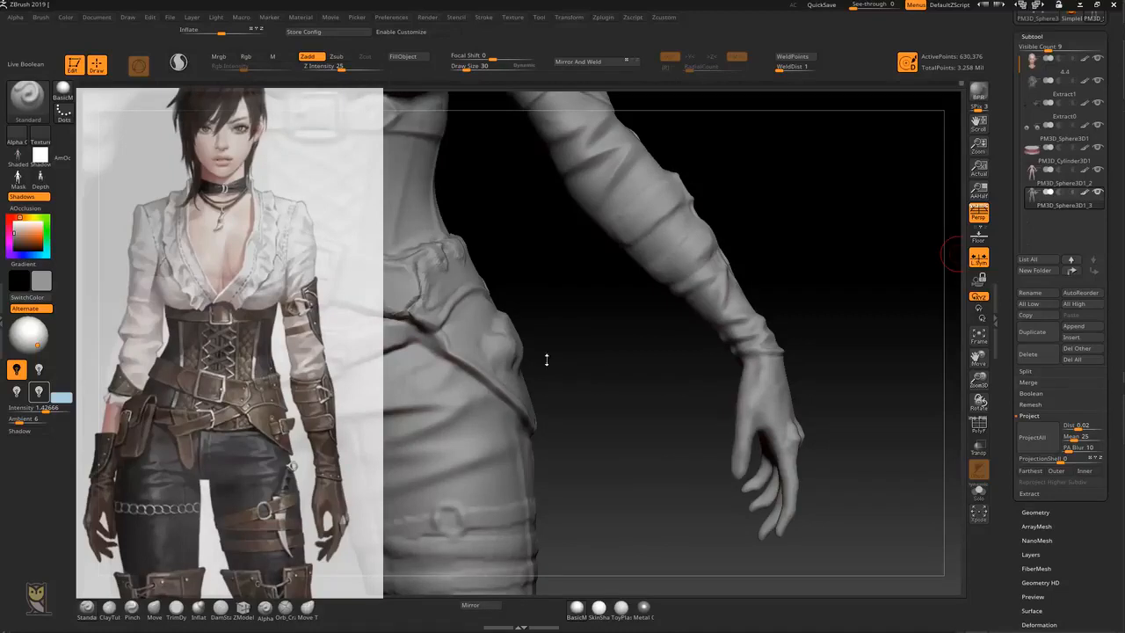
alt+drag(716, 401, 660, 311)
alt+drag(528, 266, 629, 369)
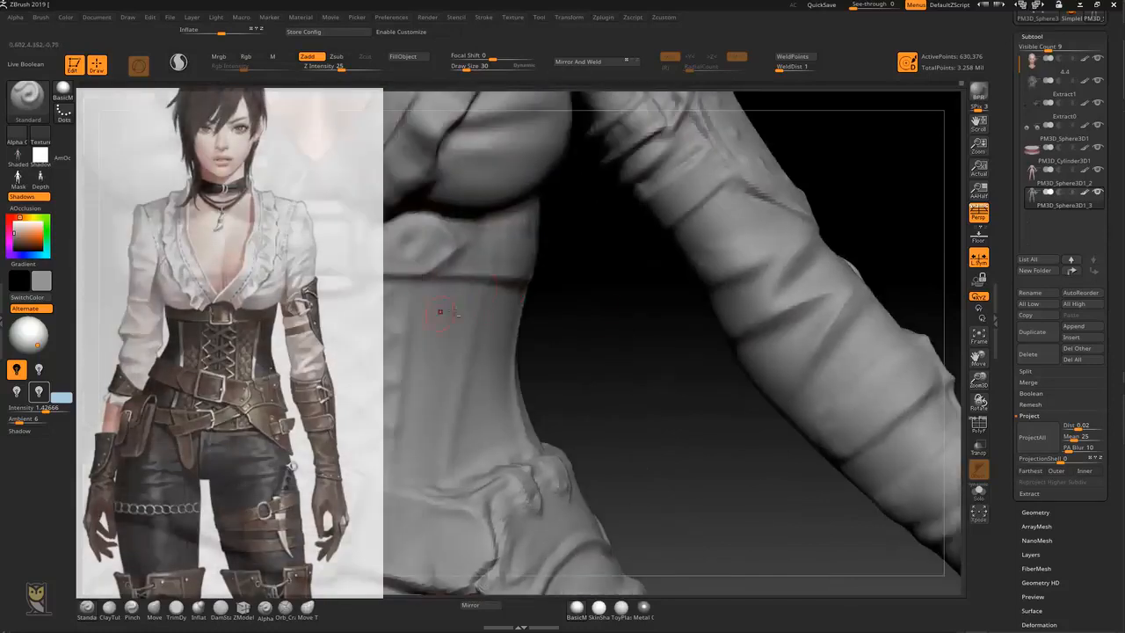
alt+drag(639, 297, 674, 272)
key(b)
key(d)
key(s)
key(x)
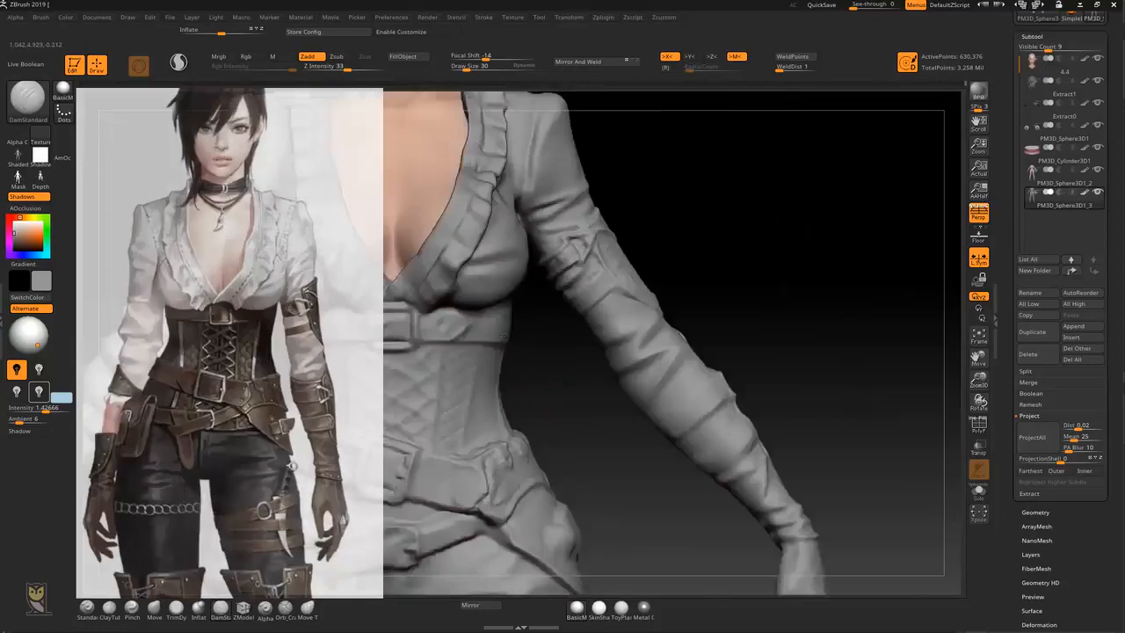
ctrl+right_drag(503, 336, 483, 341)
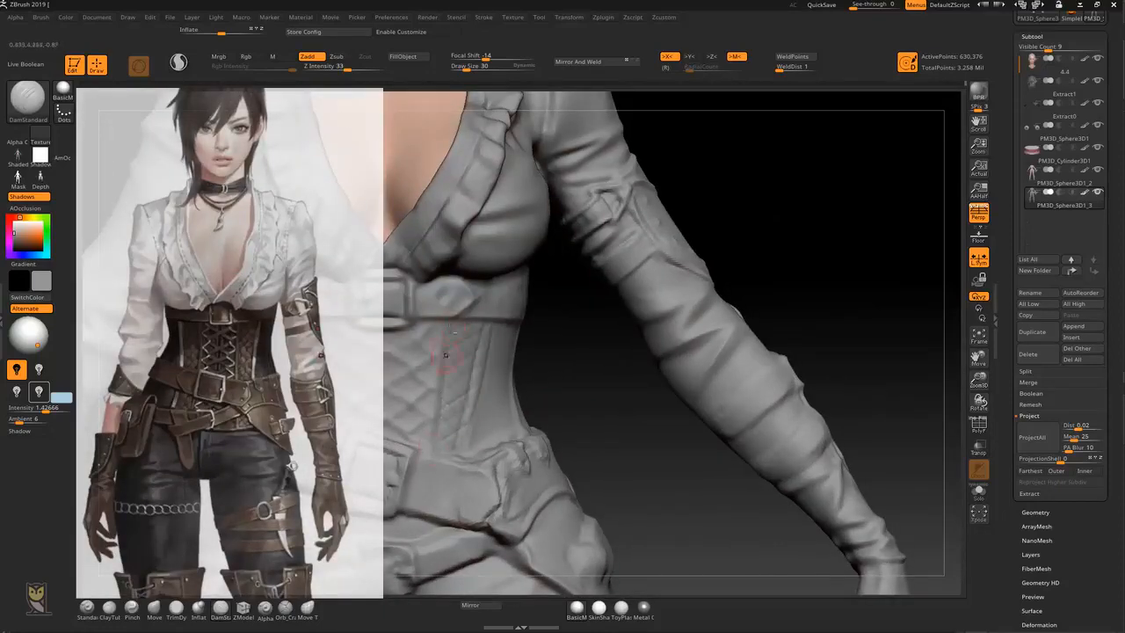
mouse_move(638, 371)
alt+mouse_down()
mouse_move(663, 354)
mouse_move(732, 352)
alt+mouse_up()
ctrl+right_drag(635, 340, 575, 305)
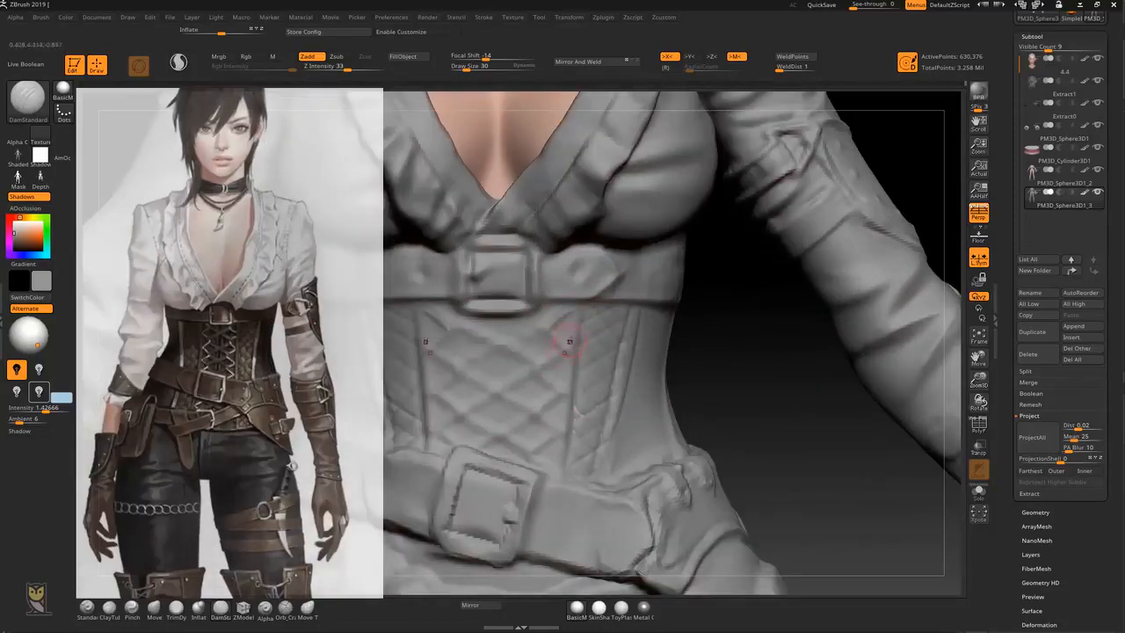
Add small mirrored tabs along the inner edges of the corset's side panels with ClayTubes at draw size 22
key(b)
key(s)
key(t)
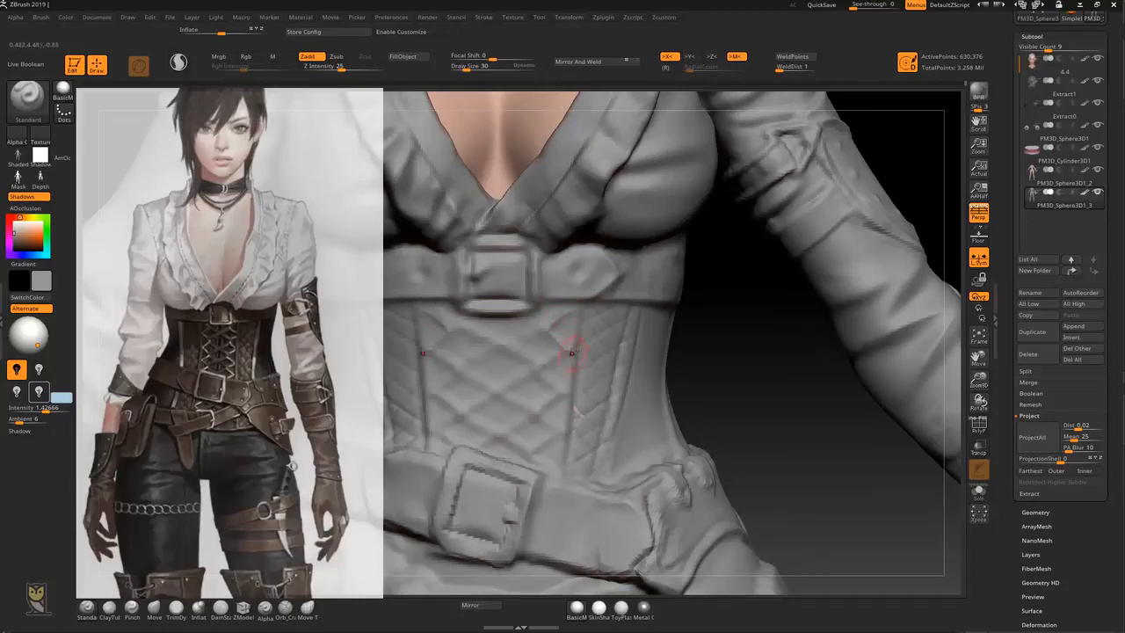
key(b)
key(c)
key(t)
key([)
drag(554, 331, 572, 352)
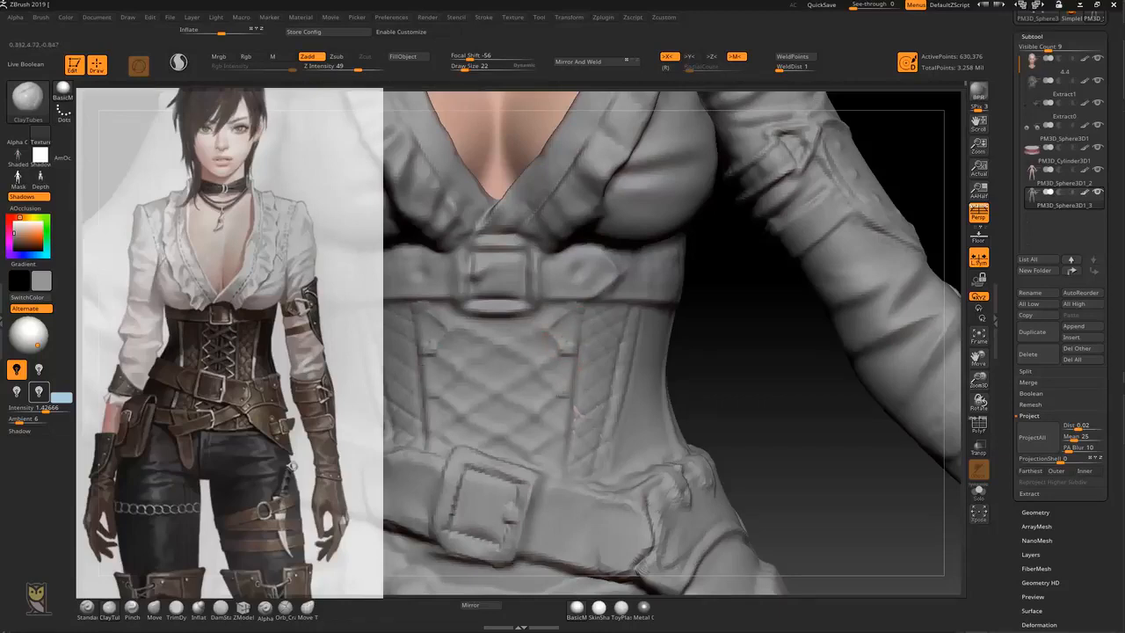
Raise the mirrored lace ends along both edges of the corset's front panel with the Standard brush at draw size 18
key(b)
key(s)
key(t)
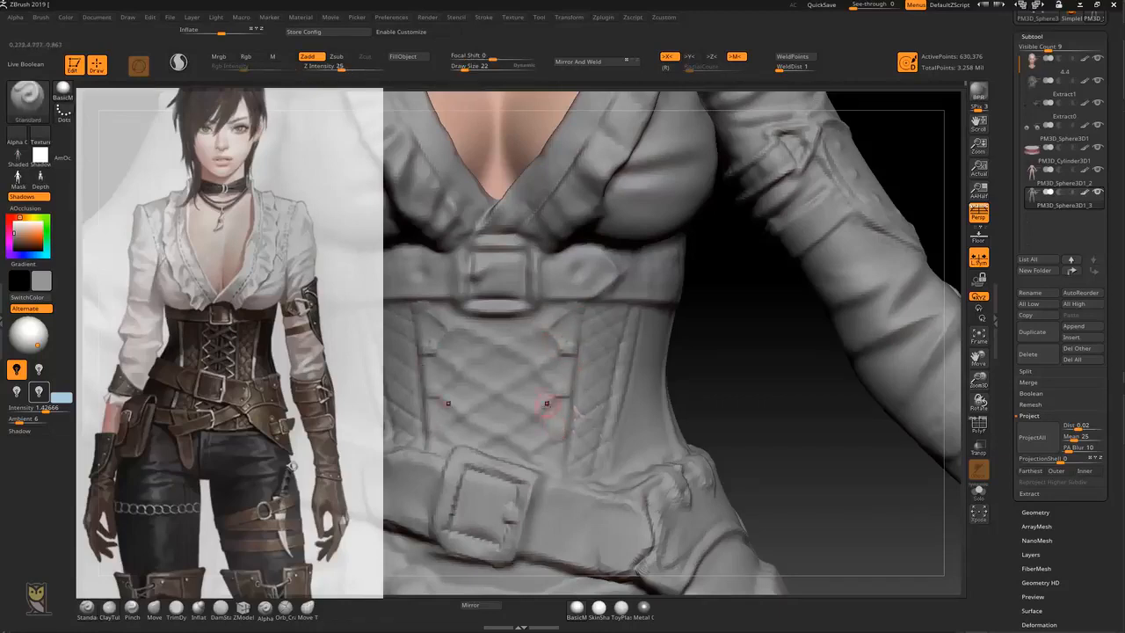
key([)
drag(442, 323, 426, 309)
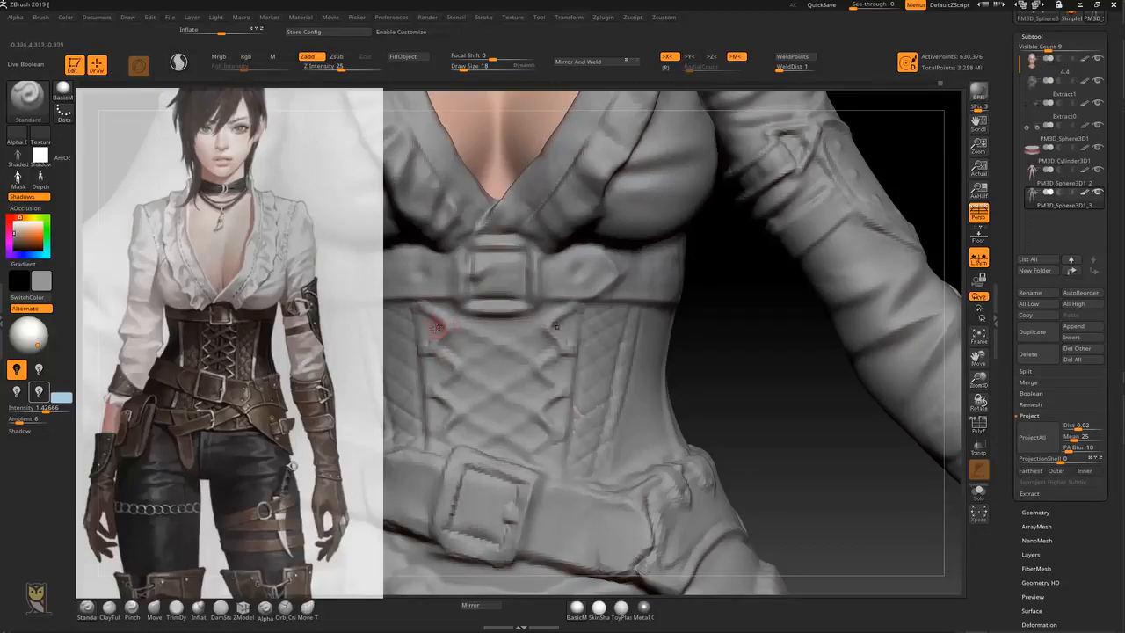
Turn off symmetry and build the crisscrossing laces over the corset's front panel with ClayTubes at draw size 30
key(b)
key(c)
key(t)
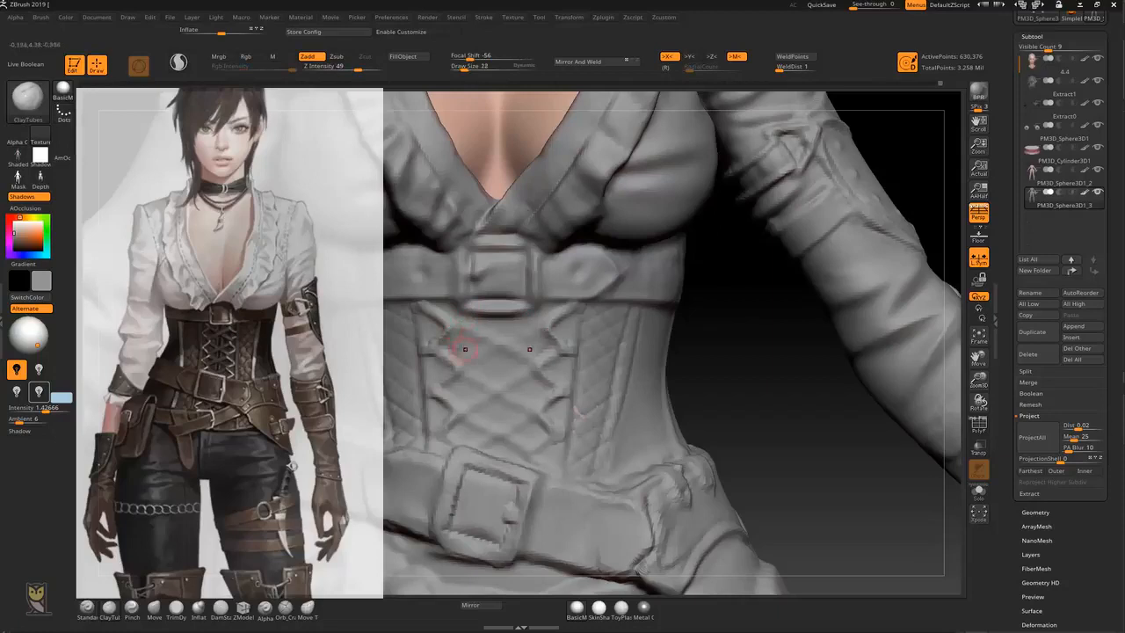
key(x)
mouse_move(451, 327)
mouse_down()
mouse_move(550, 369)
mouse_move(458, 407)
mouse_up()
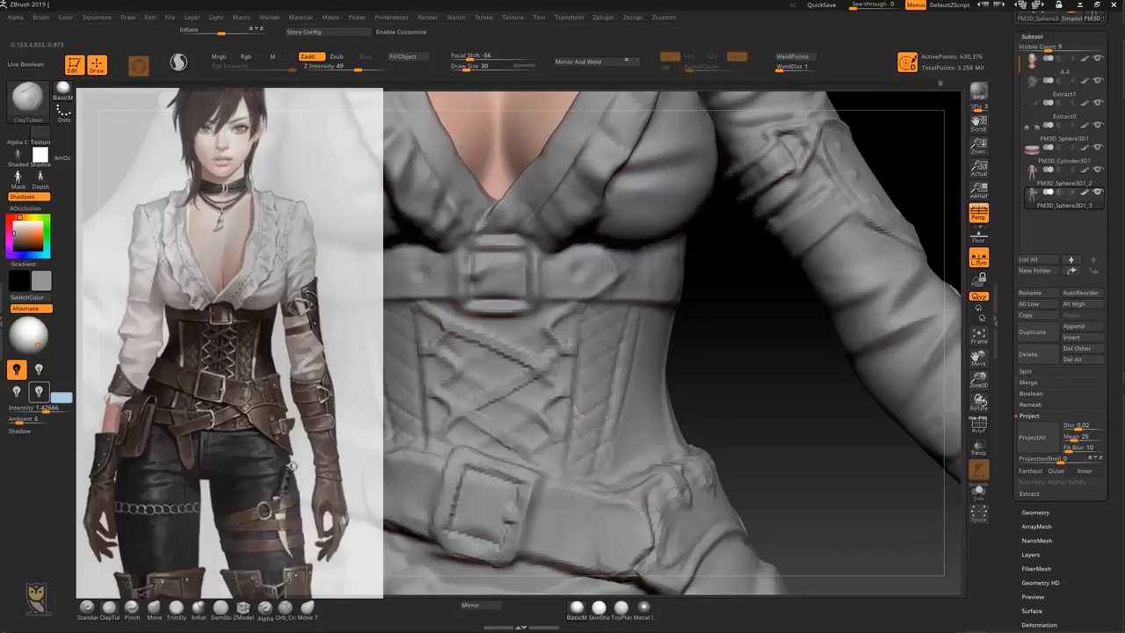
mouse_move(557, 313)
mouse_down()
mouse_move(450, 369)
mouse_move(541, 416)
mouse_move(466, 449)
mouse_up()
alt+drag(703, 387, 738, 413)
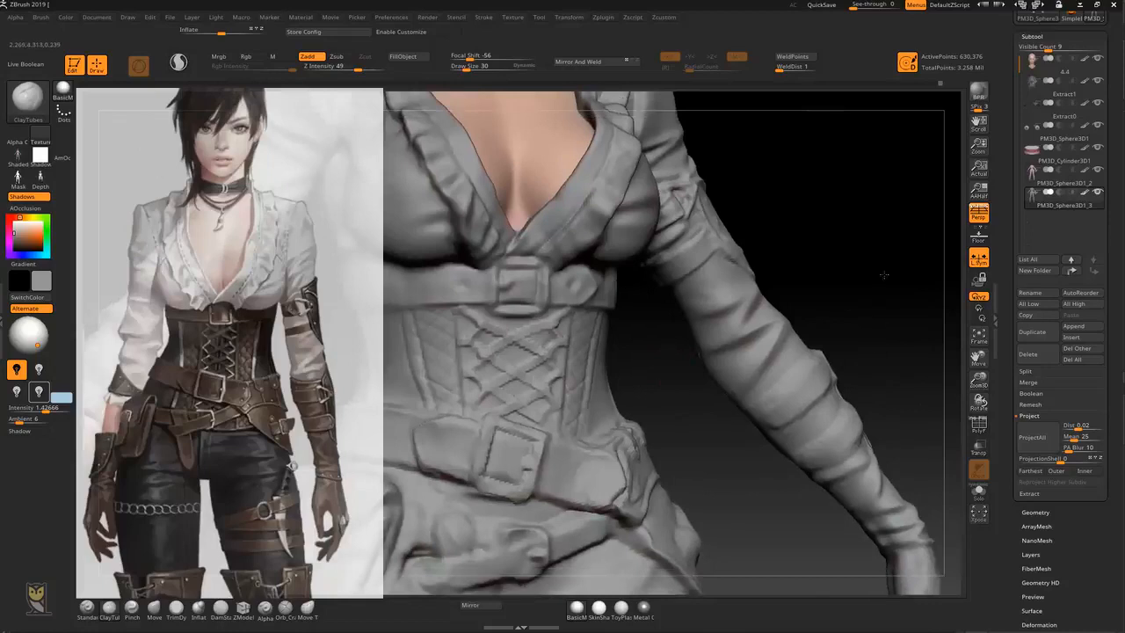
Examine the corset, the back of the outfit and the right sleeve from several angles
drag(878, 281, 888, 251)
drag(815, 256, 826, 261)
key(b)
key(d)
key(s)
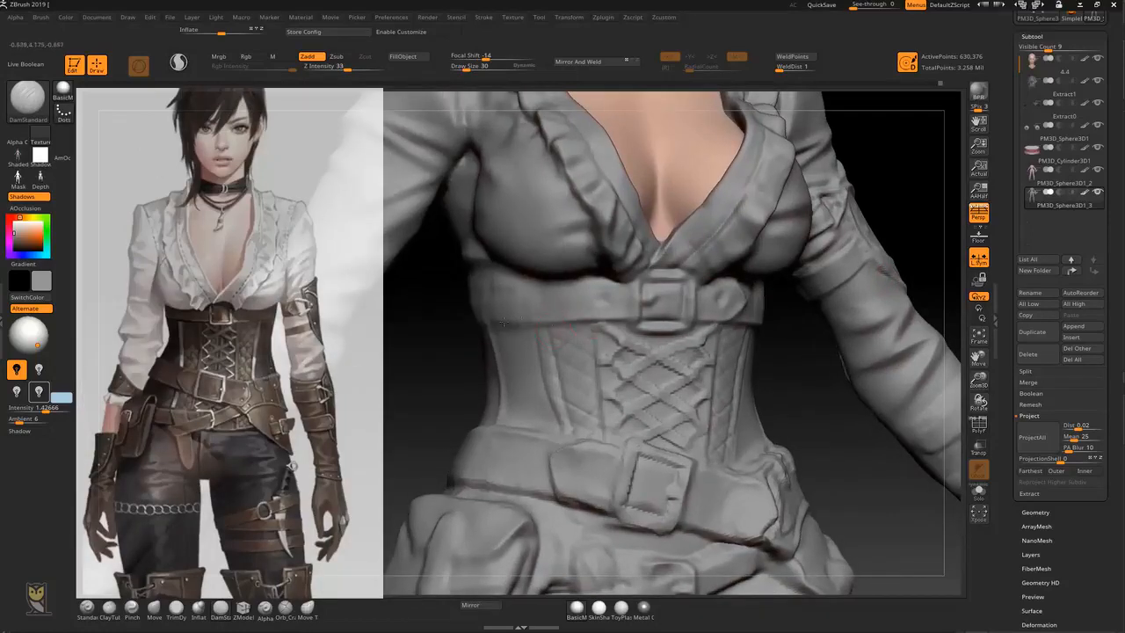
drag(444, 295, 521, 298)
right_drag(545, 297, 620, 294)
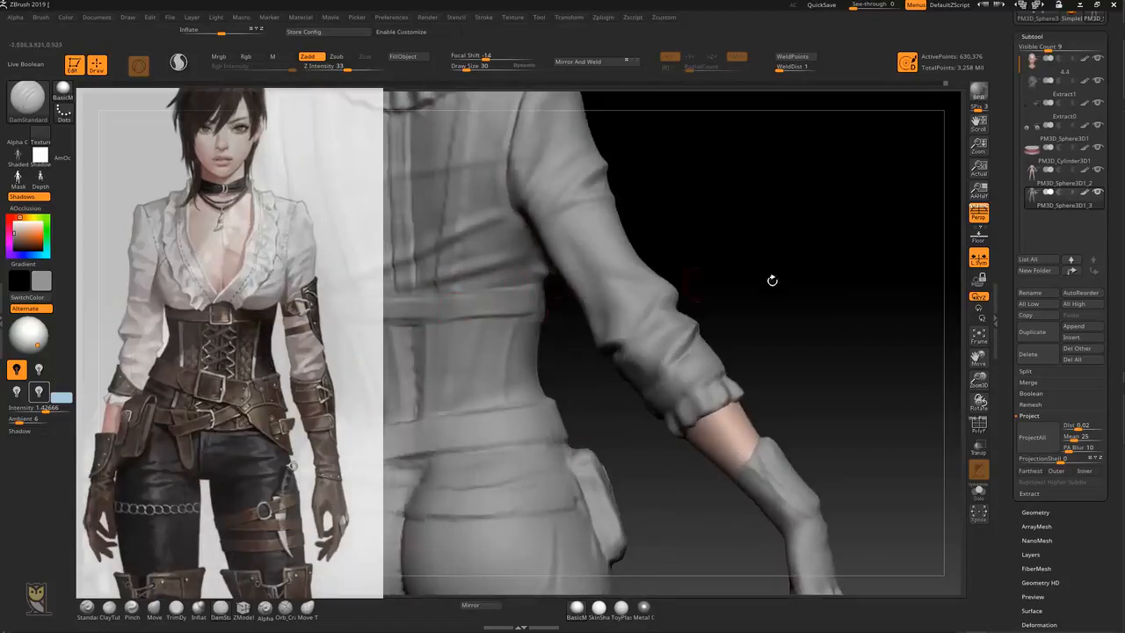
ctrl+right_drag(689, 262, 691, 263)
right_drag(663, 329, 775, 403)
right_drag(746, 493, 909, 437)
alt+right_drag(492, 369, 511, 335)
mouse_move(440, 290)
alt+right_down()
mouse_move(525, 280)
mouse_move(517, 269)
alt+right_up()
Flatten the lower right sleeve between its last fold and the ruffled cuff with TrimDynamic at draw size 54
key(b)
key(t)
key(d)
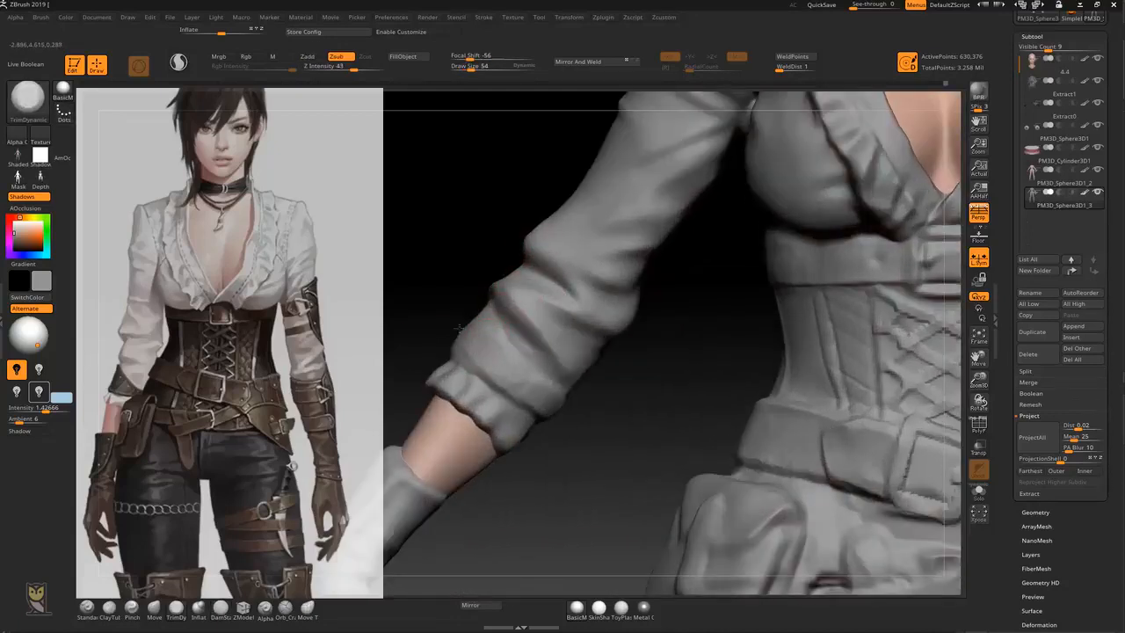
mouse_move(429, 299)
right_down()
mouse_move(571, 309)
mouse_move(793, 390)
mouse_move(543, 373)
right_up()
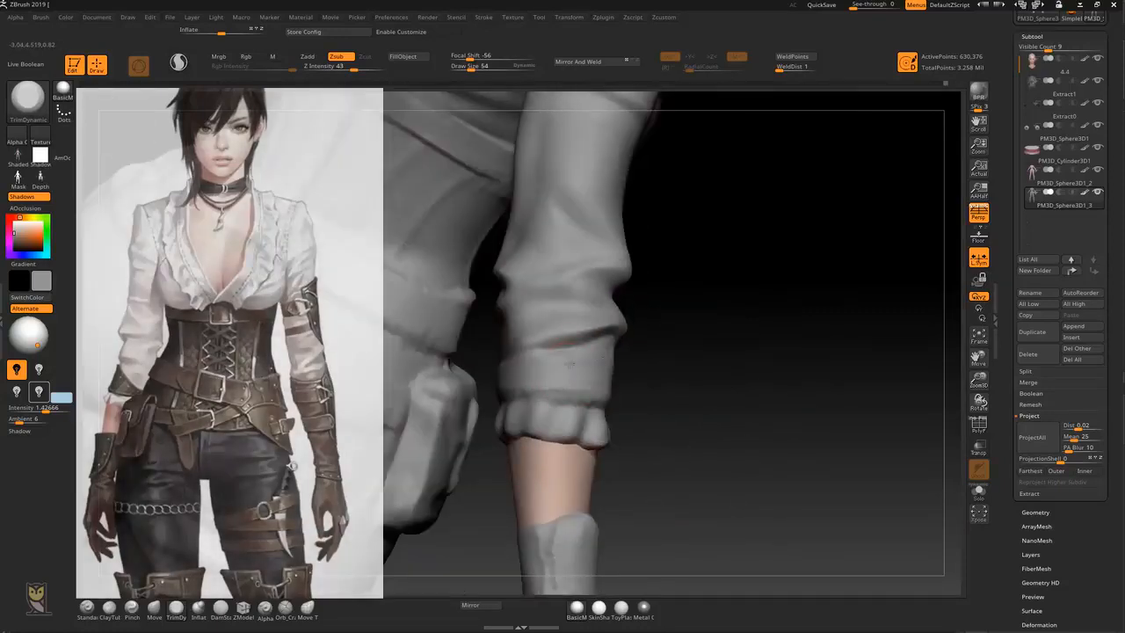
right_drag(714, 373, 611, 363)
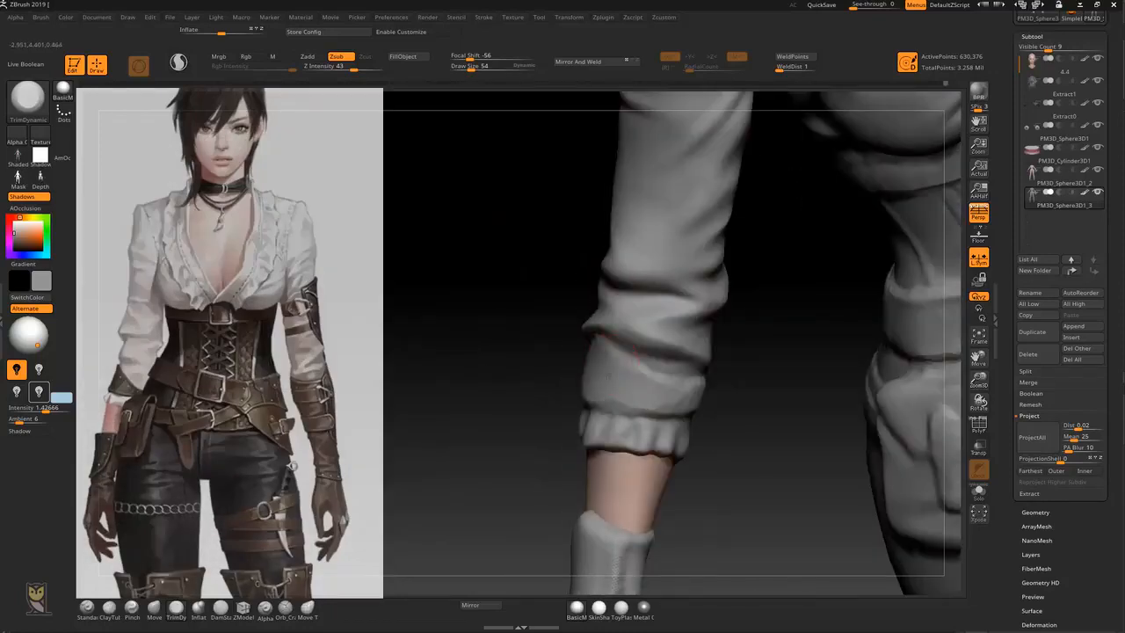
right_drag(753, 389, 662, 387)
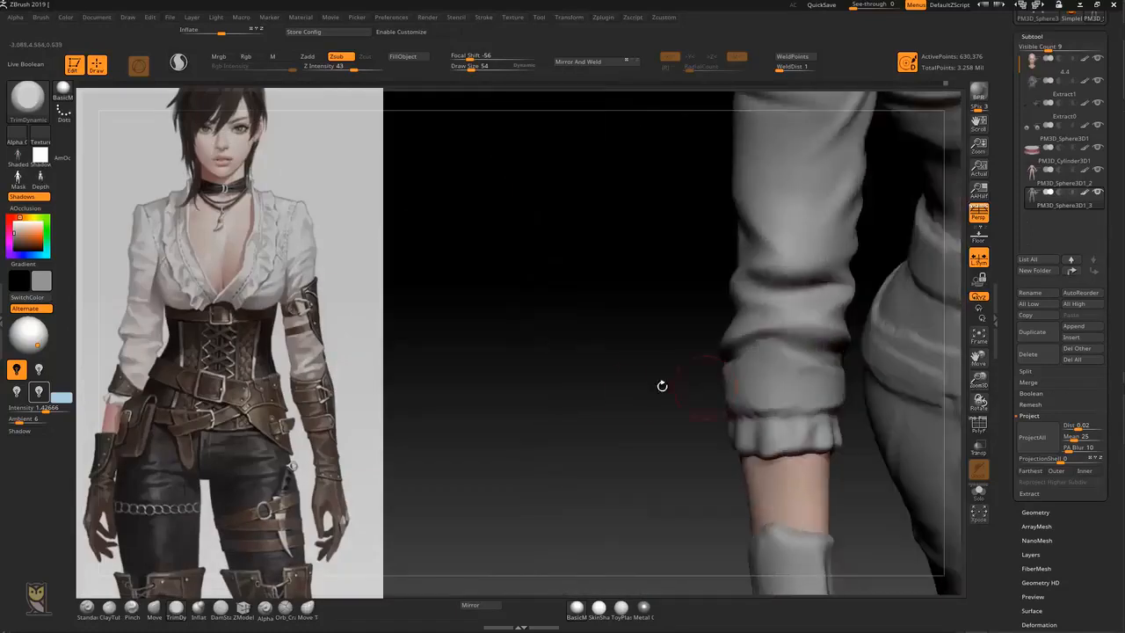
mouse_move(638, 430)
ctrl+right_down()
mouse_move(577, 407)
mouse_move(631, 385)
ctrl+right_up()
Sharpen the edge under the lowest fold of the right sleeve with DamStandard
key(b)
key(d)
key(s)
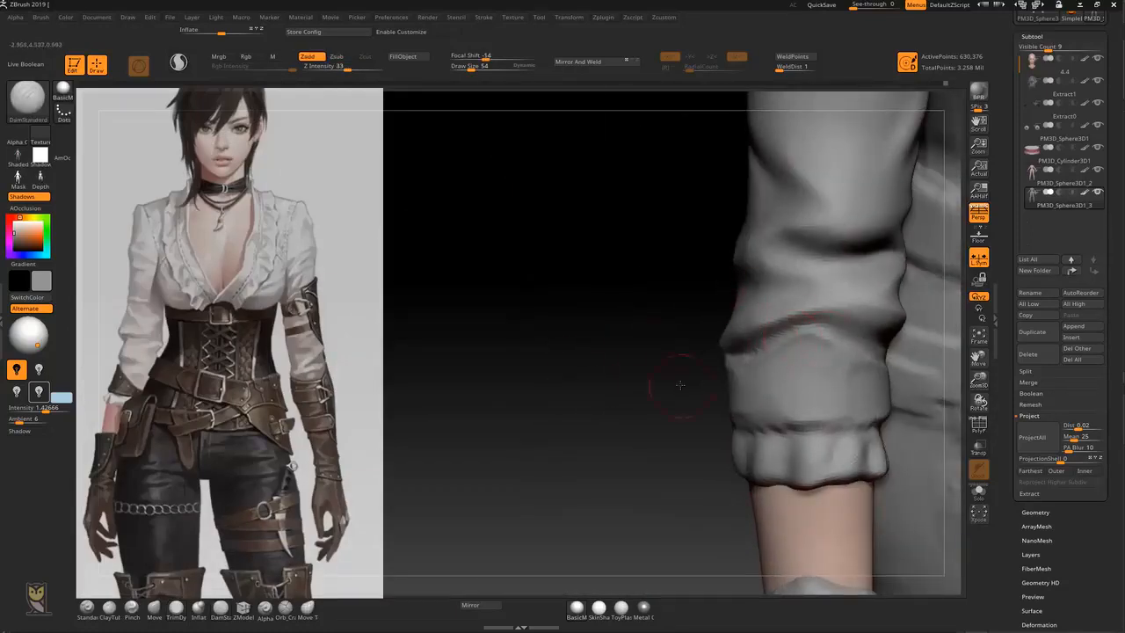
right_drag(680, 384, 859, 354)
drag(866, 351, 907, 359)
drag(809, 330, 904, 359)
Cut a crease around the seam above the right cuff ruffle and extend the fold's edge with DamStandard
right_drag(708, 441, 648, 421)
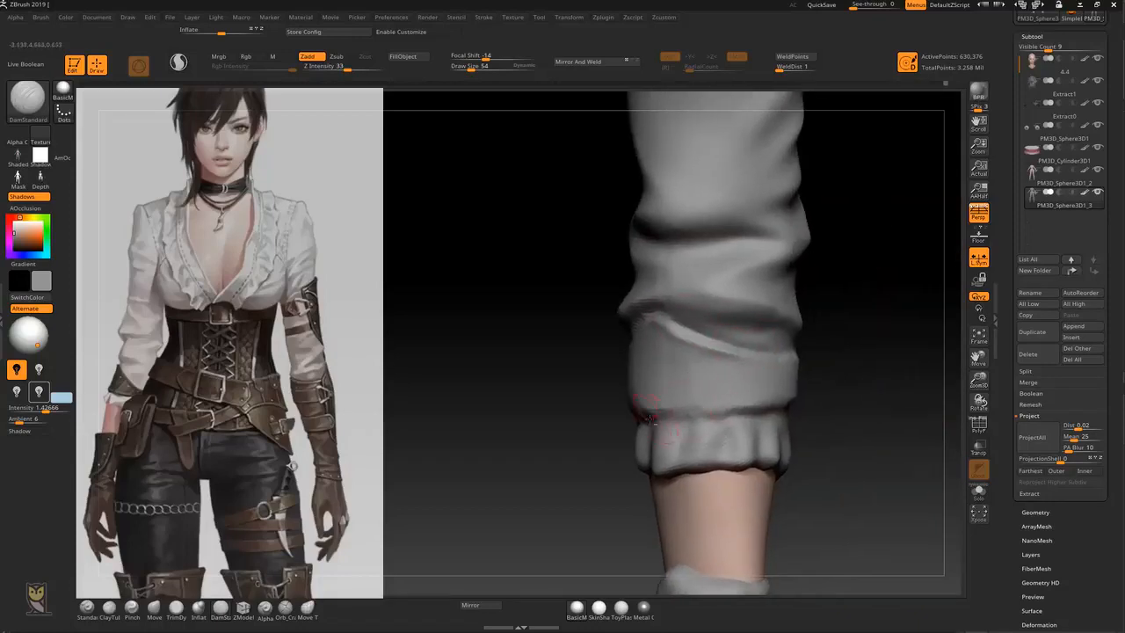
right_drag(736, 417, 535, 420)
drag(535, 420, 677, 415)
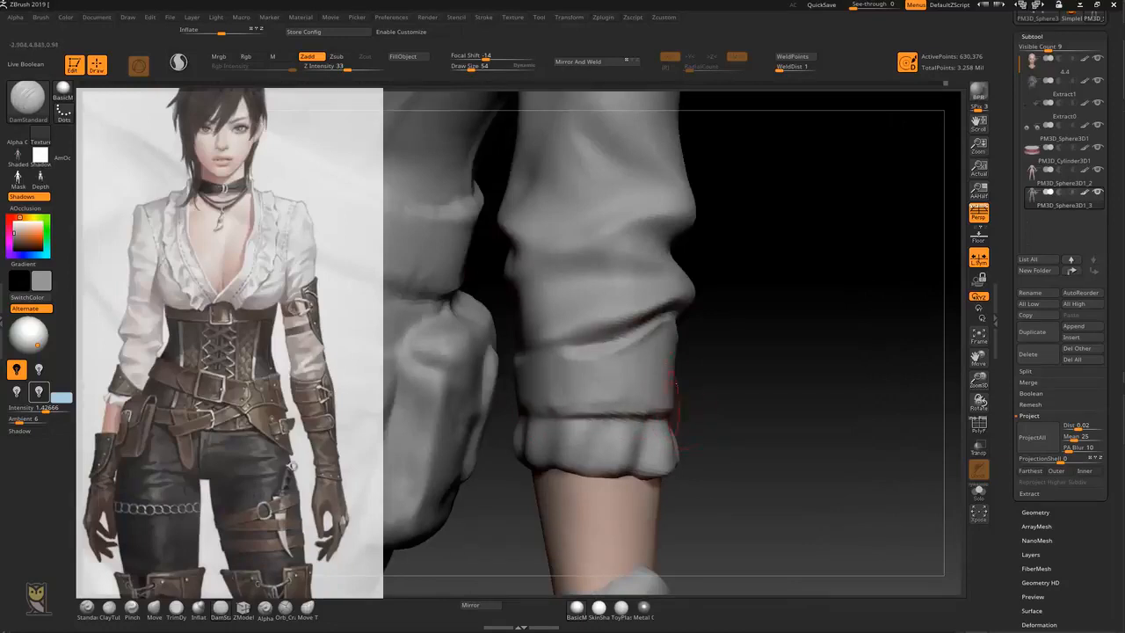
drag(531, 354, 599, 347)
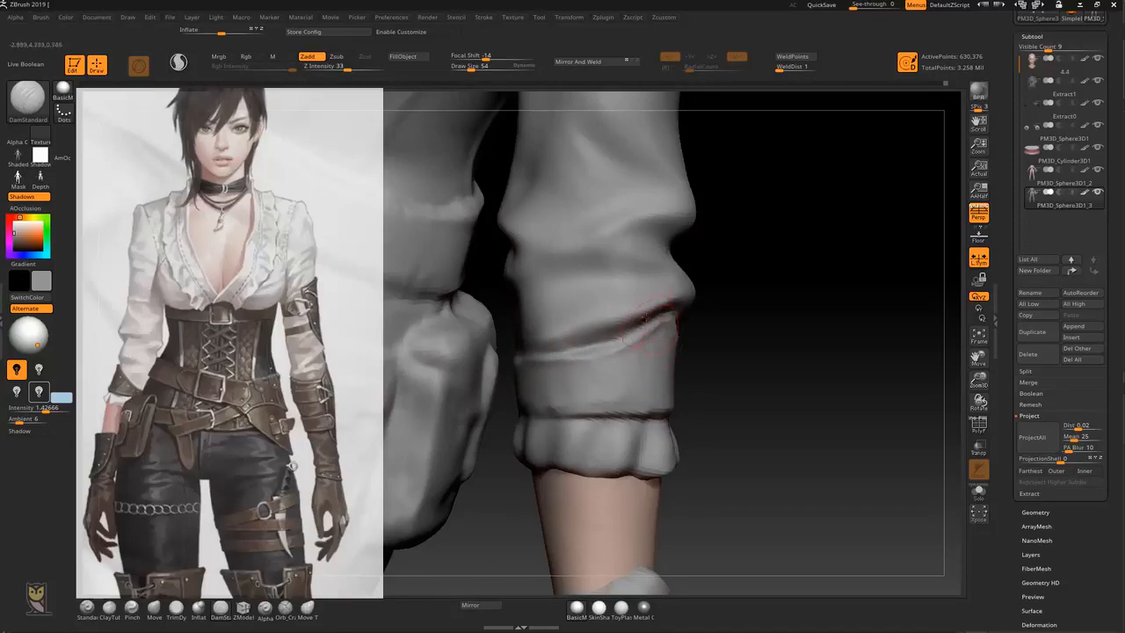
Trim the right sleeve band with TrimDynamic and redefine its upper edge with DamStandard at draw size 50
key(b)
key(t)
key(d)
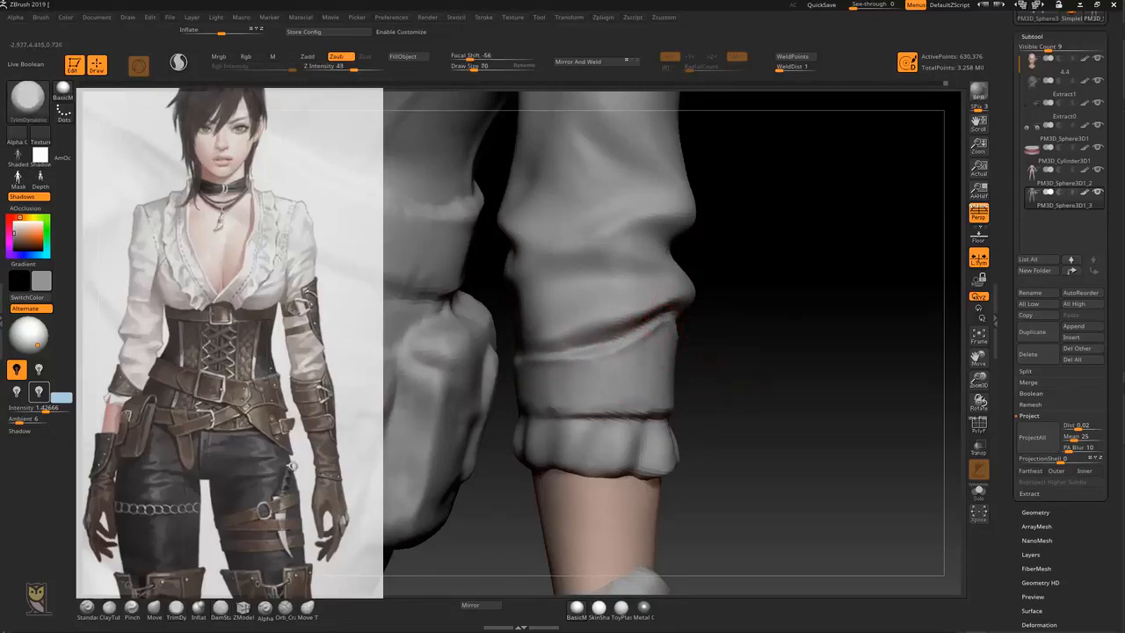
mouse_move(735, 357)
mouse_down()
mouse_move(870, 360)
mouse_move(839, 394)
mouse_move(546, 443)
mouse_move(532, 357)
mouse_move(529, 519)
mouse_up()
key(b)
key(d)
key(s)
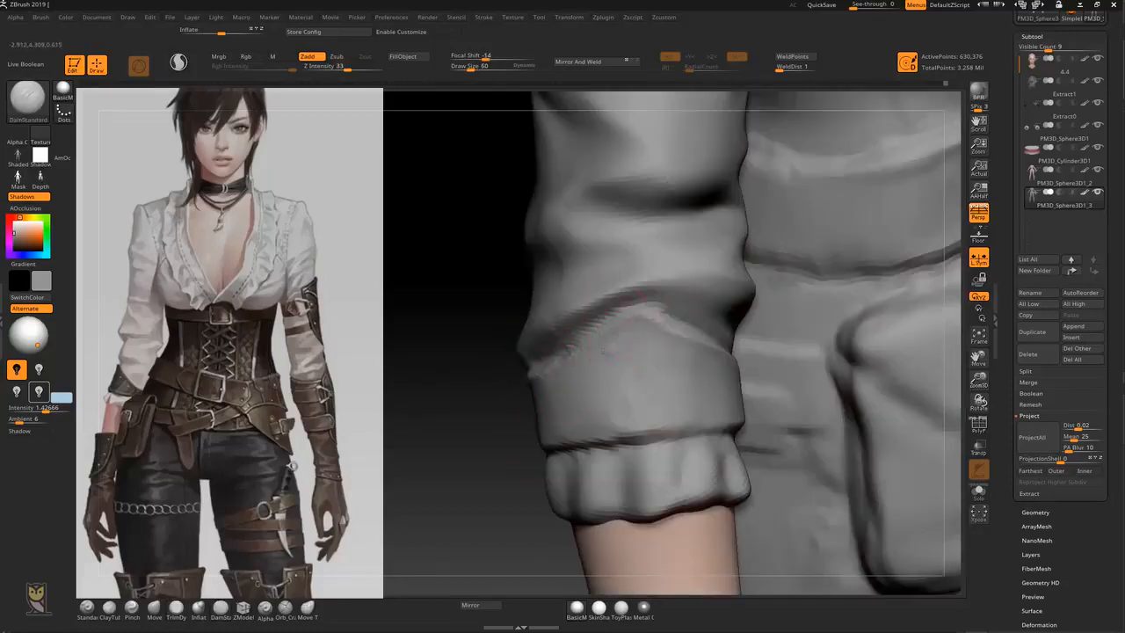
drag(642, 332, 723, 360)
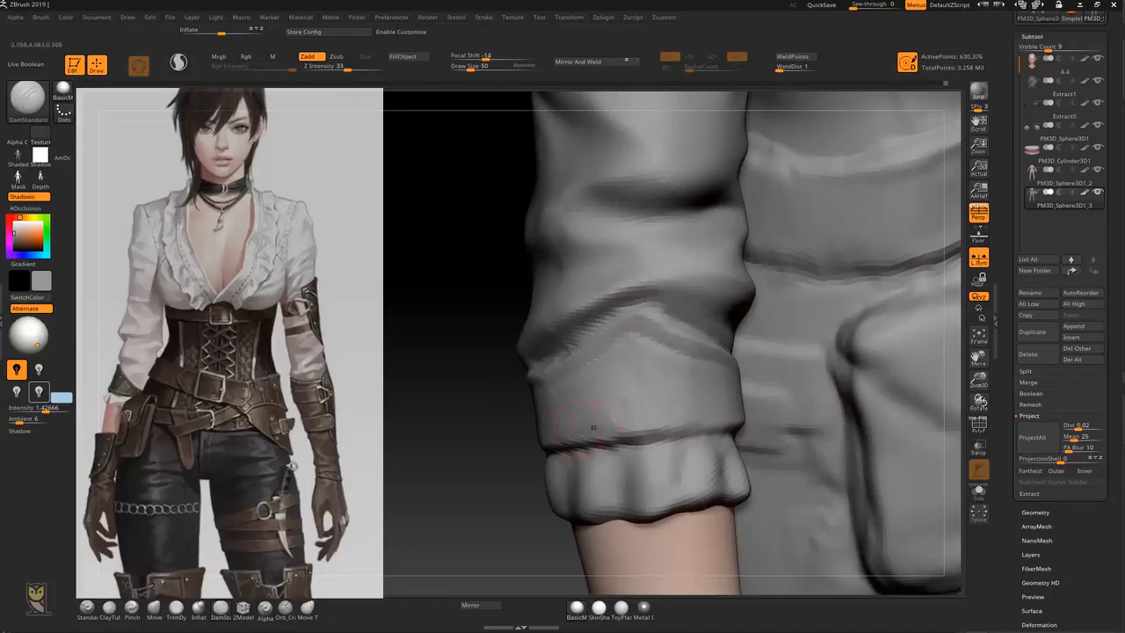
Form a narrow rim around the lower edge of the right sleeve band, just above the ruffle, with DamStandard
drag(574, 431, 699, 419)
drag(518, 456, 747, 436)
drag(569, 429, 437, 440)
drag(724, 391, 773, 385)
drag(498, 431, 607, 413)
shift+drag(538, 415, 607, 411)
drag(516, 426, 665, 407)
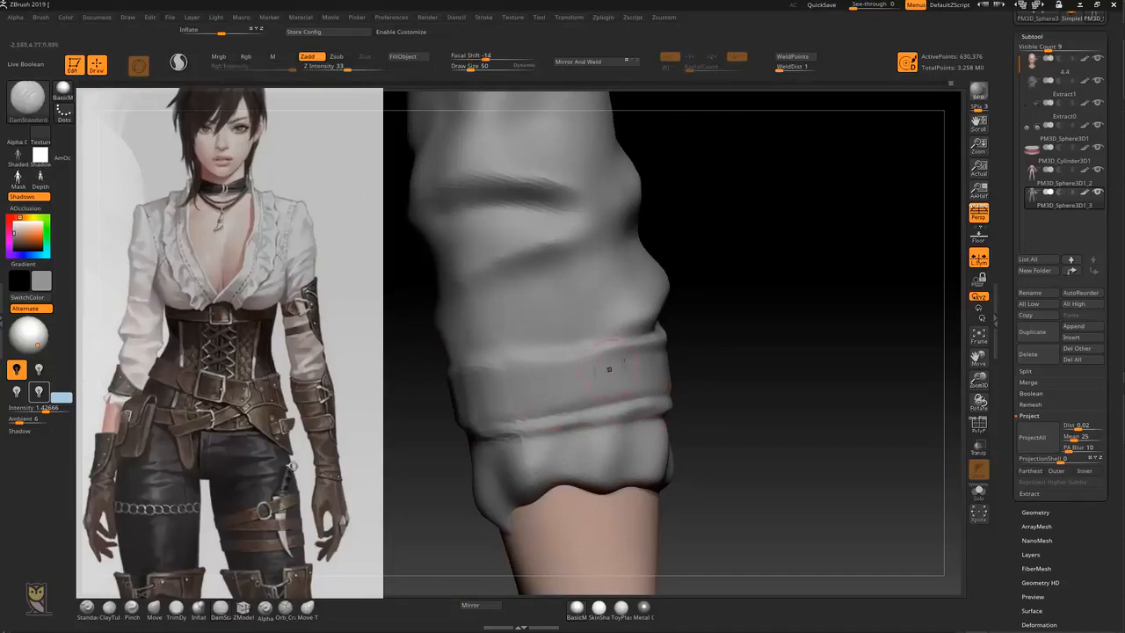
Continue the upper and lower rims of the sleeve band around the right arm with DamStandard and smooth between them
drag(635, 356, 481, 378)
mouse_move(734, 352)
mouse_down()
mouse_move(711, 351)
mouse_move(785, 356)
mouse_move(723, 359)
mouse_up()
mouse_move(583, 427)
mouse_down()
mouse_move(480, 441)
mouse_move(497, 438)
mouse_up()
drag(792, 381, 751, 395)
drag(645, 384, 664, 385)
drag(527, 396, 648, 385)
mouse_move(512, 348)
mouse_down()
mouse_move(652, 345)
mouse_move(661, 368)
mouse_move(640, 393)
mouse_move(703, 392)
mouse_up()
shift+drag(592, 389, 722, 382)
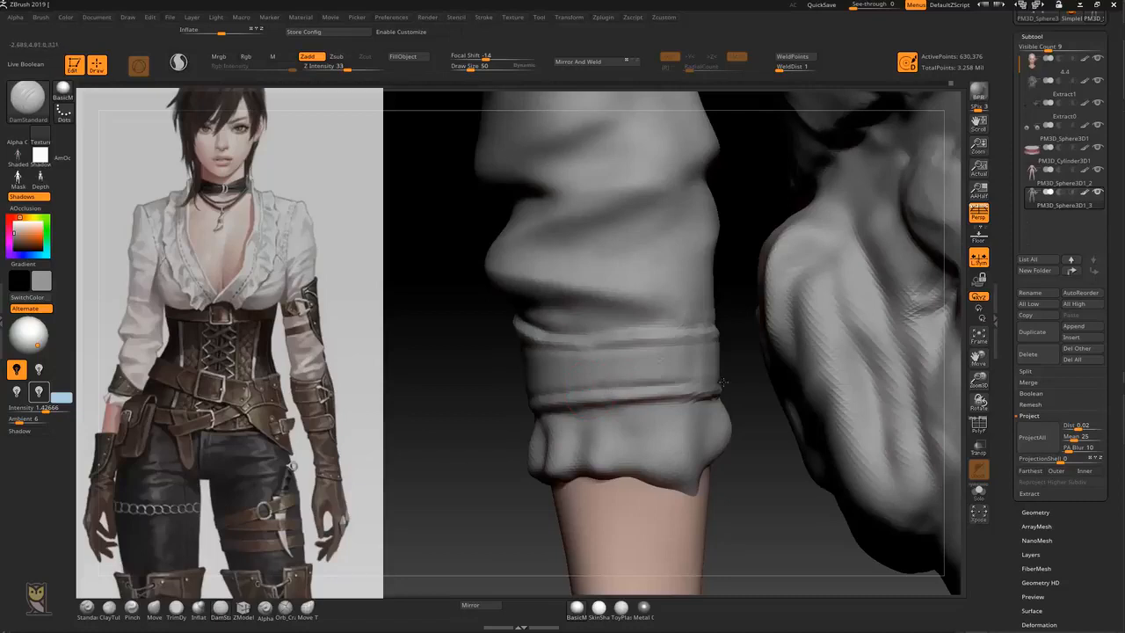
Add thin diagonal ridges across the right sleeve band with the Standard brush at draw size 26
alt+drag(508, 371, 818, 287)
drag(741, 237, 694, 230)
mouse_move(555, 273)
alt+mouse_down()
mouse_move(707, 460)
mouse_move(760, 475)
mouse_move(797, 525)
alt+mouse_up()
key(b)
key(s)
key(t)
key([)
key([)
key([)
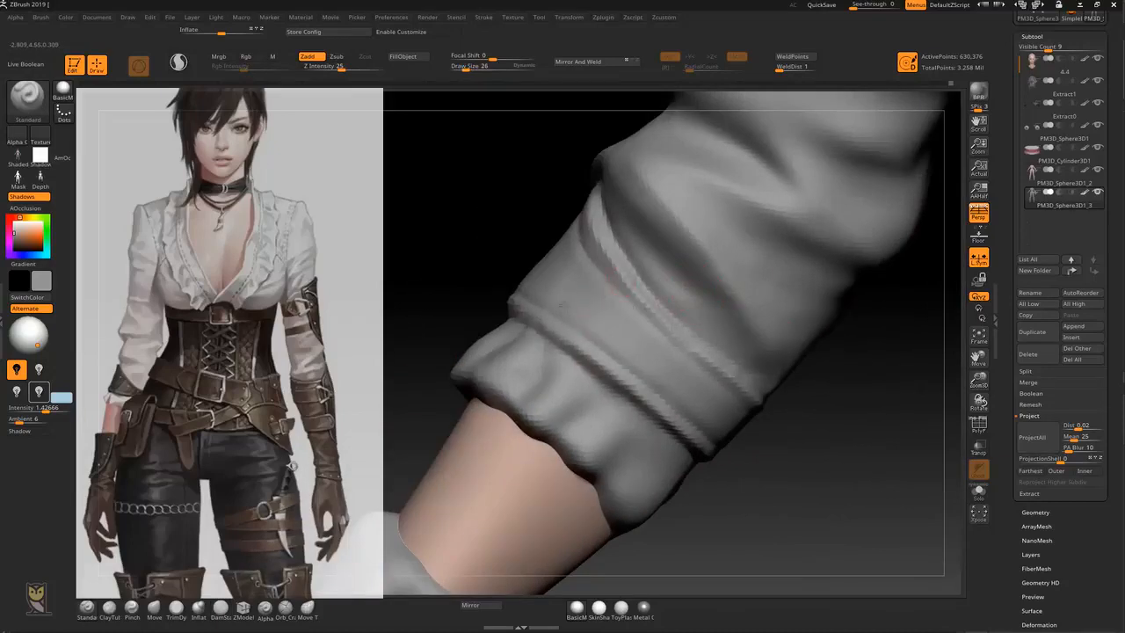
drag(608, 292, 550, 302)
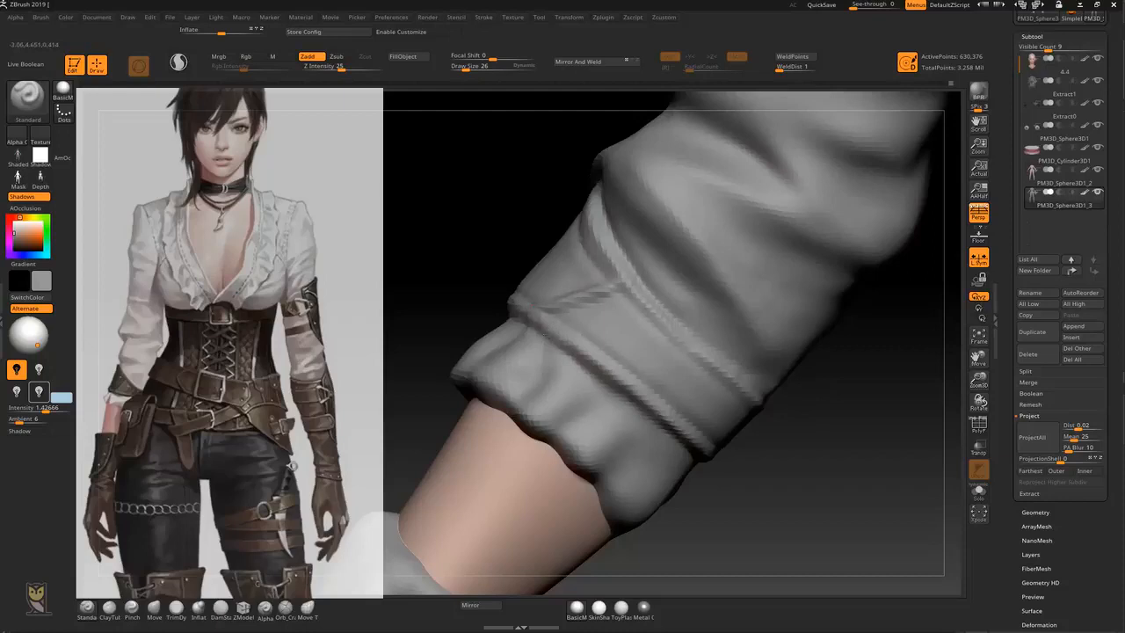
drag(674, 350, 626, 372)
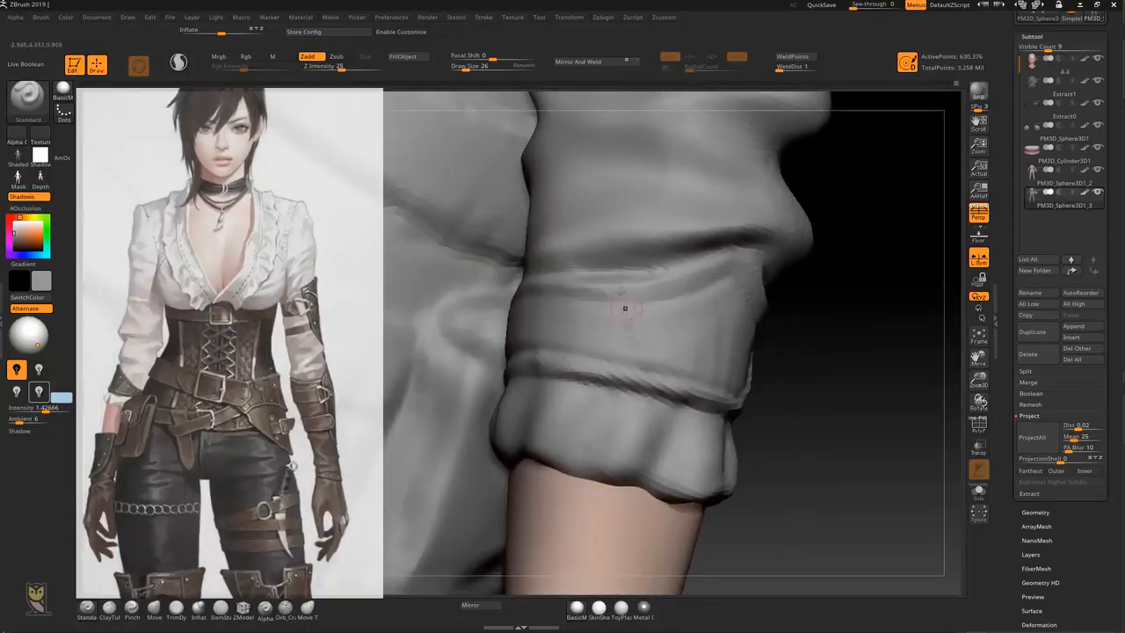
drag(646, 367, 618, 334)
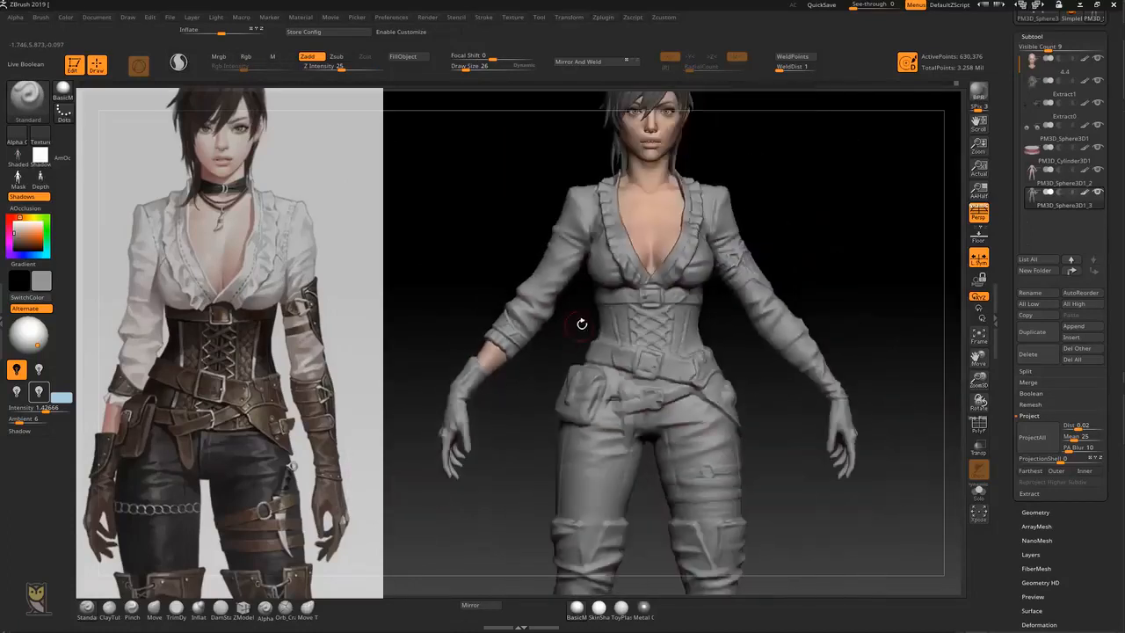
Flatten the fold near the right elbow with TrimDynamic at draw size 54
mouse_move(590, 328)
alt+mouse_down()
mouse_move(568, 334)
mouse_move(562, 360)
alt+mouse_up()
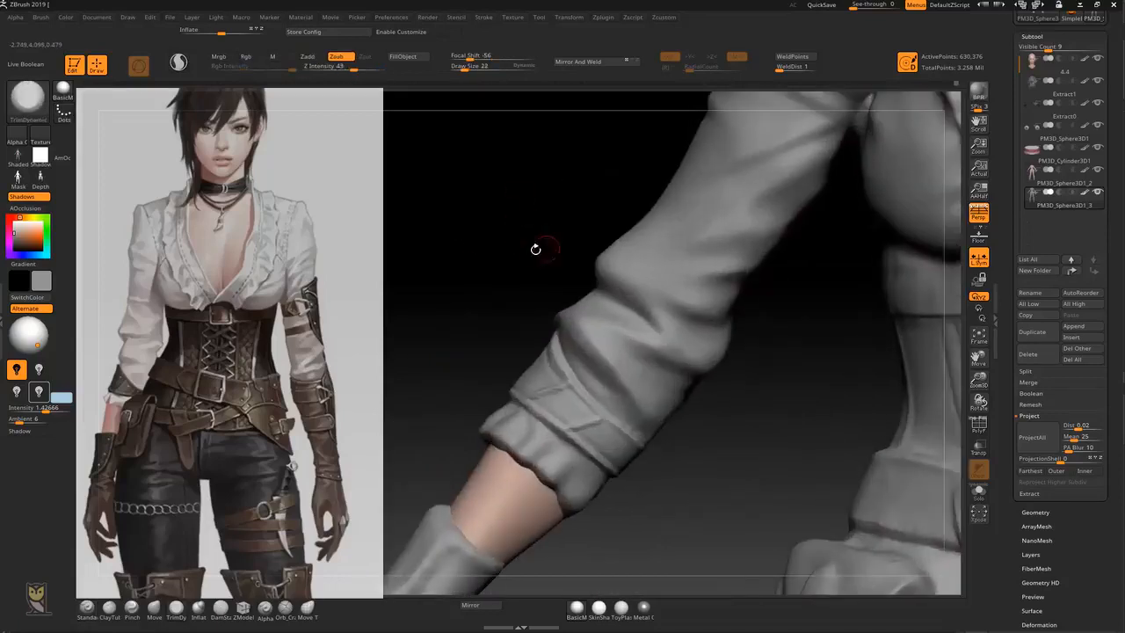
key(bracketleft)
key(bracketright)
key(bracketright)
key(bracketright)
key(bracketright)
key(bracketright)
mouse_move(605, 267)
mouse_down()
mouse_move(615, 290)
mouse_move(585, 231)
mouse_move(603, 228)
mouse_move(621, 253)
mouse_up()
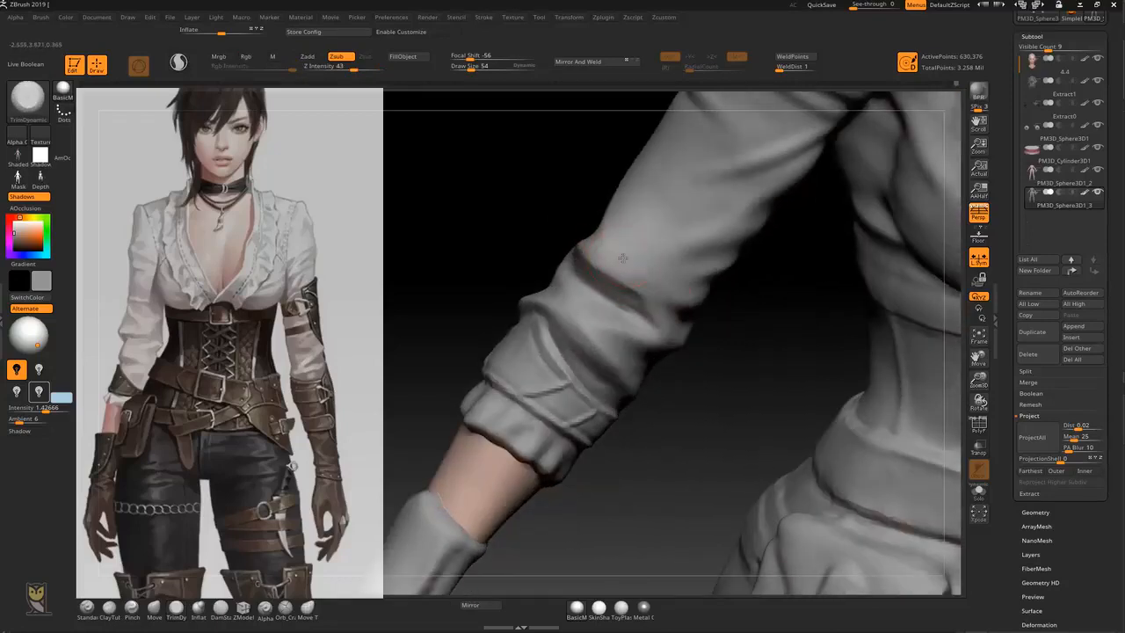
Build a diagonal fold just above the right elbow crease with the Standard brush at draw size 54 and smooth around it
key(1)
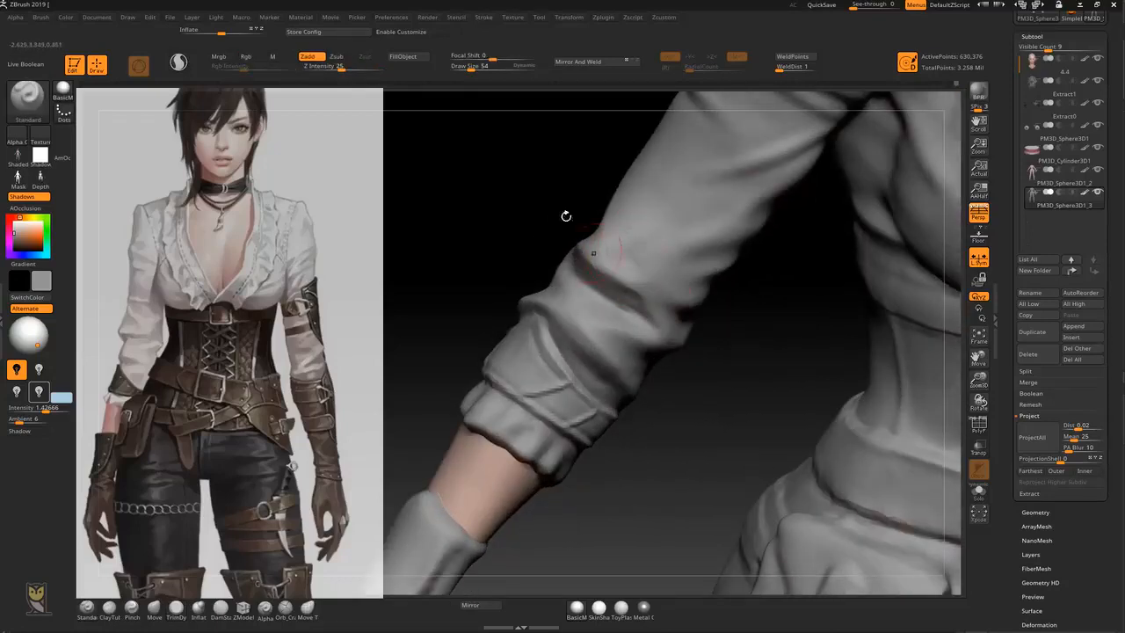
drag(529, 236, 626, 294)
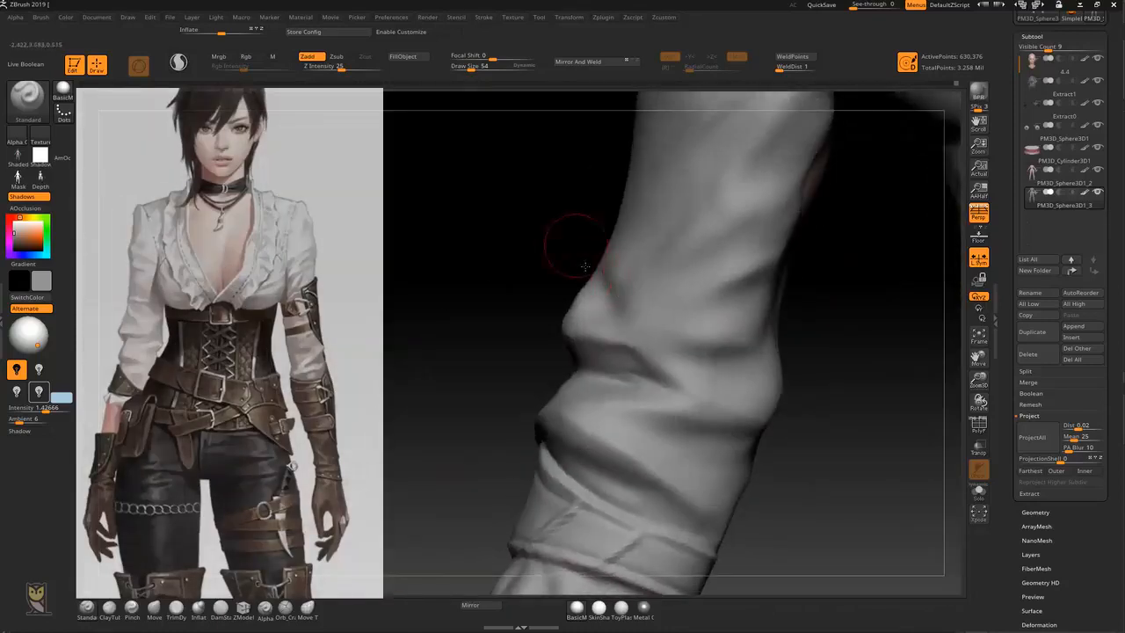
key(shift)
shift+drag(607, 284, 602, 323)
drag(624, 269, 649, 328)
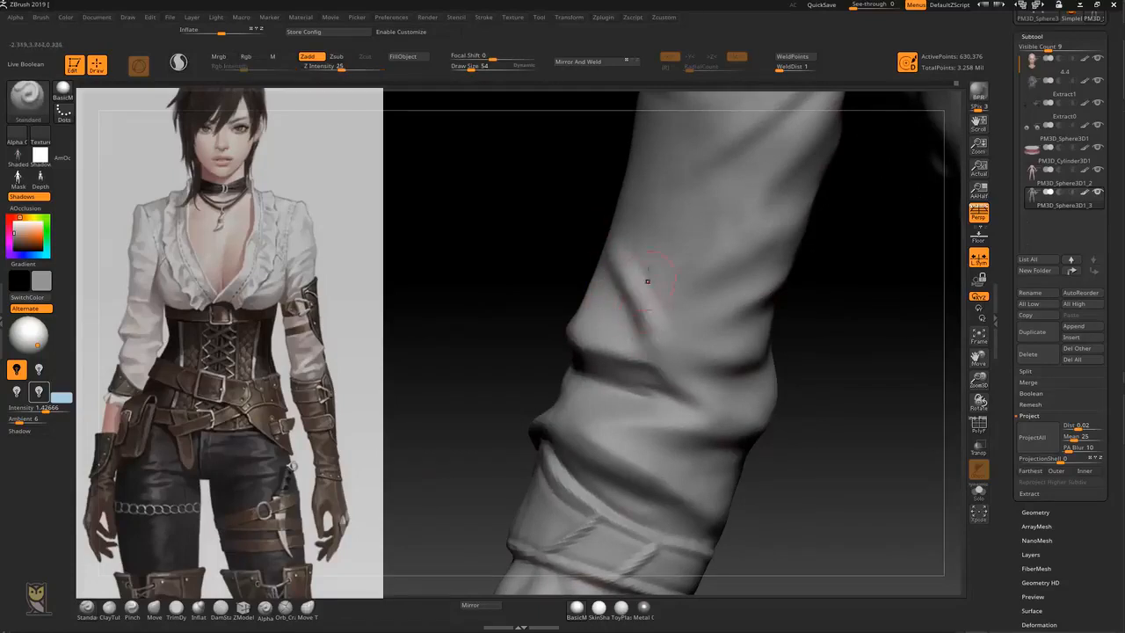
mouse_move(636, 234)
mouse_down()
mouse_move(677, 311)
mouse_move(707, 295)
mouse_move(700, 288)
mouse_up()
shift+drag(686, 228, 714, 283)
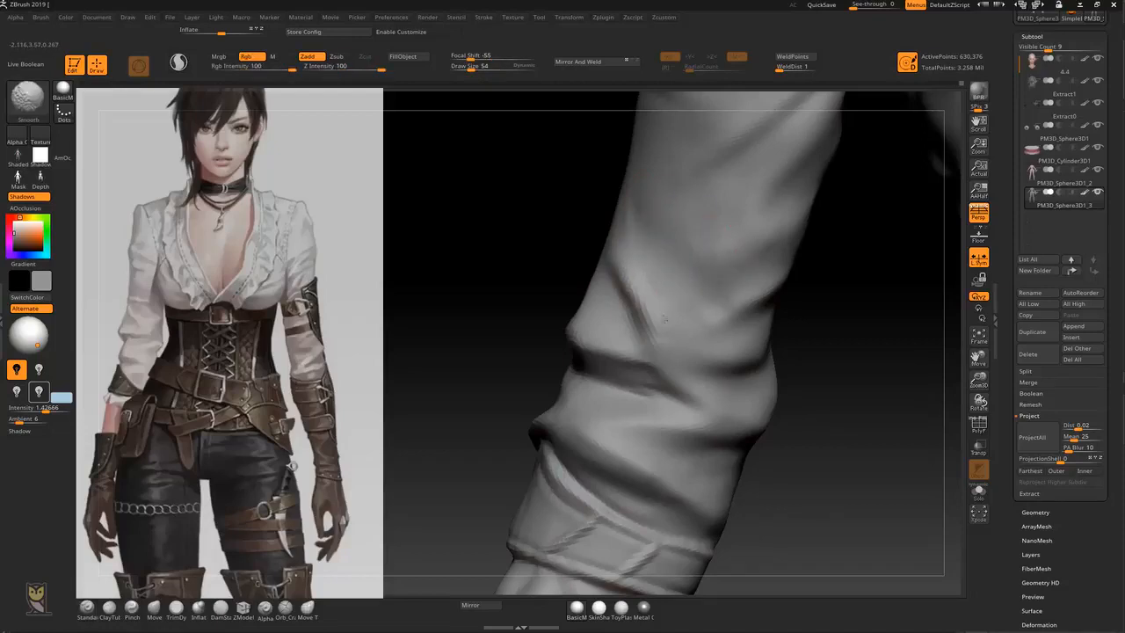
Strengthen the elbow creases on the right sleeve with the Standard brush and blend the transitions between them with Smooth
mouse_move(493, 269)
mouse_down()
mouse_move(502, 271)
mouse_move(482, 275)
mouse_move(479, 231)
mouse_up()
shift+drag(628, 363, 665, 371)
alt+drag(770, 324, 758, 367)
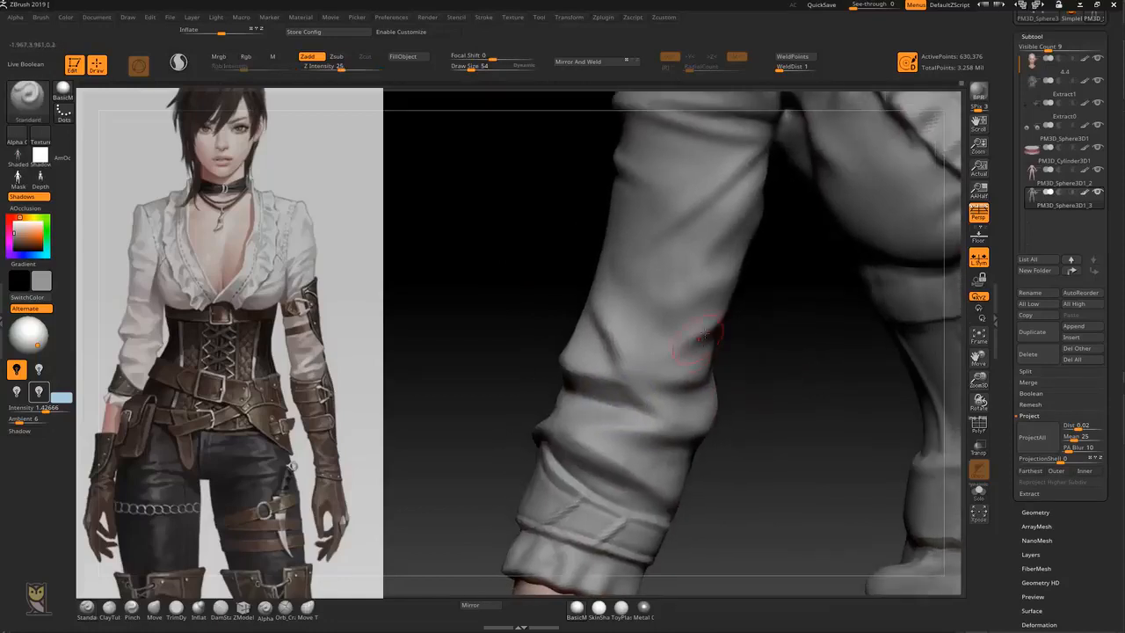
key(shift)
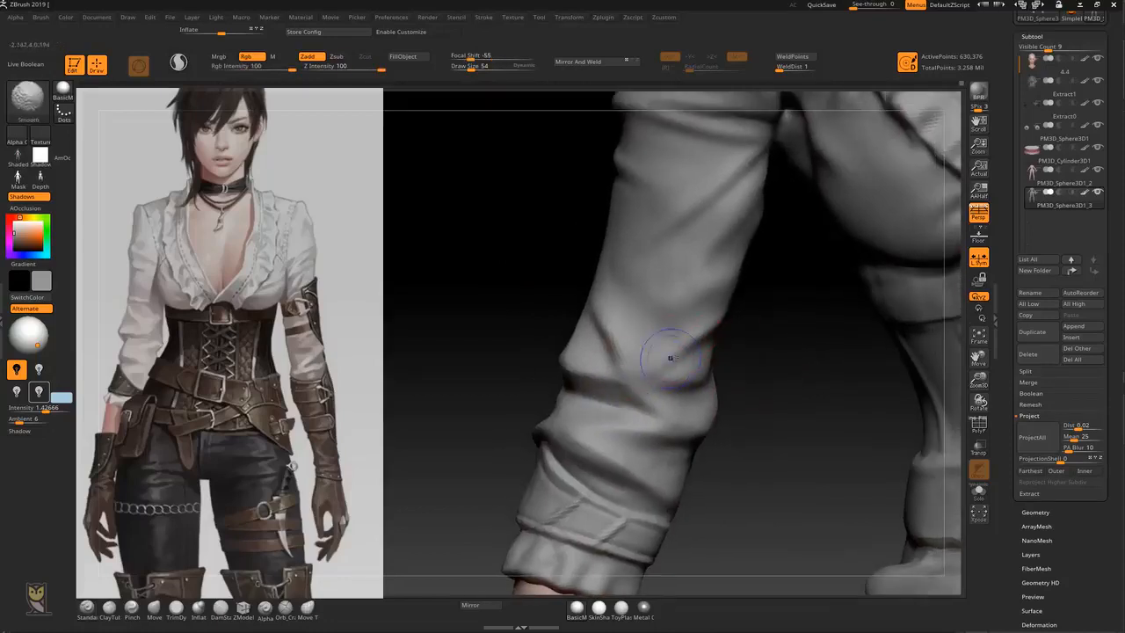
drag(587, 376, 662, 407)
key(shift)
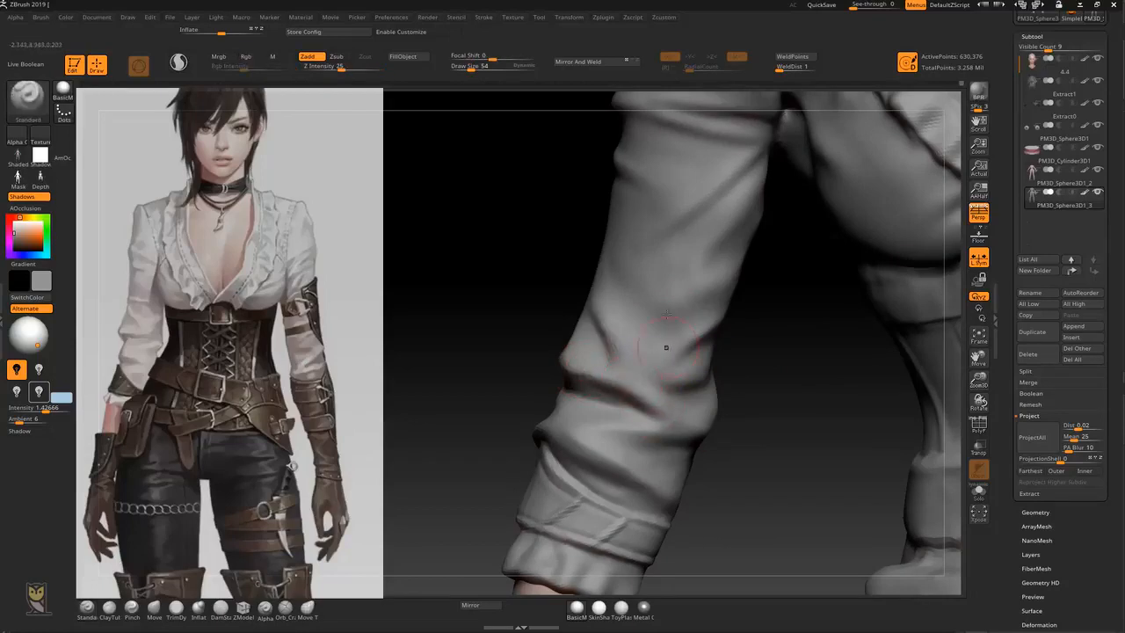
drag(592, 323, 624, 366)
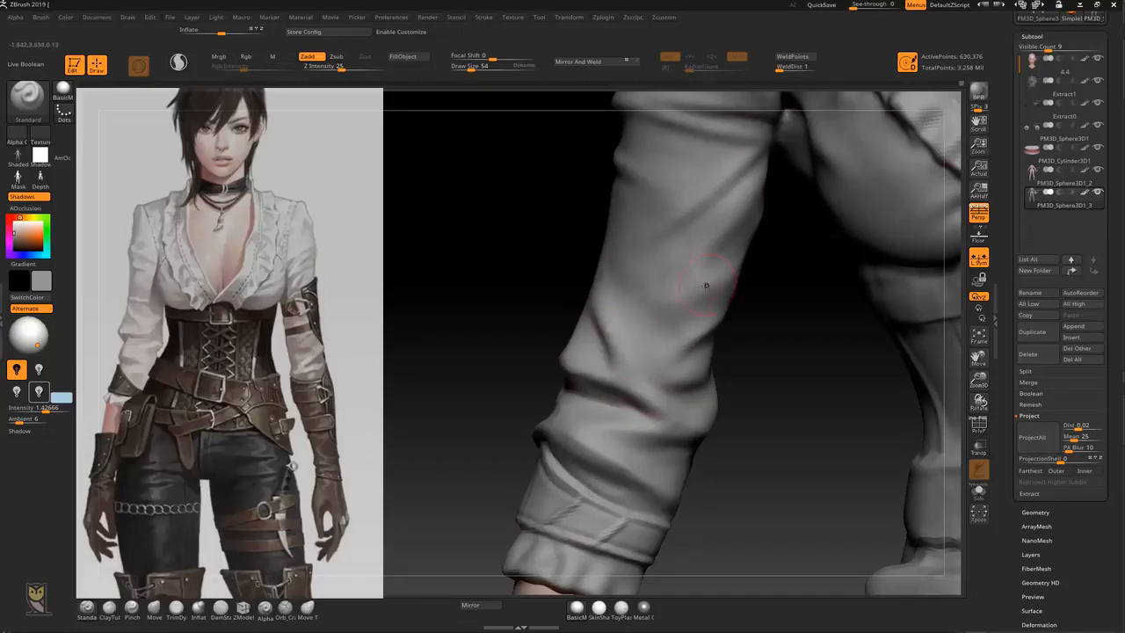
drag(515, 258, 615, 327)
right_drag(729, 381, 645, 301)
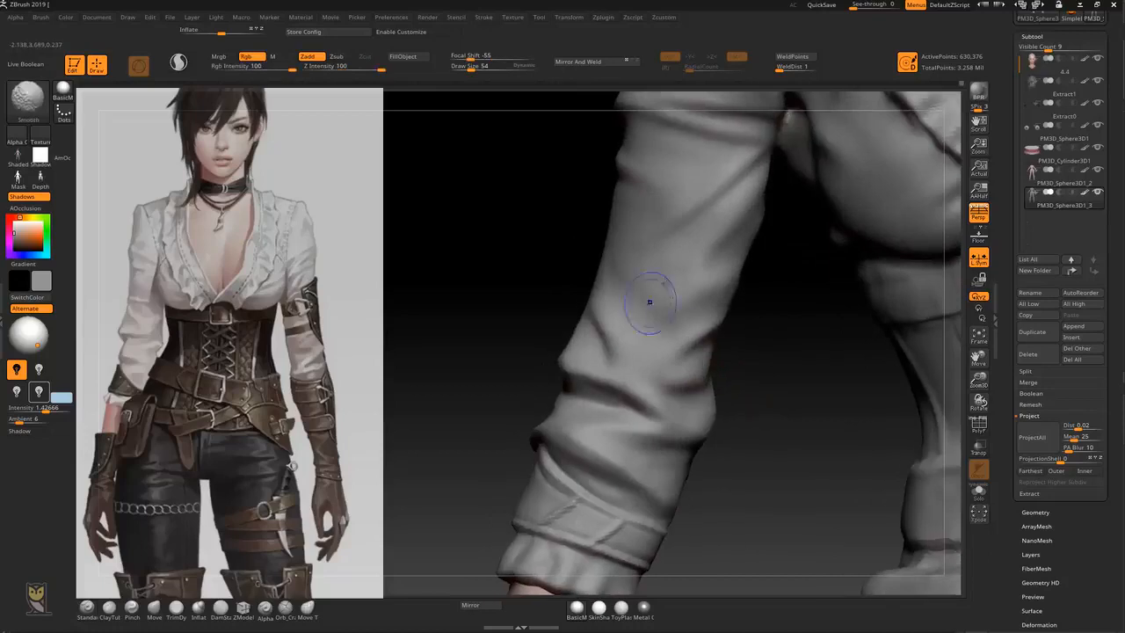
Add soft folds across the middle of the right sleeve above the elbow with the Standard brush at draw size 42
drag(545, 259, 668, 325)
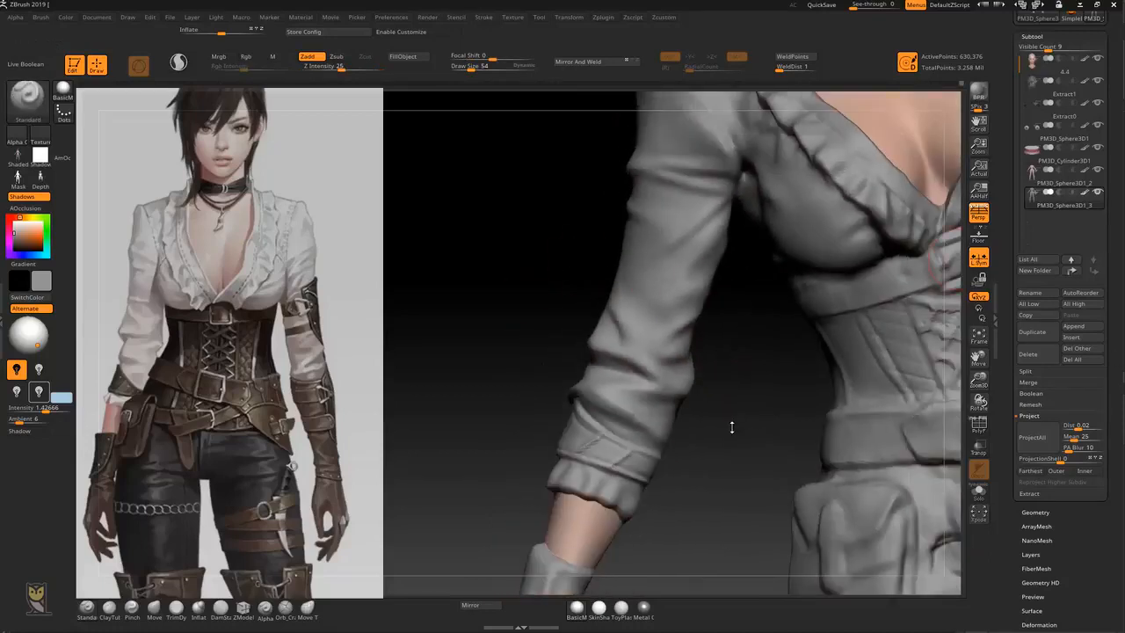
drag(736, 396, 715, 339)
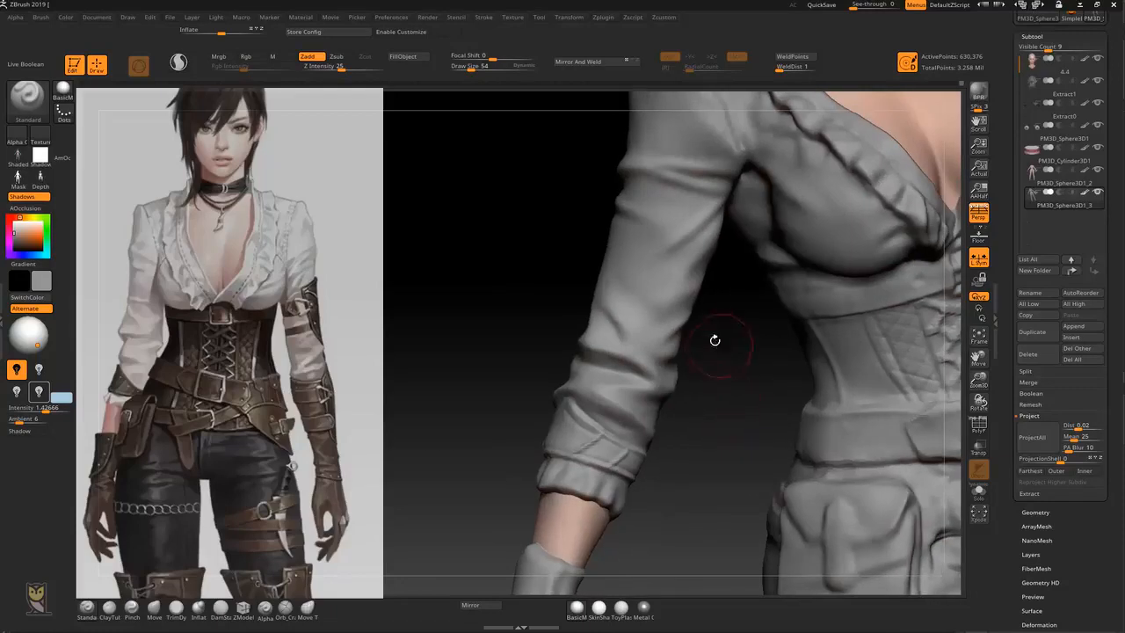
drag(720, 390, 691, 317)
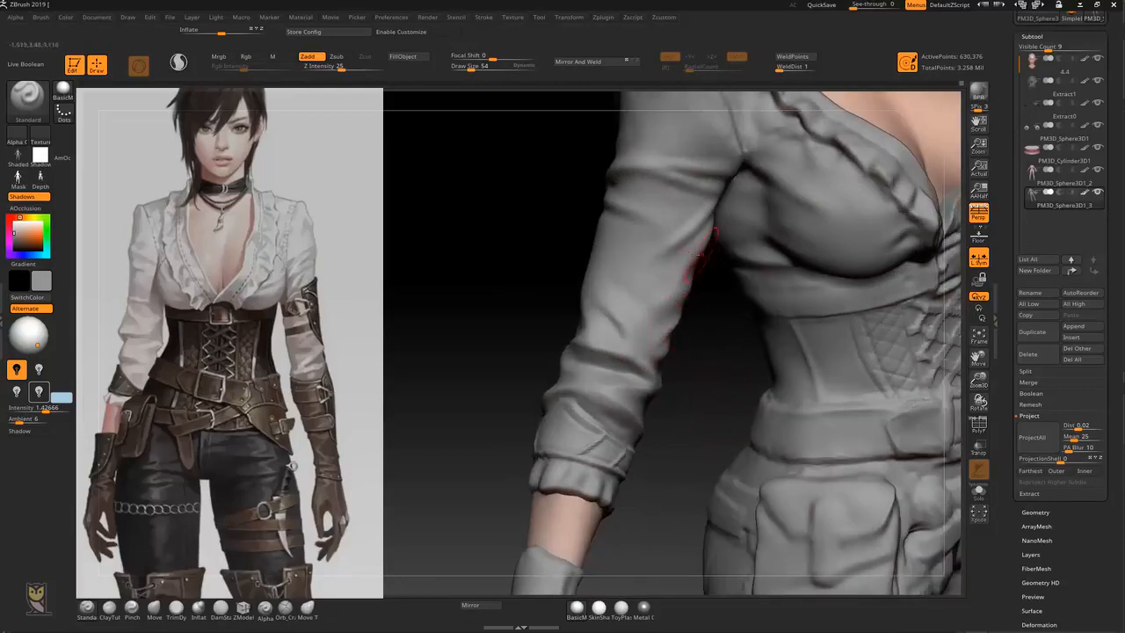
right_drag(621, 287, 645, 286)
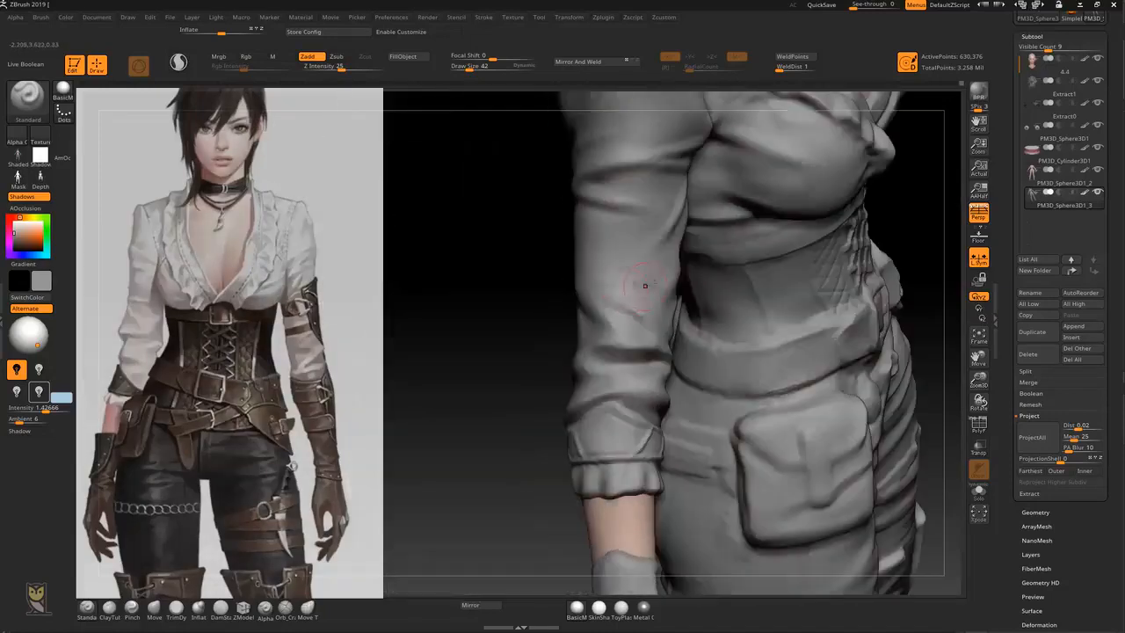
key(shift)
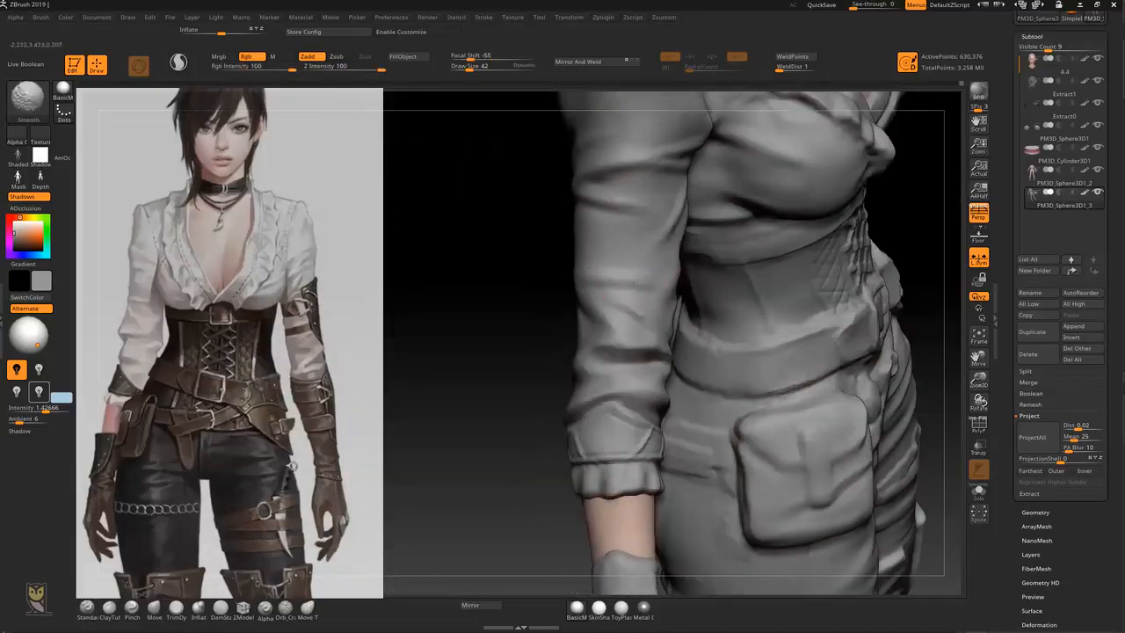
key(ctrl)
Add diagonal trouser wrinkles across the right thigh below the hip pouch with the Standard brush, reducing the draw size to 22
mouse_move(495, 425)
right_down()
mouse_move(868, 355)
mouse_move(771, 432)
right_up()
key(shift)
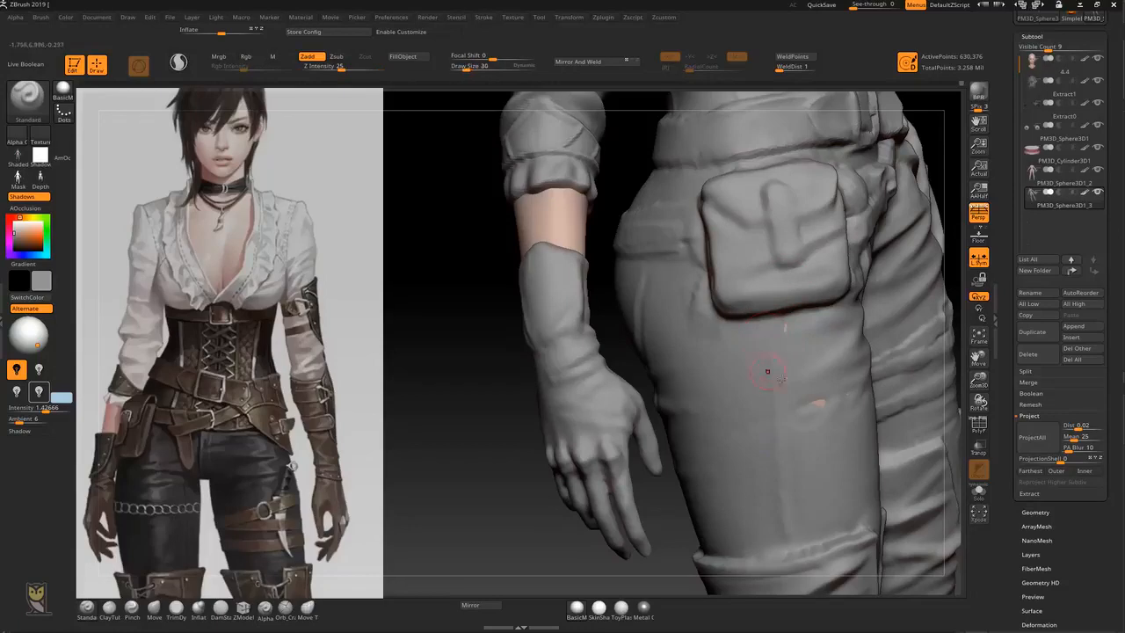
drag(854, 355, 681, 409)
drag(699, 407, 850, 425)
drag(777, 491, 849, 493)
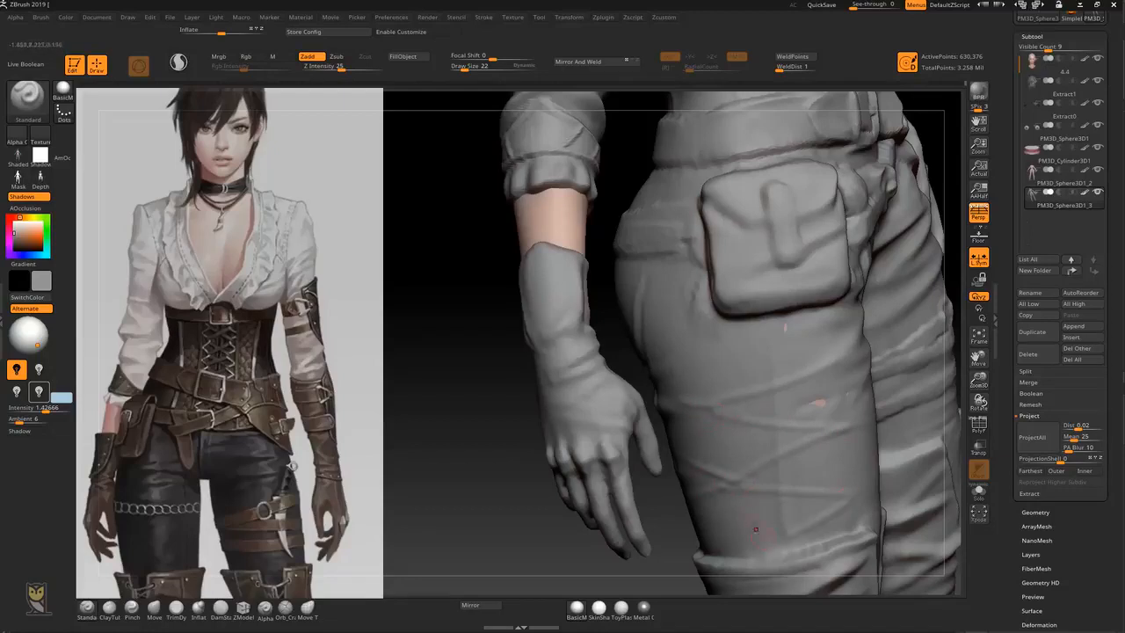
Sculpt slanted trouser folds on the left thigh between the hip flap and the buckled strap with the Standard brush at draw size 22
drag(557, 627, 573, 577)
alt+drag(510, 503, 508, 461)
double_click(542, 578)
drag(544, 562, 608, 496)
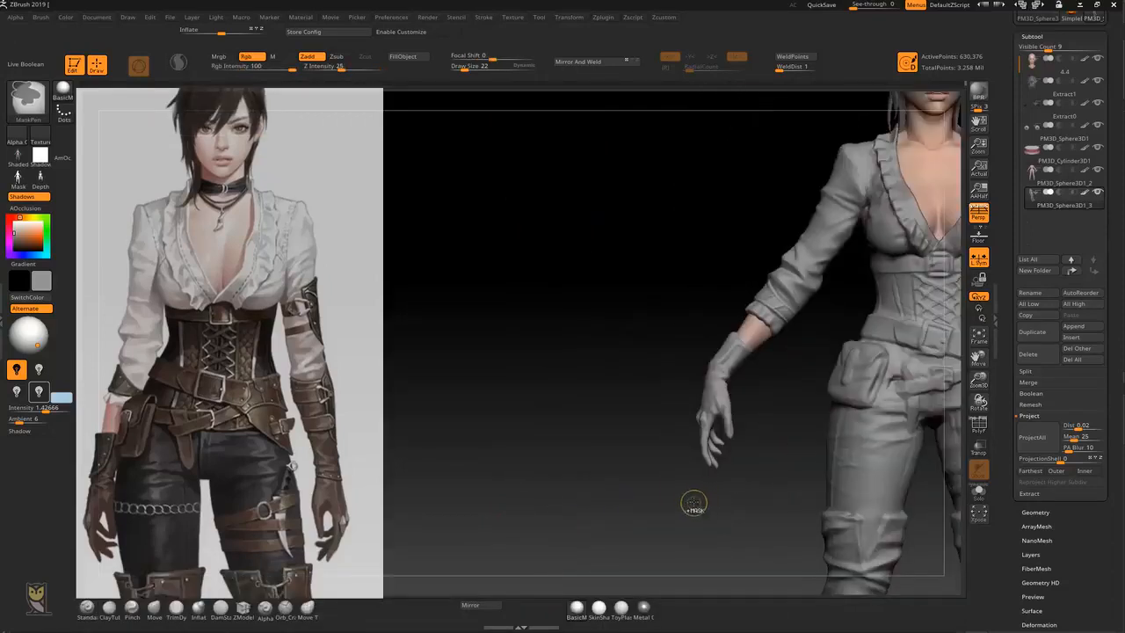
mouse_move(752, 503)
alt+mouse_down()
mouse_move(694, 477)
mouse_move(728, 463)
mouse_move(627, 383)
mouse_move(606, 386)
alt+mouse_up()
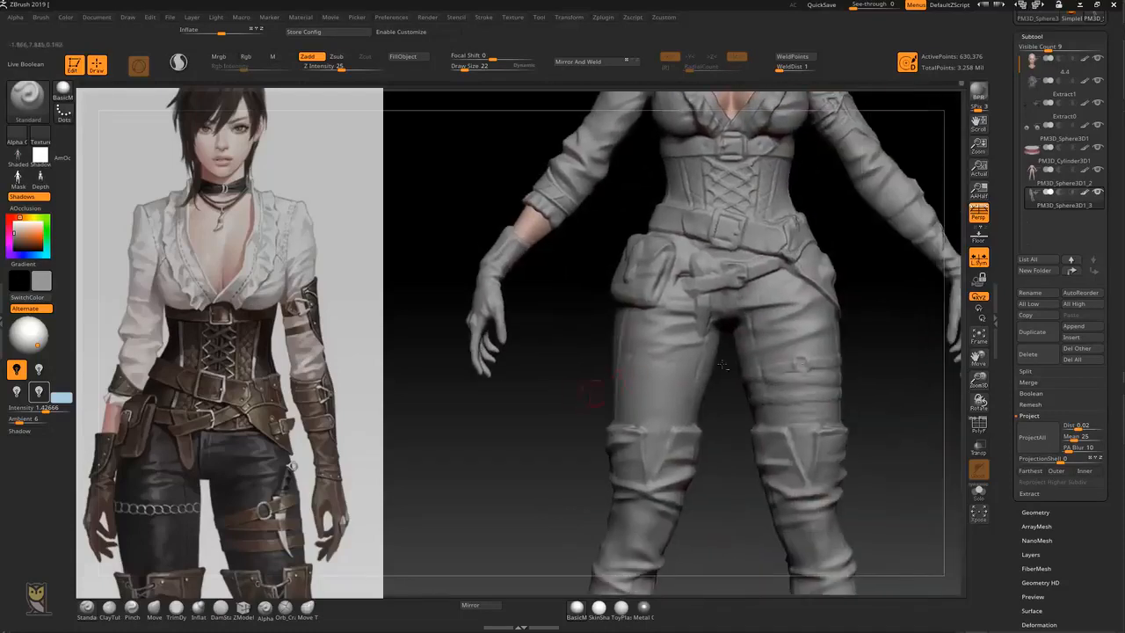
mouse_move(897, 377)
alt+mouse_down()
mouse_move(768, 353)
mouse_move(780, 317)
mouse_move(753, 276)
alt+mouse_up()
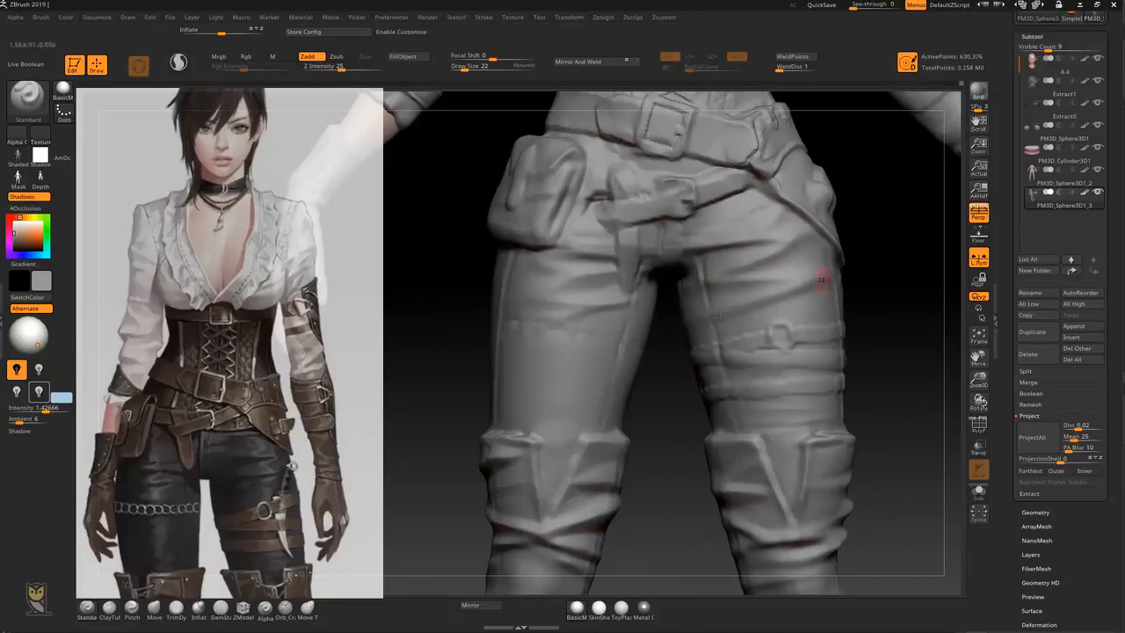
drag(867, 288, 819, 280)
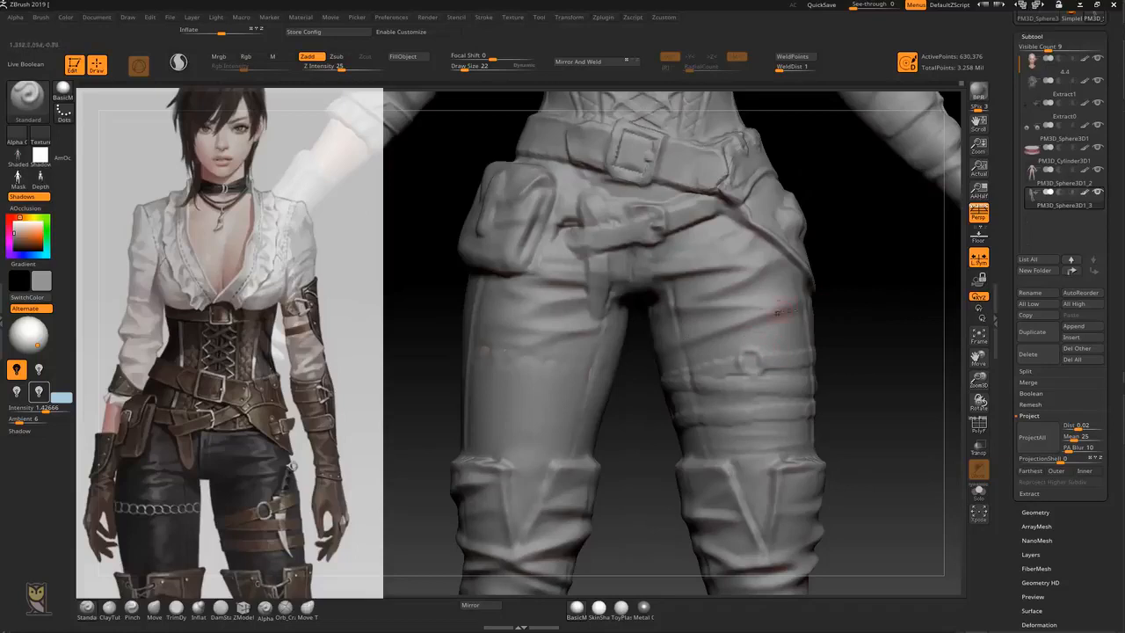
key(shift)
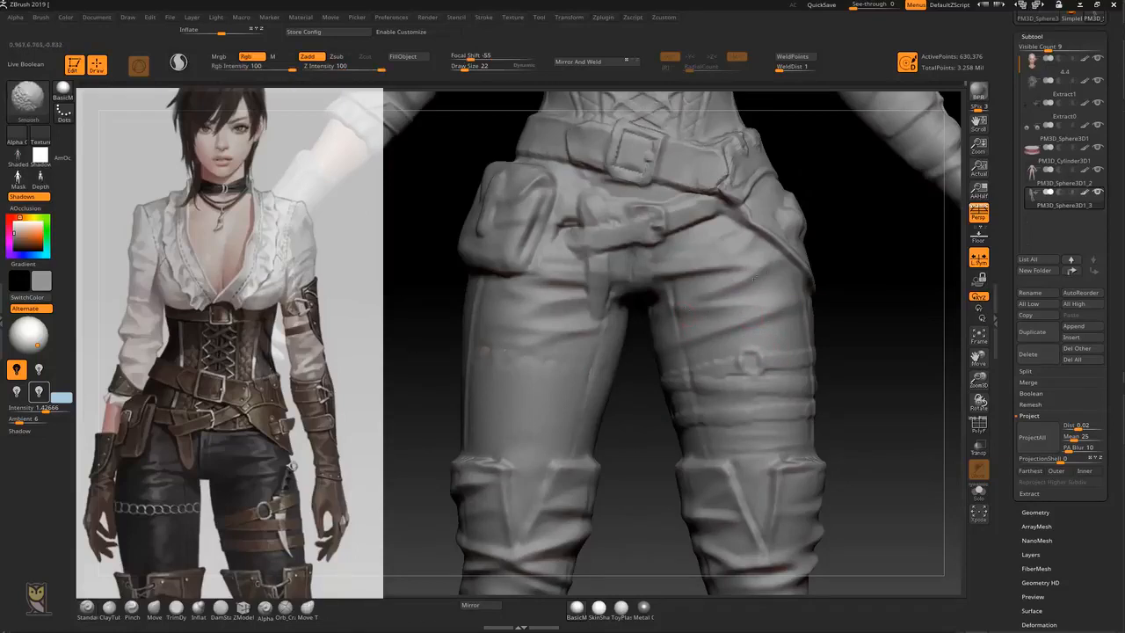
drag(821, 279, 839, 324)
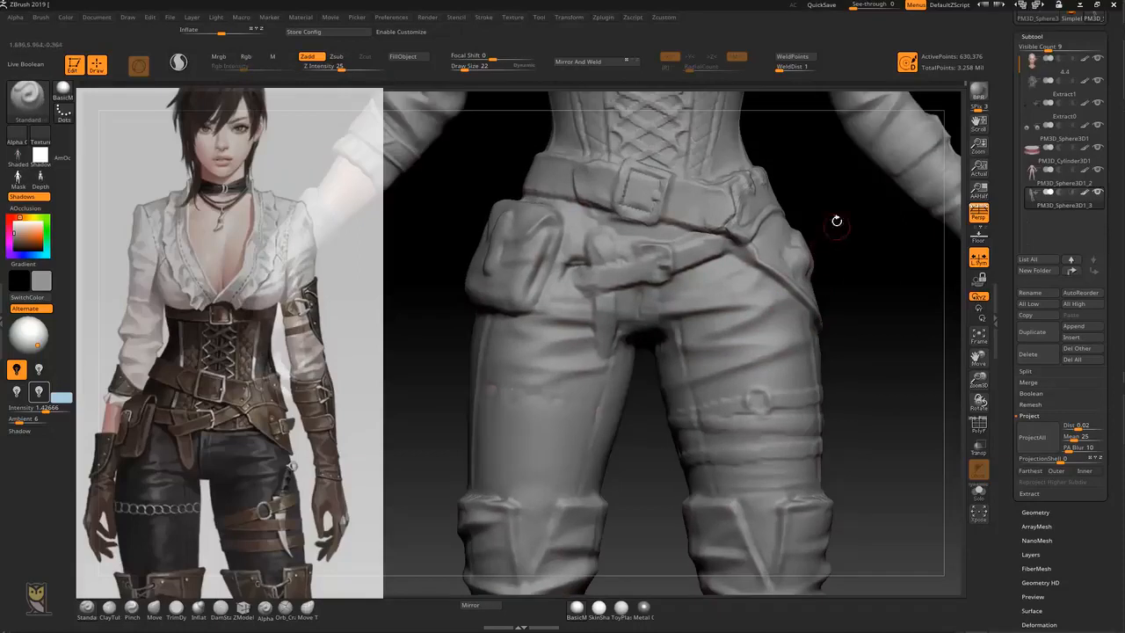
Sharpen the folds across both upper thighs with DamStandard at draw size 34 and smooth their edges
key(b)
key(d)
key(s)
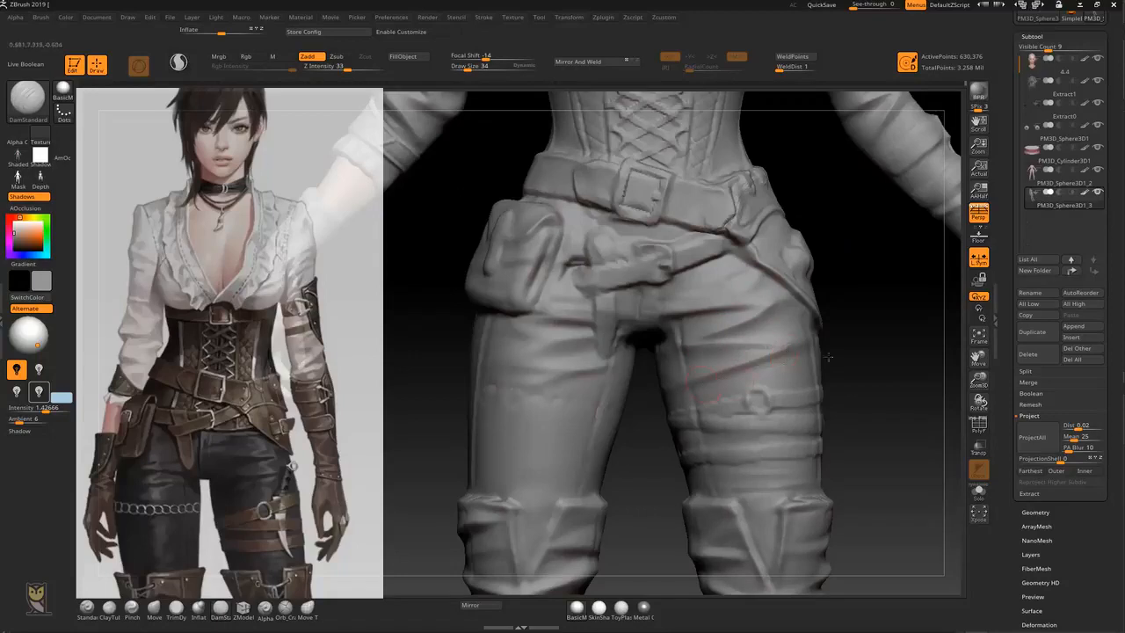
key(shift)
shift+drag(771, 339, 769, 321)
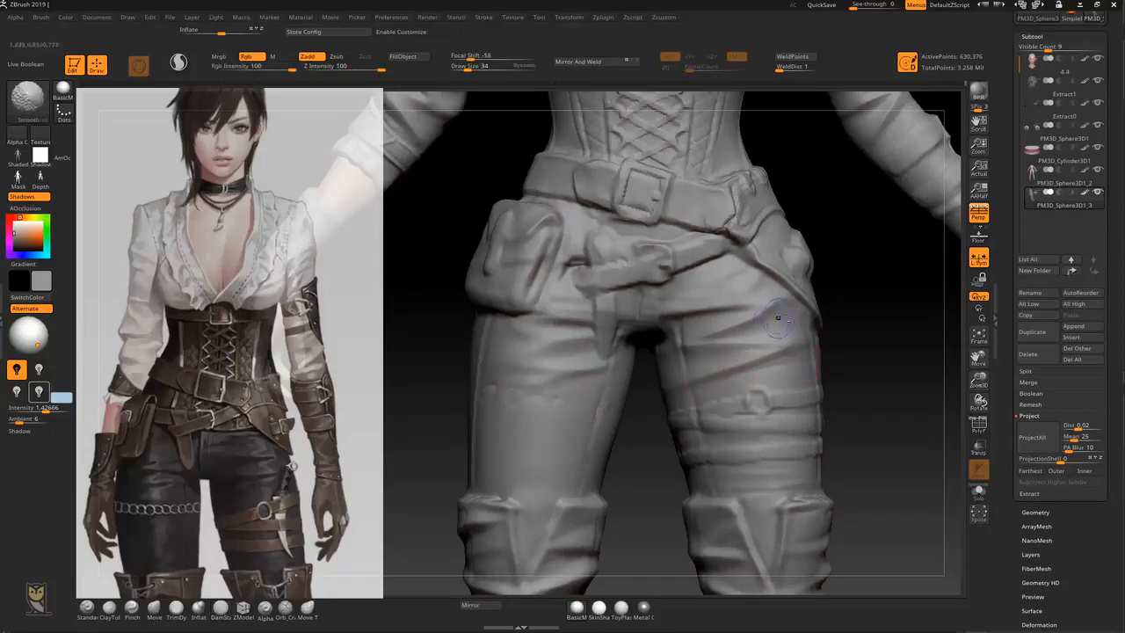
key(shift)
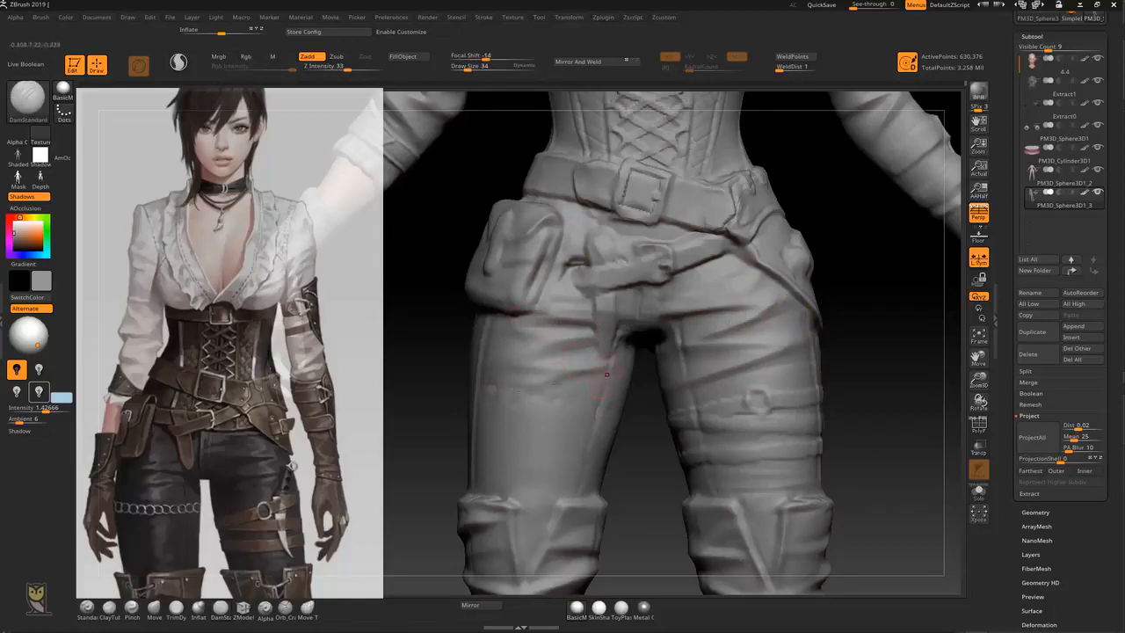
shift+drag(577, 361, 545, 359)
key(shift)
Deepen the crease along the left hip flap's edge and where the belts cross above it with DamStandard
alt+right_drag(727, 322, 718, 365)
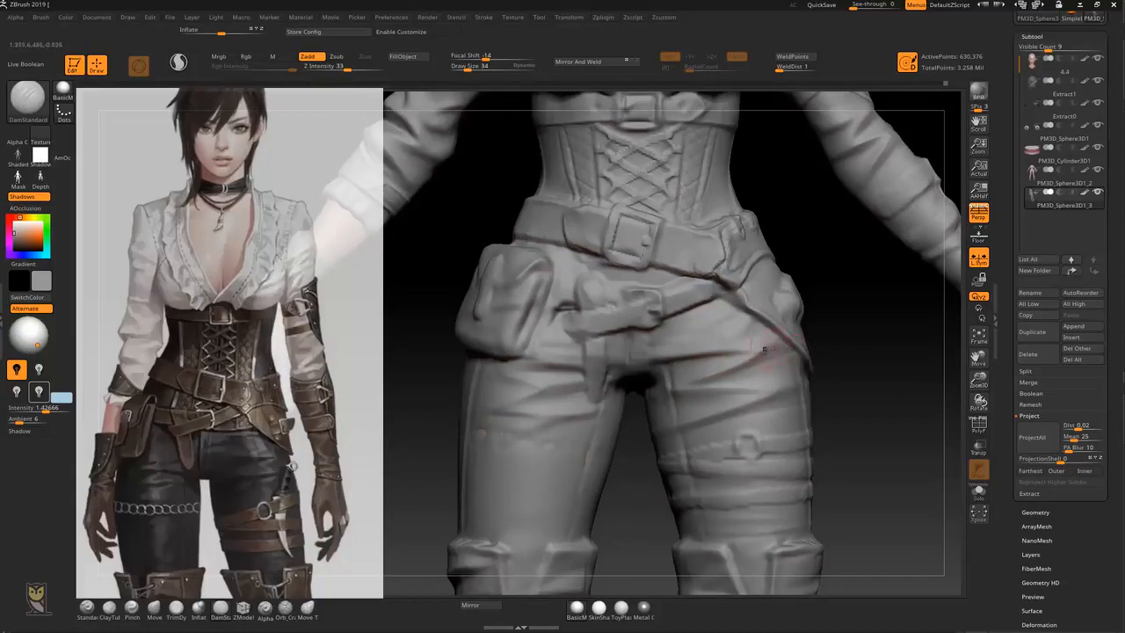
key(shift)
key(shift)
alt+drag(851, 303, 808, 307)
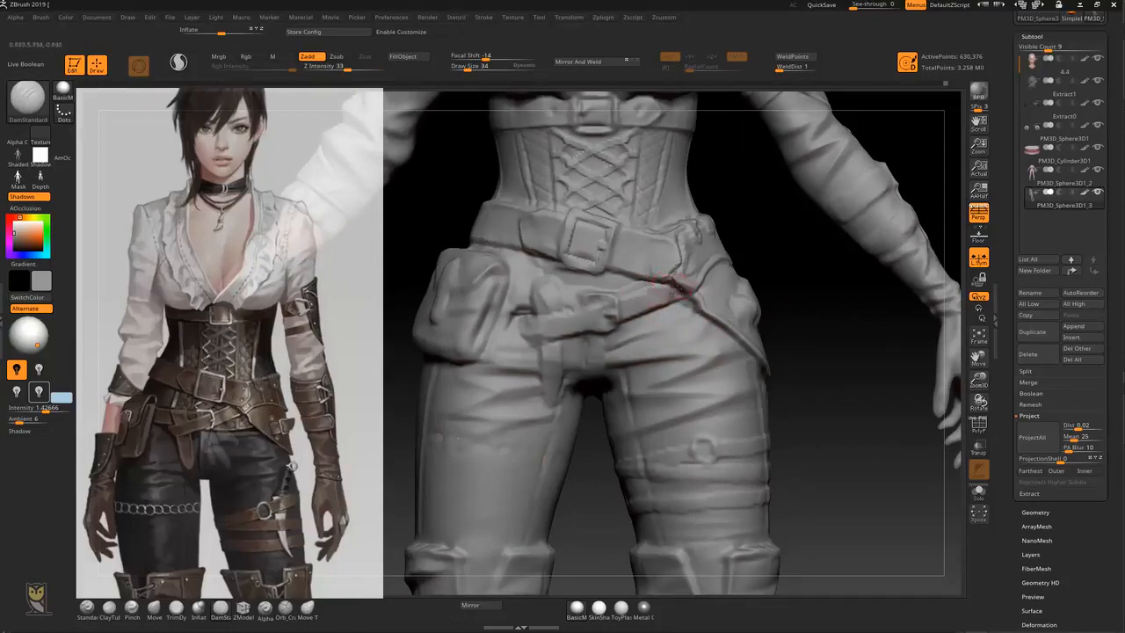
Flatten the front of the lower belt and the corset lacing with TrimDynamic at draw size 34
key(b)
key(t)
key(d)
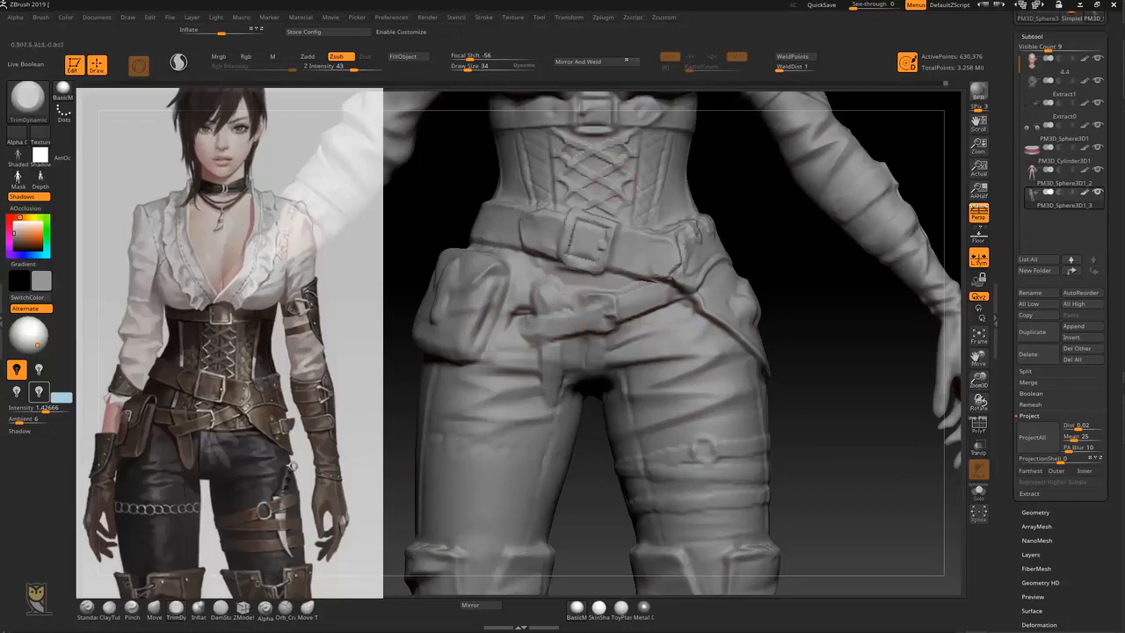
Carve the creases beneath the lower belt strap where it meets the left hip flap with DamStandard at draw size 34
key(b)
key(d)
key(s)
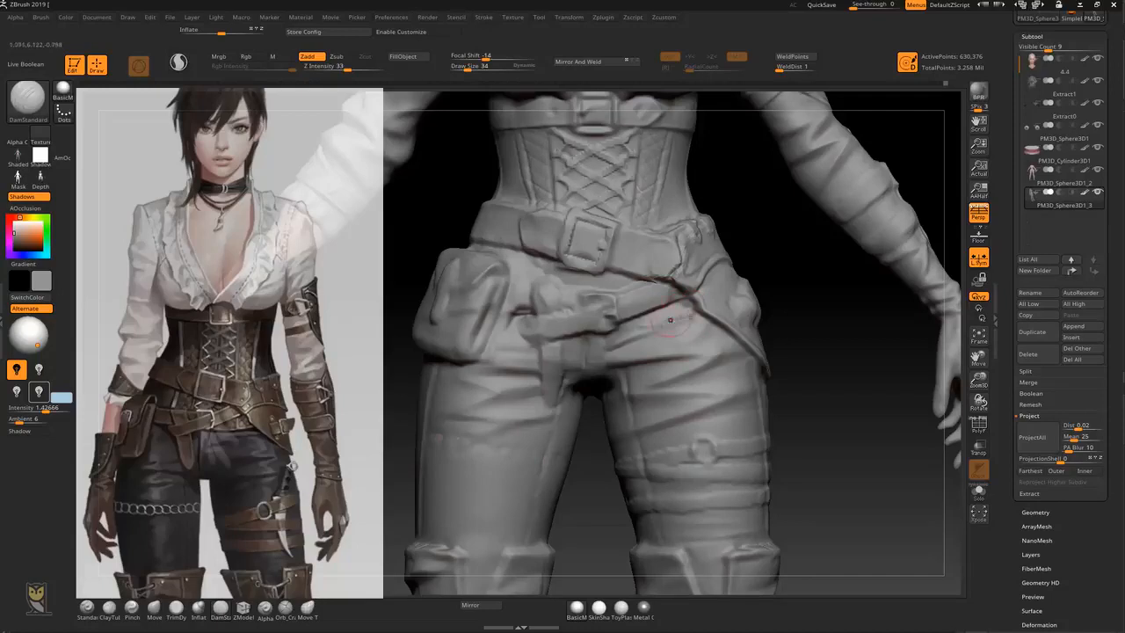
drag(703, 318, 618, 323)
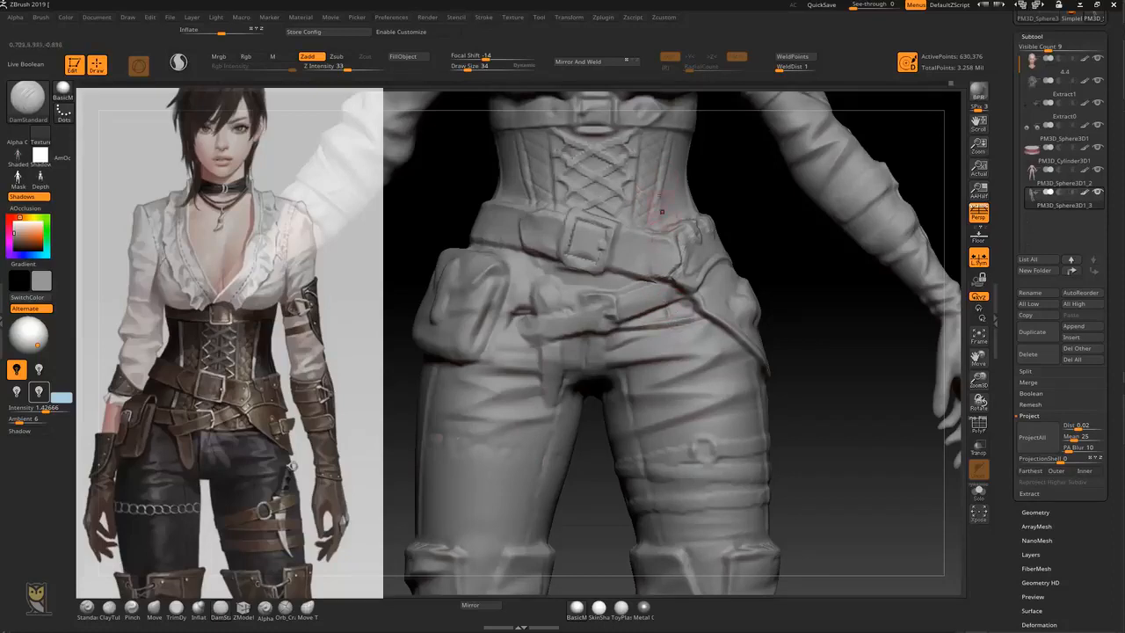
drag(739, 181, 690, 184)
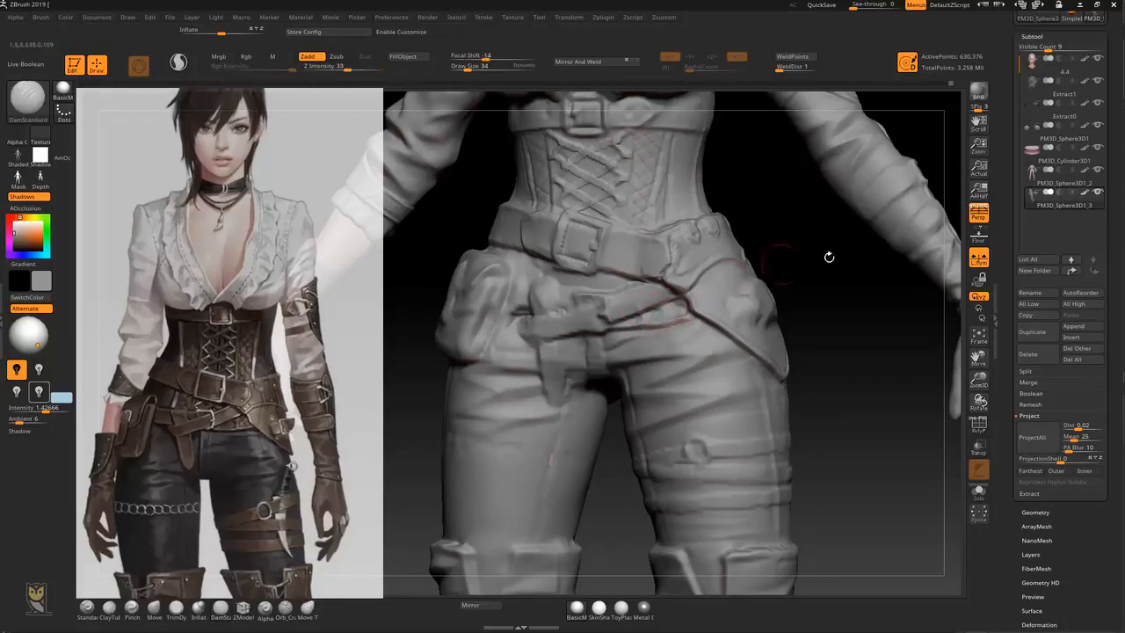
alt+drag(856, 297, 845, 352)
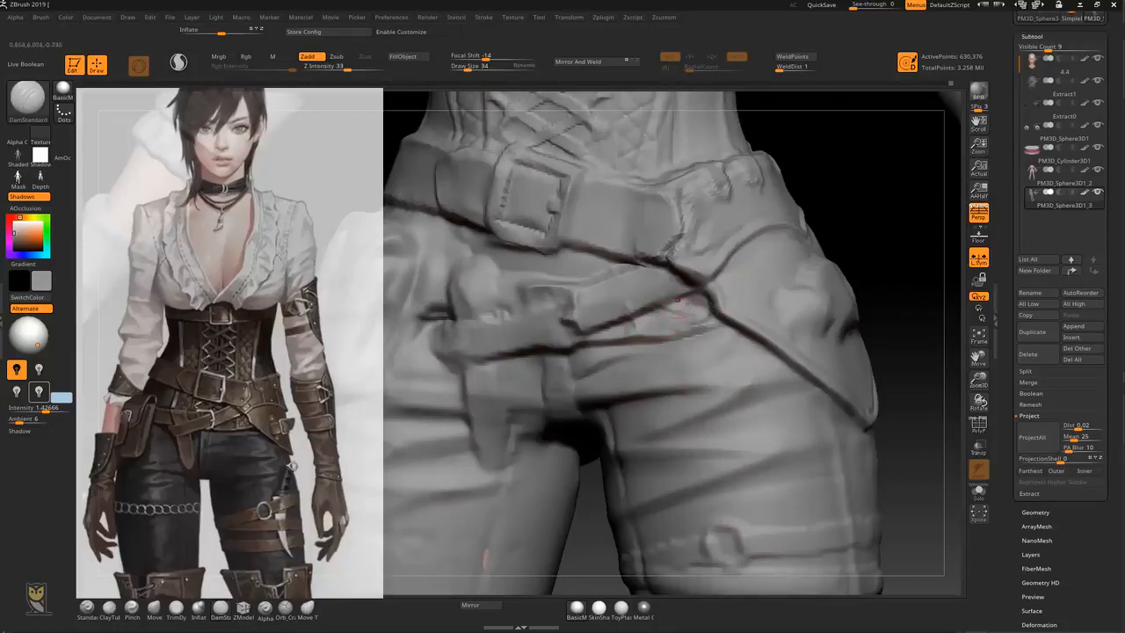
drag(891, 238, 791, 235)
Build up the frame of the lower belt's buckle with ClayTubes at draw size 34
alt+drag(732, 285, 839, 313)
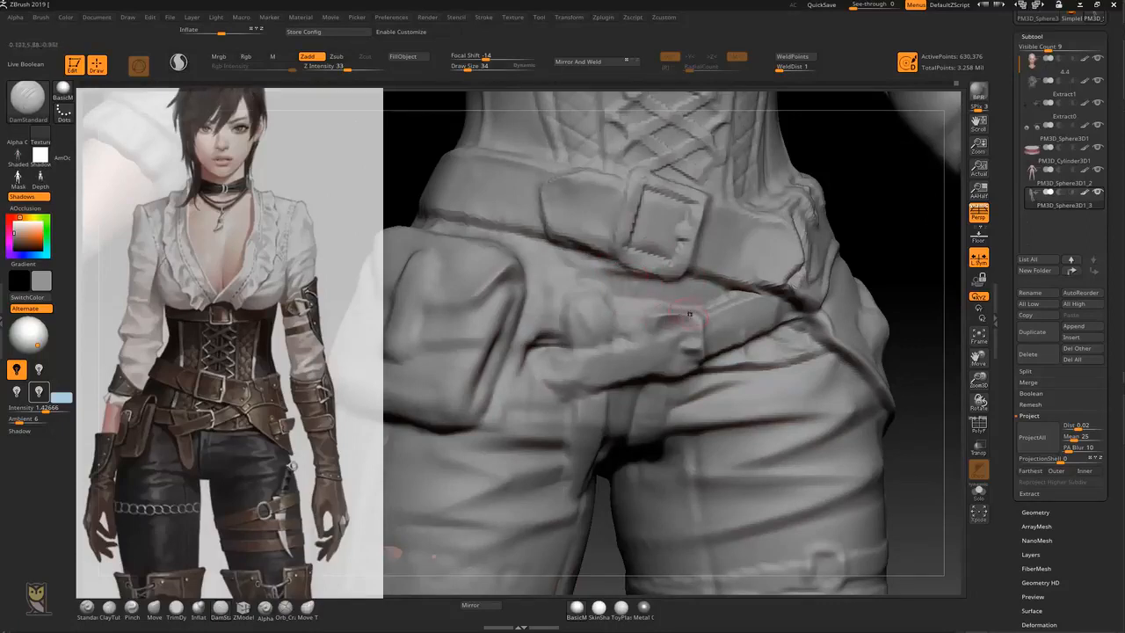
key(shift)
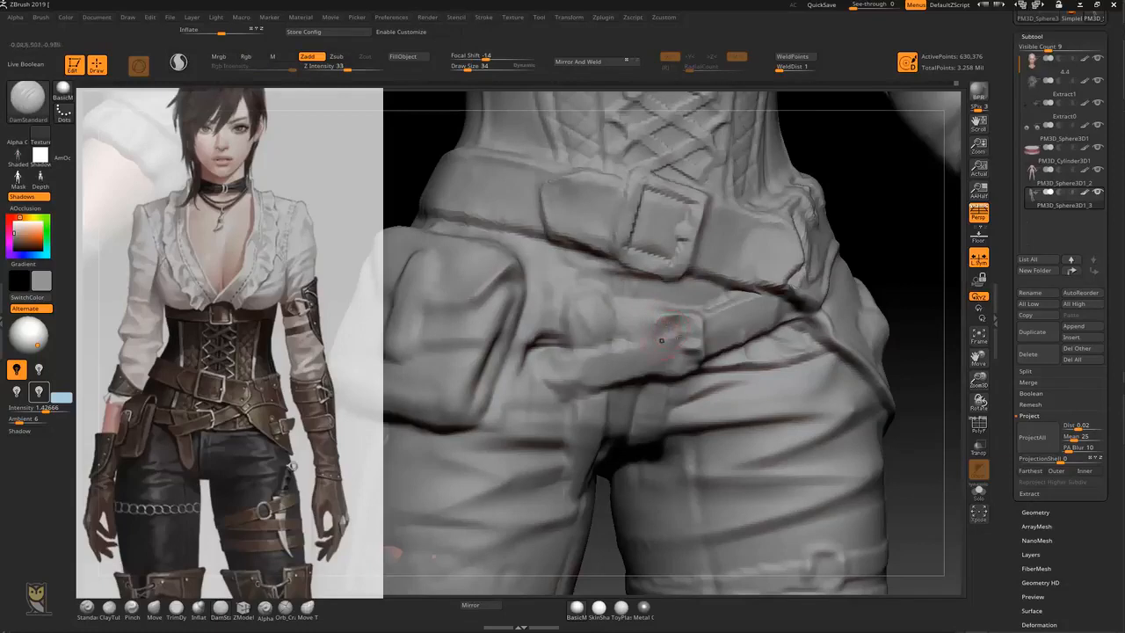
key(1)
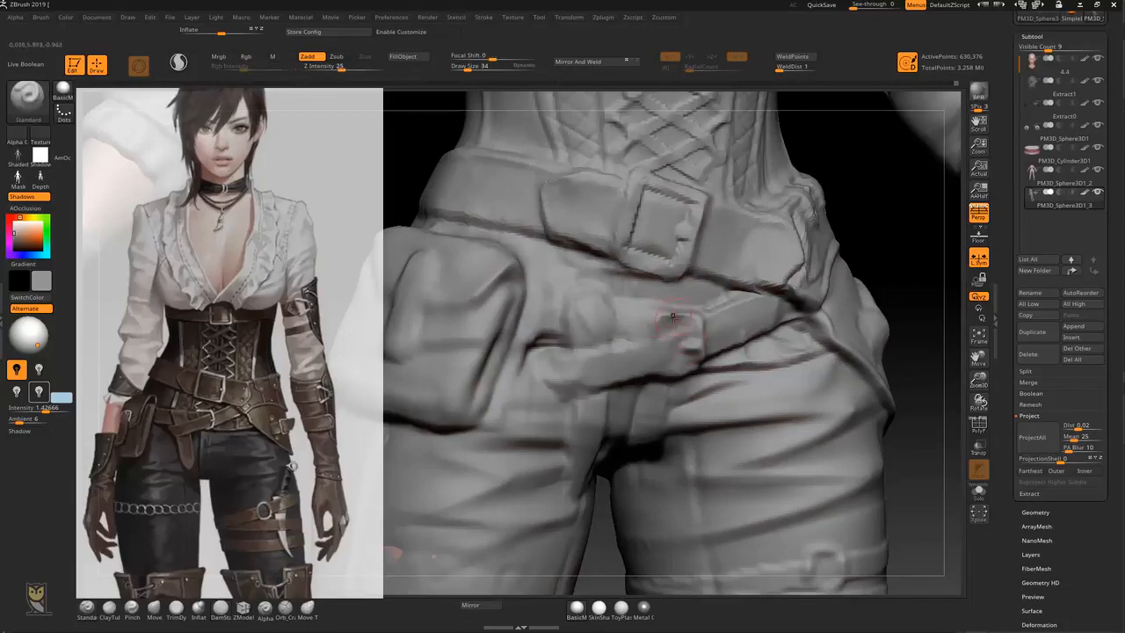
key(2)
mouse_move(664, 314)
mouse_down()
mouse_move(690, 314)
mouse_move(700, 334)
mouse_up()
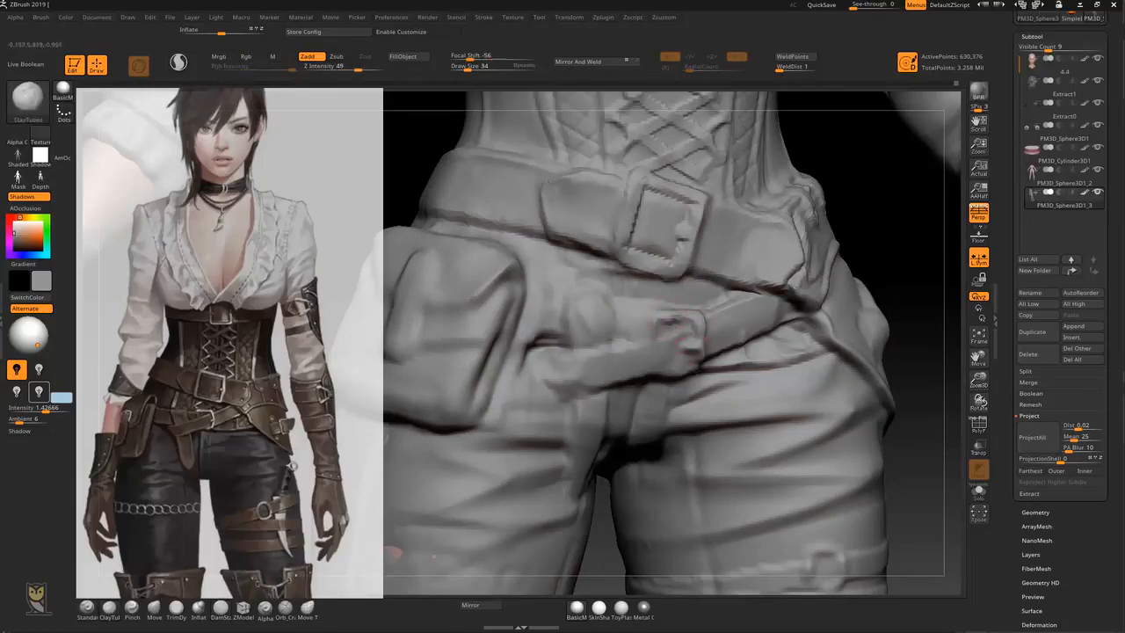
Carve the outline of the lower belt's buckle and the edges of its strap end with DamStandard at draw size 34
drag(900, 326, 879, 279)
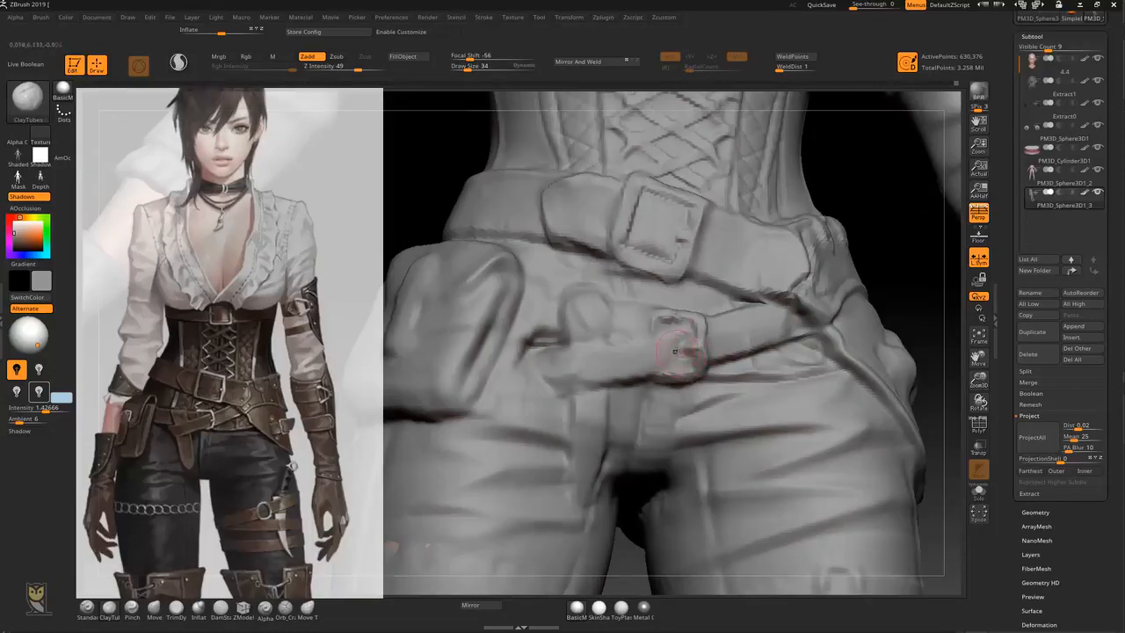
key(3)
drag(663, 374, 689, 360)
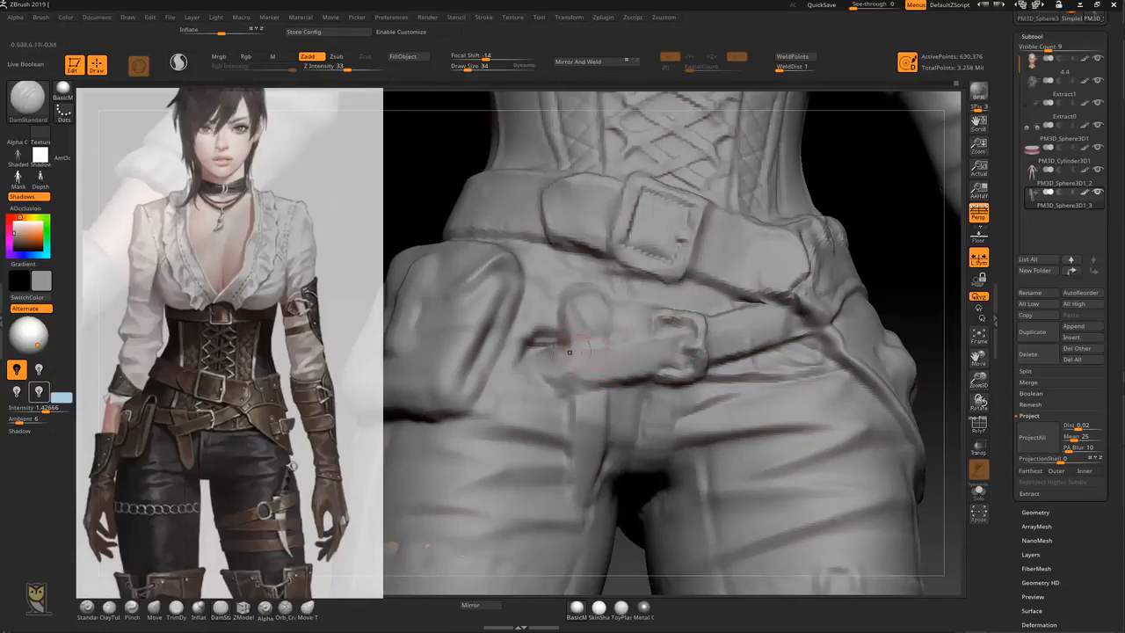
drag(560, 355, 669, 339)
mouse_move(565, 374)
mouse_down()
mouse_move(603, 373)
mouse_move(551, 376)
mouse_move(563, 369)
mouse_up()
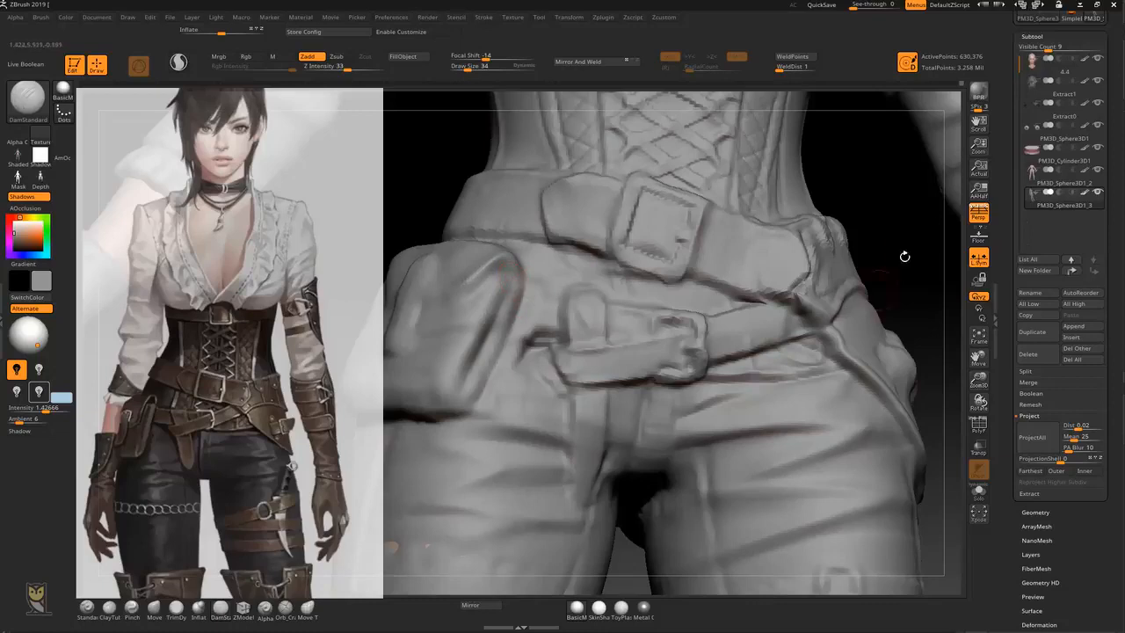
Deepen the creases around the flap and strap of the right hip pouch with DamStandard at draw size 34
alt+drag(890, 257, 870, 193)
mouse_move(756, 281)
alt+mouse_down()
mouse_move(740, 192)
mouse_move(753, 239)
mouse_move(741, 274)
alt+mouse_up()
alt+drag(784, 341, 778, 378)
alt+drag(702, 329, 701, 393)
mouse_move(482, 285)
mouse_down()
mouse_move(485, 354)
mouse_move(469, 413)
mouse_up()
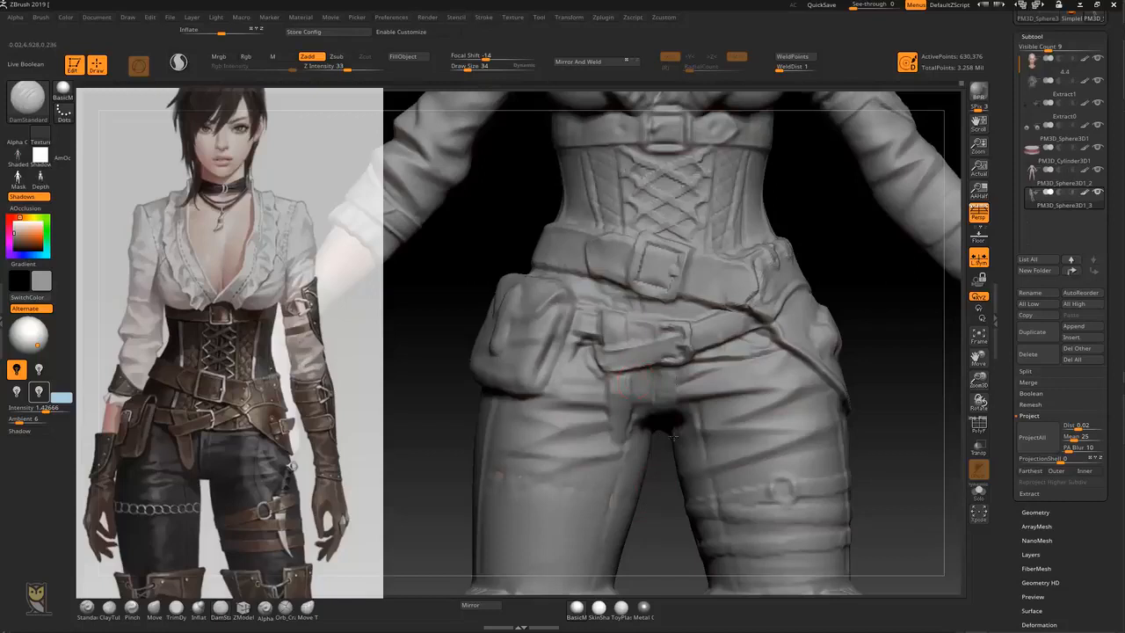
alt+drag(655, 535, 649, 354)
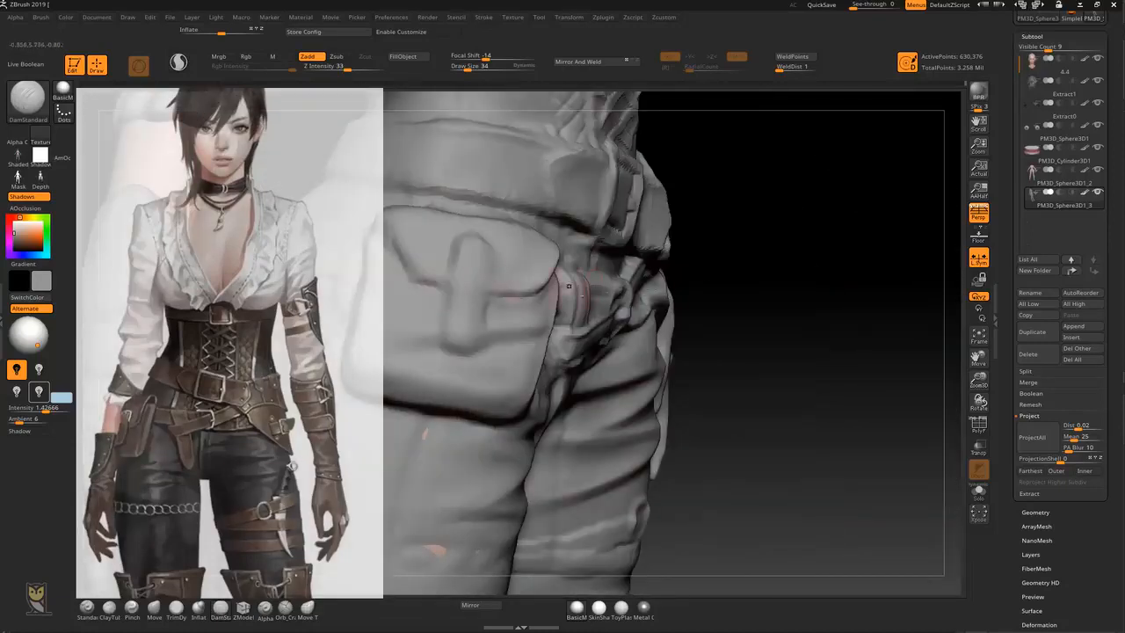
drag(799, 322, 655, 318)
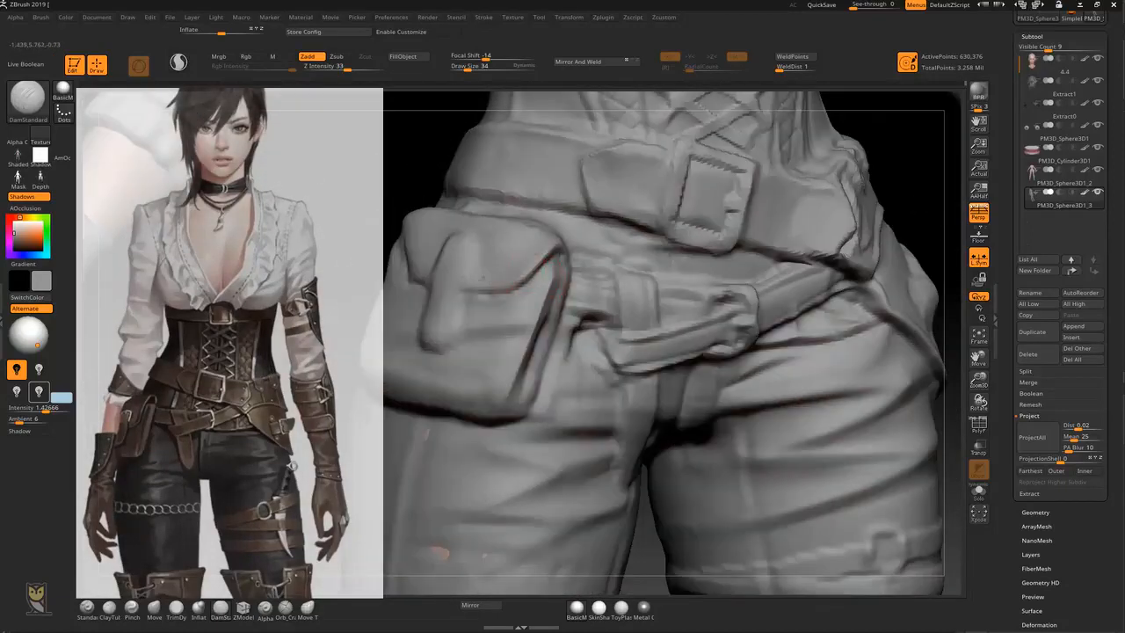
drag(413, 224, 421, 267)
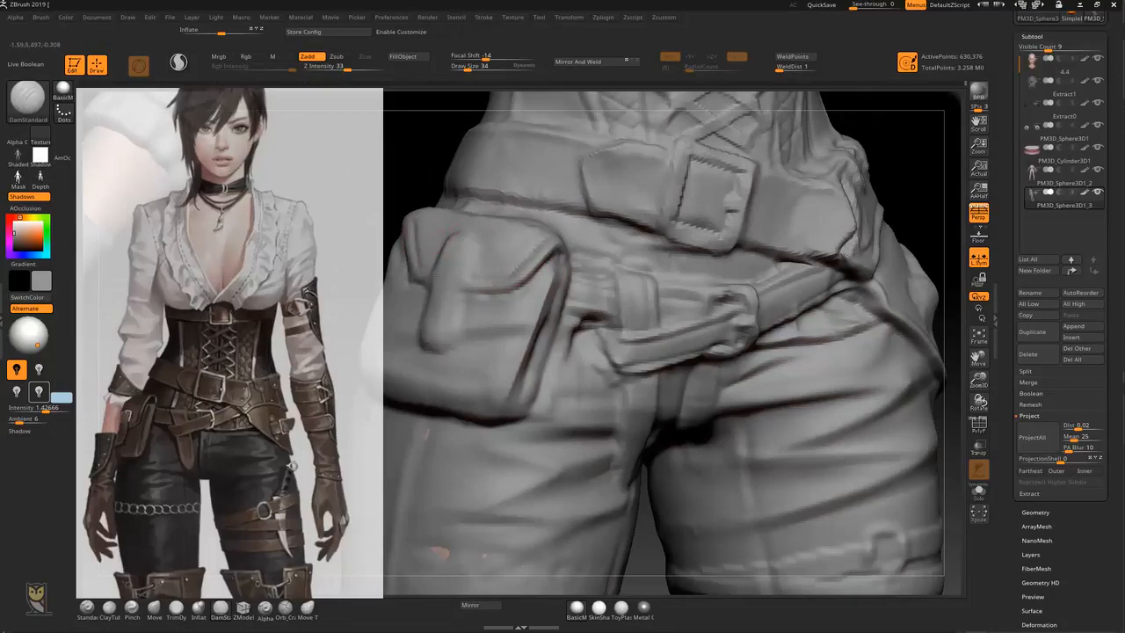
Carve holes into the upper belt inside and on both sides of its buckle with DamStandard at draw size 34
drag(410, 178, 392, 148)
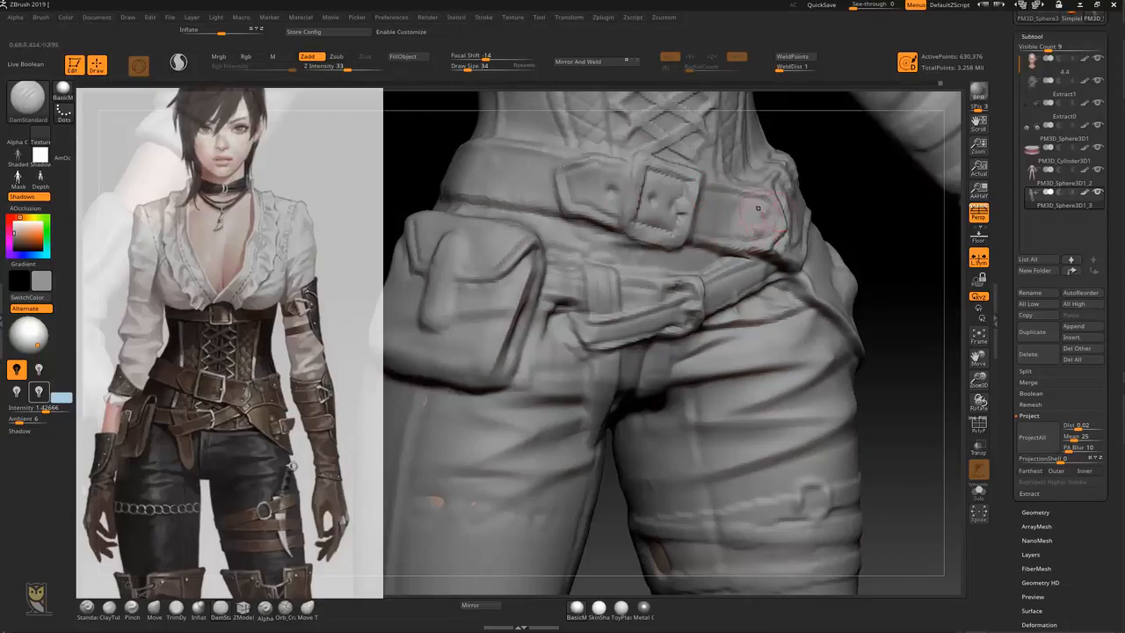
mouse_move(899, 246)
mouse_down()
mouse_move(813, 235)
mouse_move(835, 231)
mouse_up()
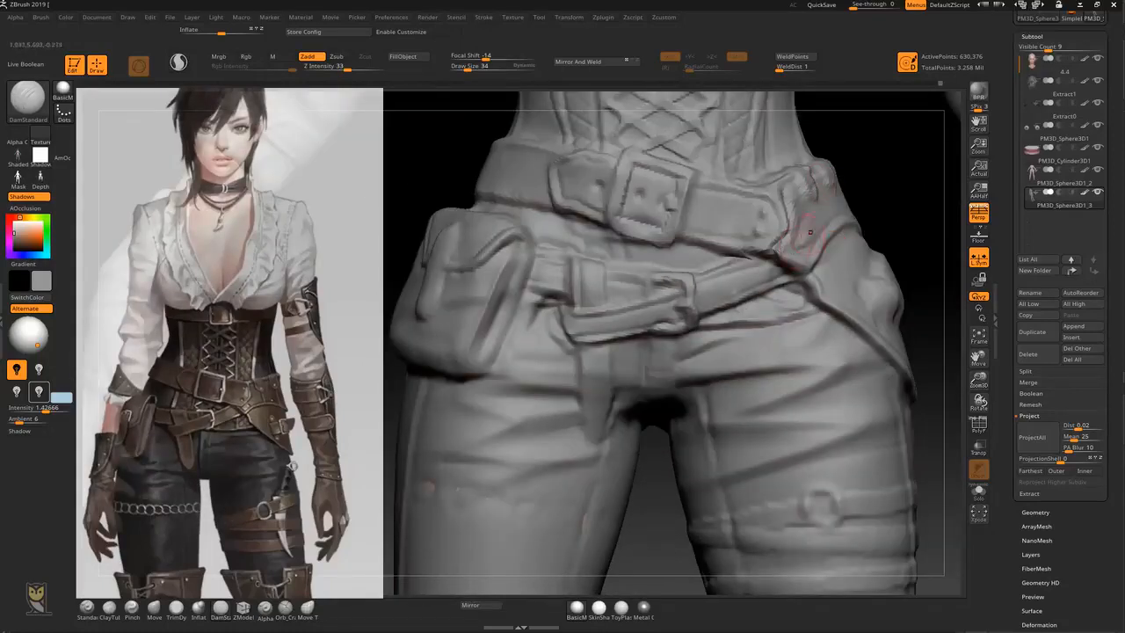
mouse_move(902, 202)
mouse_down()
mouse_move(825, 209)
mouse_move(832, 224)
mouse_move(868, 212)
mouse_up()
Check the left hip flap, belt and arm guard from the side and back, and save the project
drag(502, 396, 782, 232)
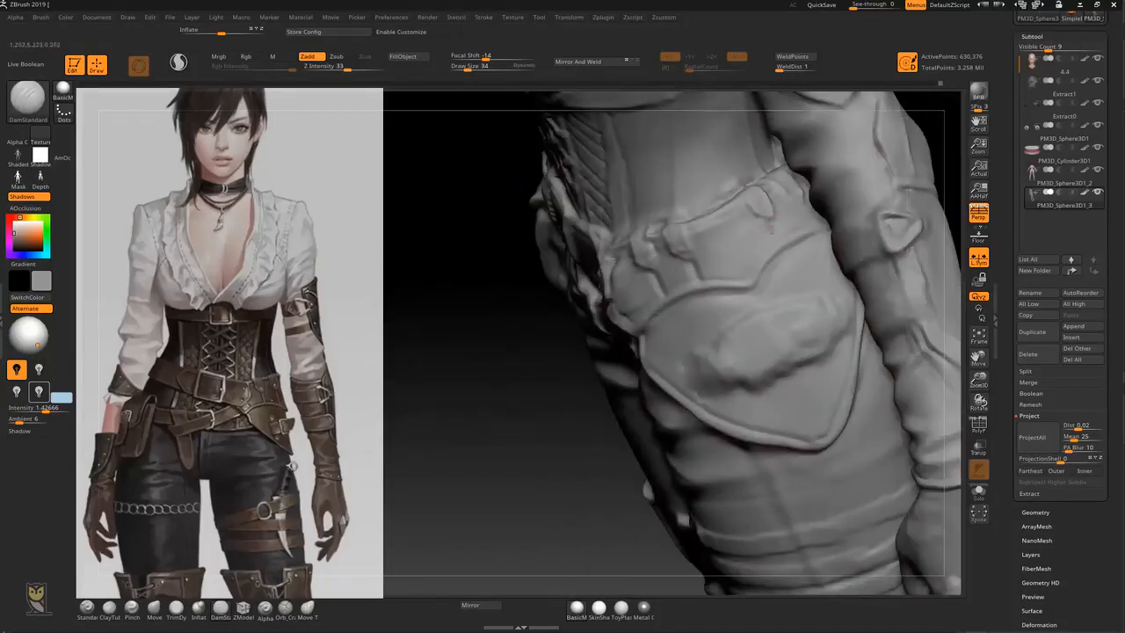
drag(575, 362, 841, 211)
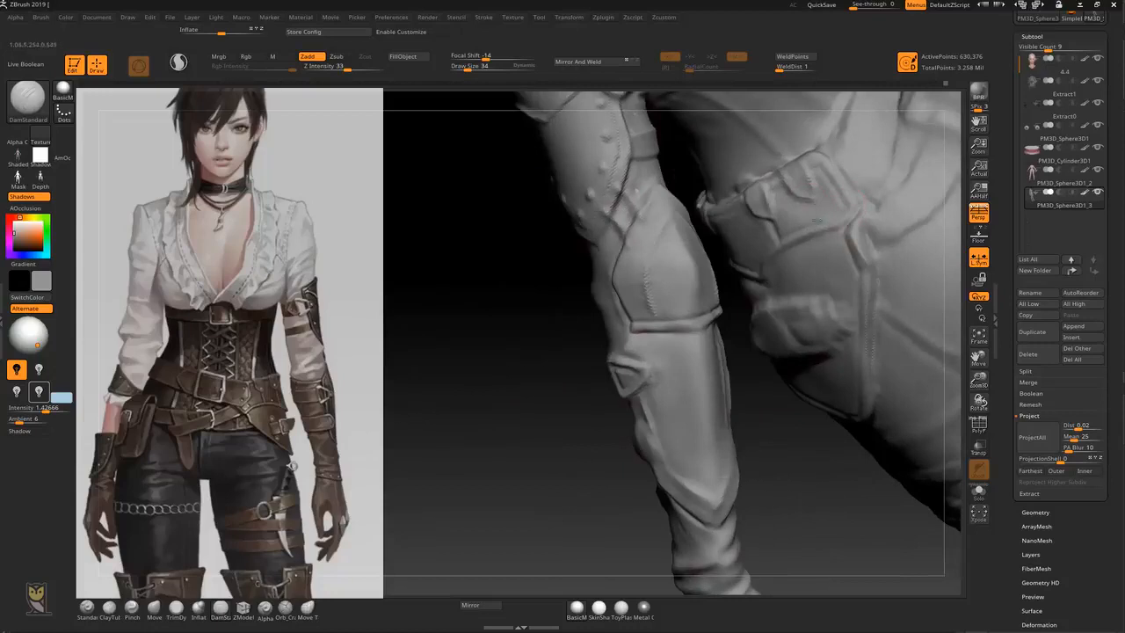
mouse_move(406, 335)
mouse_down()
mouse_move(482, 322)
mouse_move(598, 255)
mouse_up()
mouse_move(884, 361)
alt+mouse_down()
mouse_move(860, 350)
mouse_move(902, 356)
alt+mouse_up()
alt+drag(918, 242, 773, 268)
drag(846, 241, 837, 286)
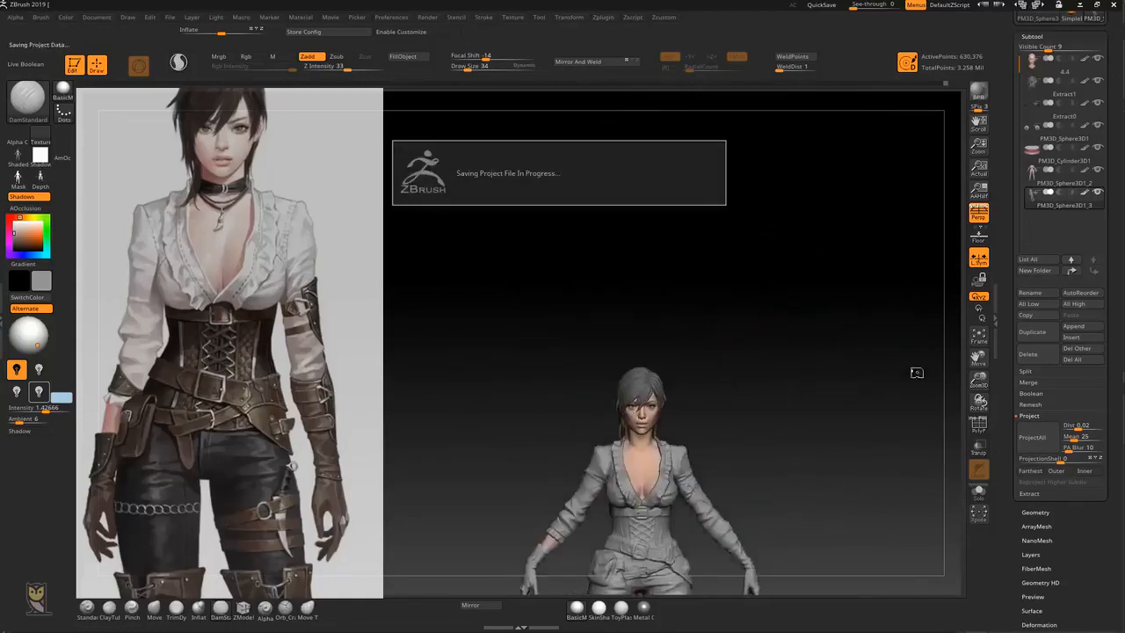
Aim the first light at the character from slightly above the front and render the head and bust with BPR
mouse_move(849, 349)
alt+mouse_down()
mouse_move(810, 342)
mouse_move(849, 278)
mouse_move(884, 326)
alt+mouse_up()
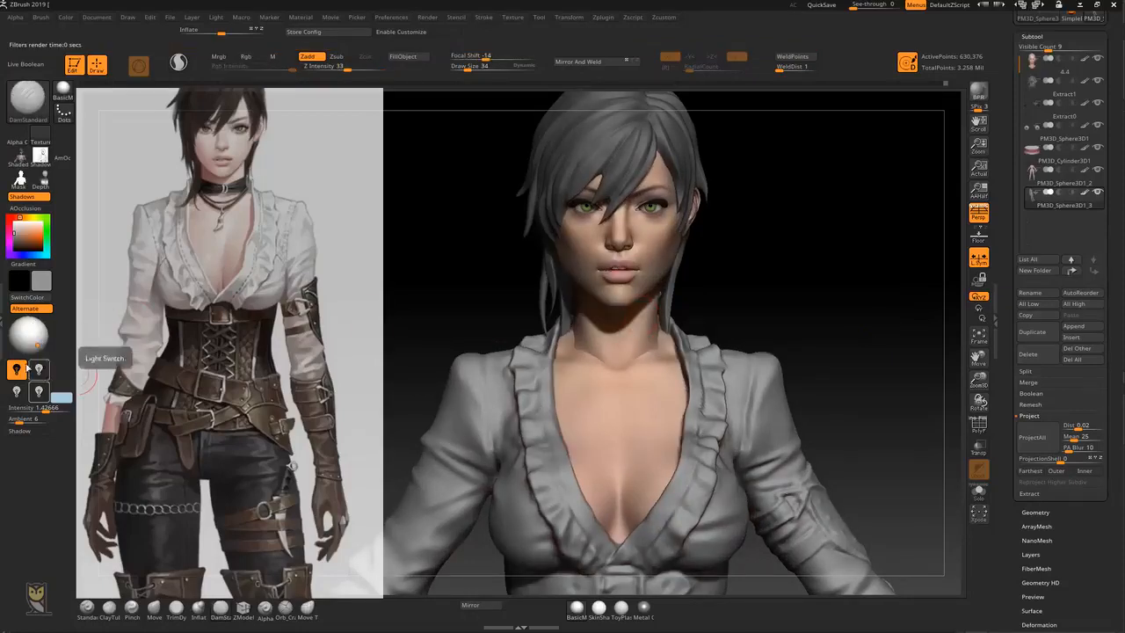
click(16, 369)
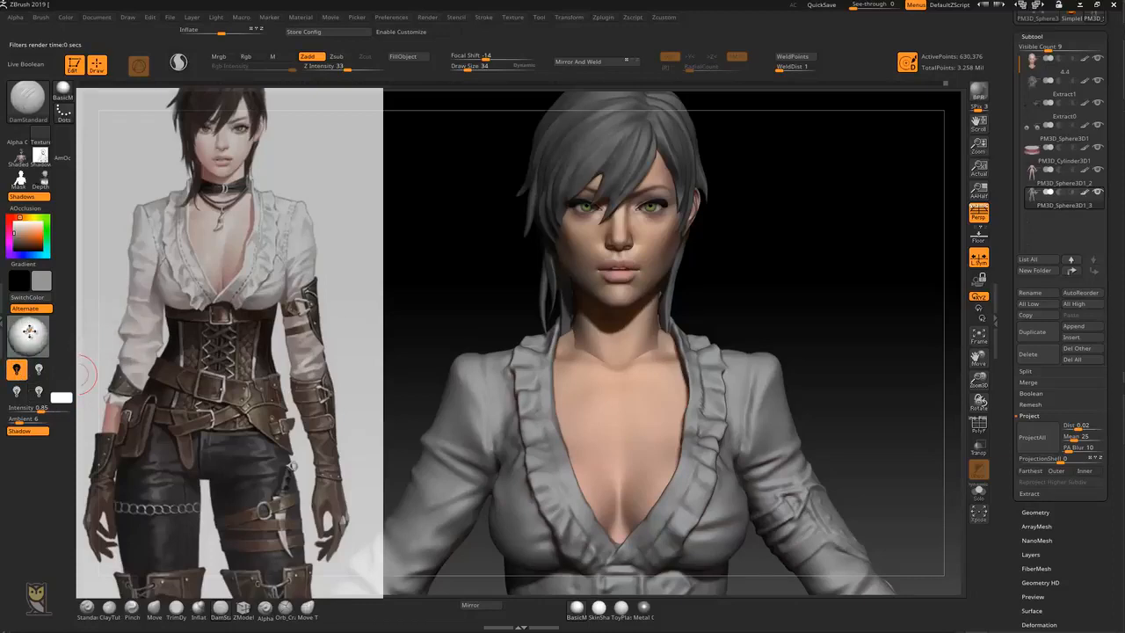
click(29, 330)
key(shift)
key(shift+r)
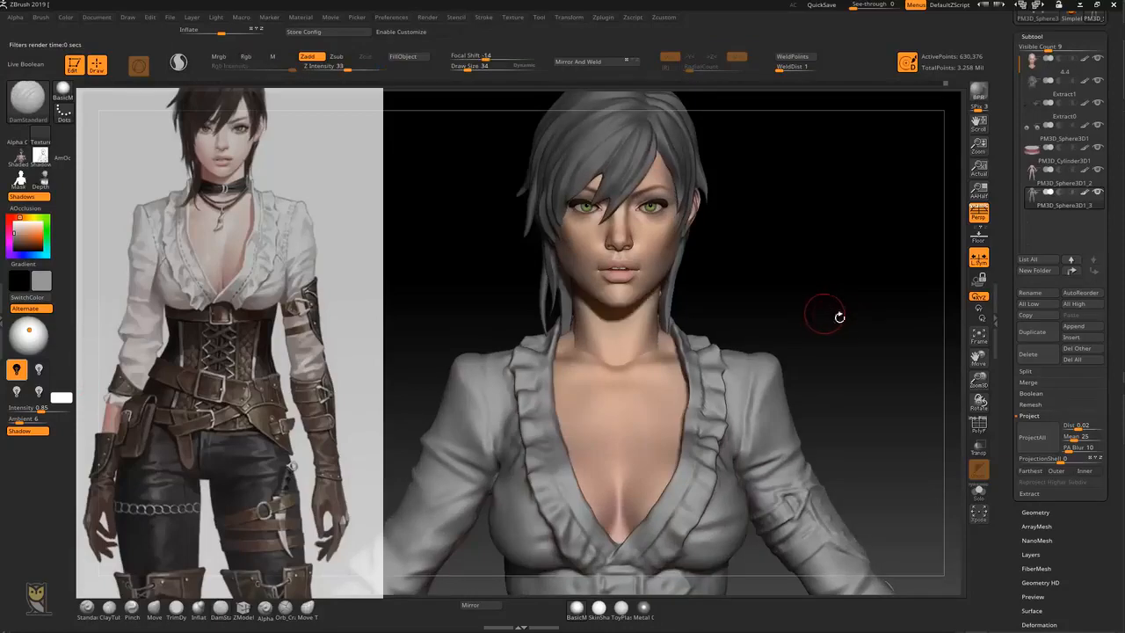
mouse_move(827, 328)
mouse_down()
mouse_move(864, 331)
mouse_move(841, 326)
mouse_move(696, 495)
mouse_up()
alt+drag(789, 350, 836, 291)
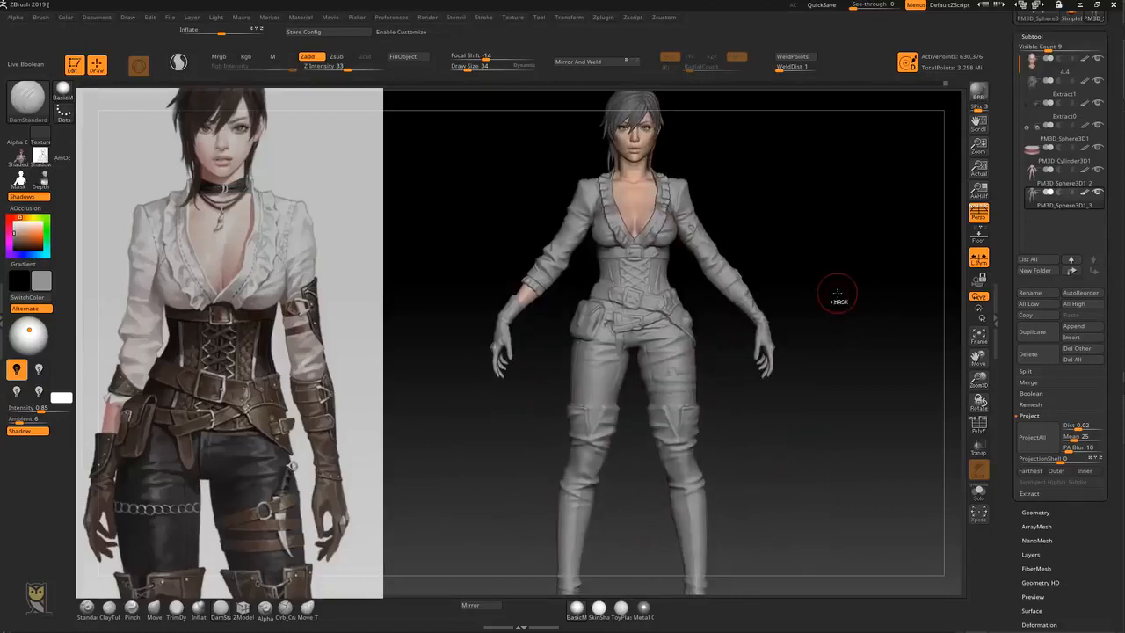